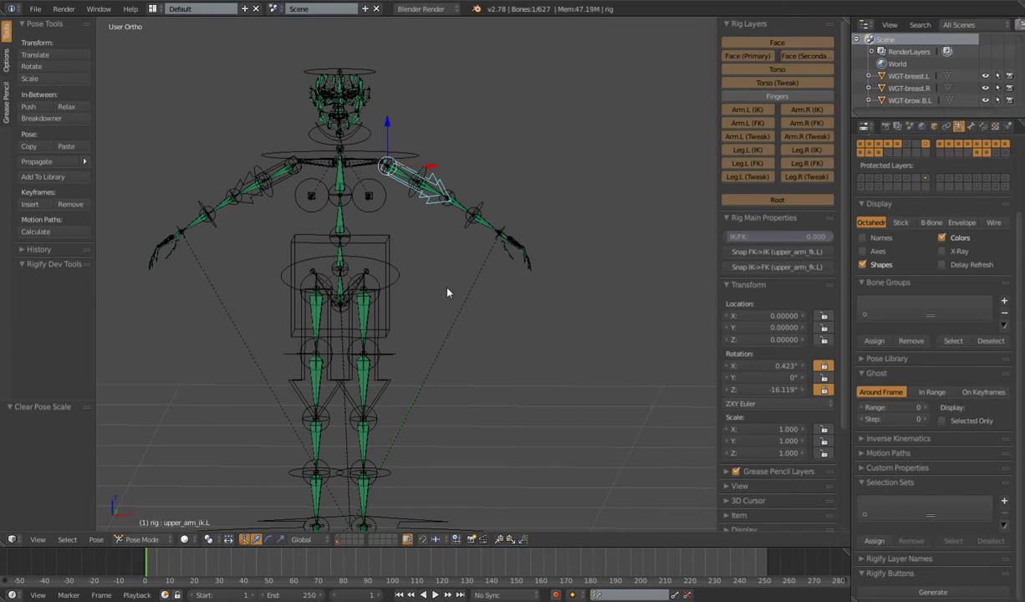
{"action": "key", "text": "End"}
{"action": "key", "text": "Page_Down"}
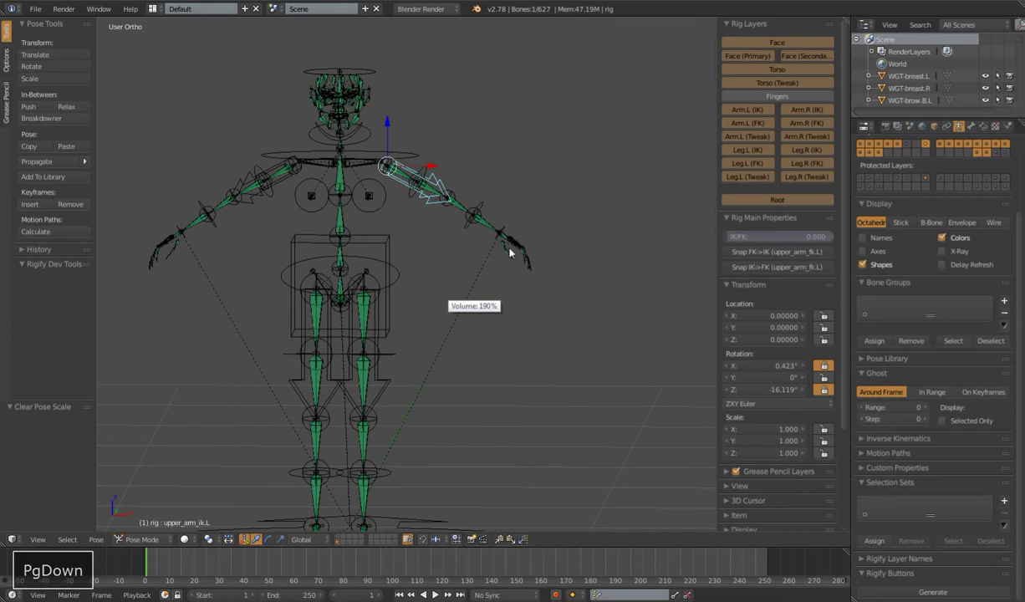
{"action": "mouse_move", "coordinate": [447, 316]}
{"action": "middle_mouse_down"}
{"action": "mouse_move", "coordinate": [444, 298]}
{"action": "mouse_move", "coordinate": [445, 313]}
{"action": "middle_mouse_up"}
{"action": "key", "text": "KP_End"}
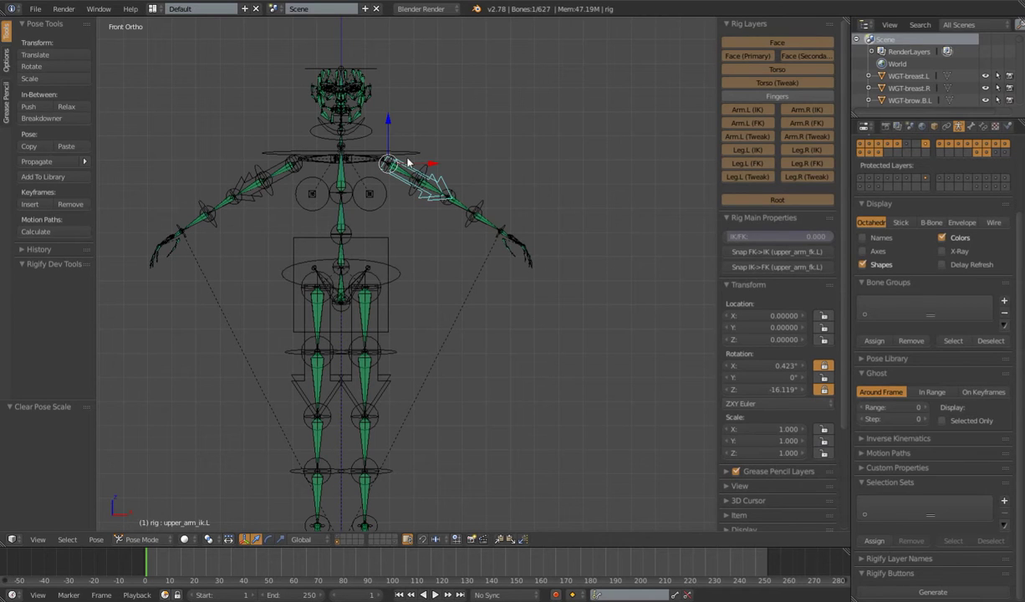
{"action": "middle_click_drag", "start_coordinate": [451, 241], "coordinate": [436, 265]}
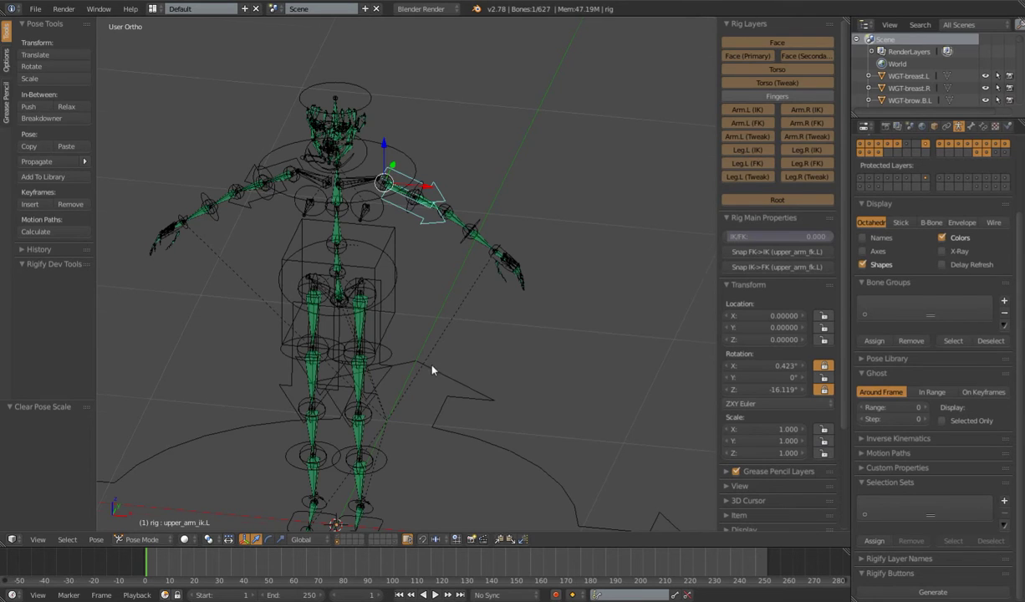
{"action": "middle_click_drag", "start_coordinate": [432, 370], "coordinate": [418, 301]}
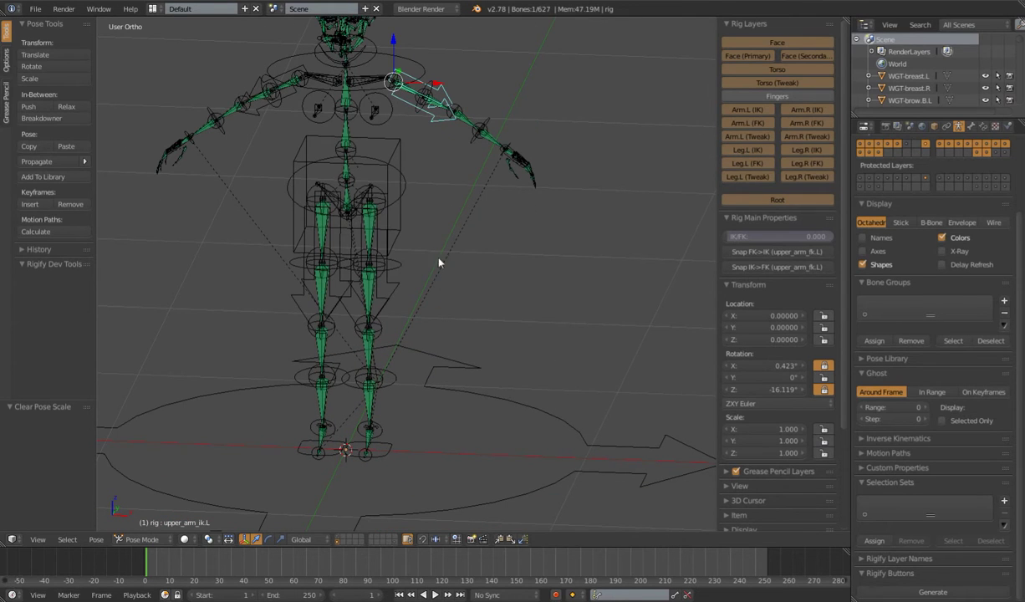
Move the left hand's IK control inward toward the body and rotate it about 28.6°.
{"action": "middle_click_drag", "start_coordinate": [439, 259], "coordinate": [424, 402], "text": "shift"}
{"action": "scroll", "coordinate": [437, 326], "scroll_direction": "up", "scroll_amount": 3}
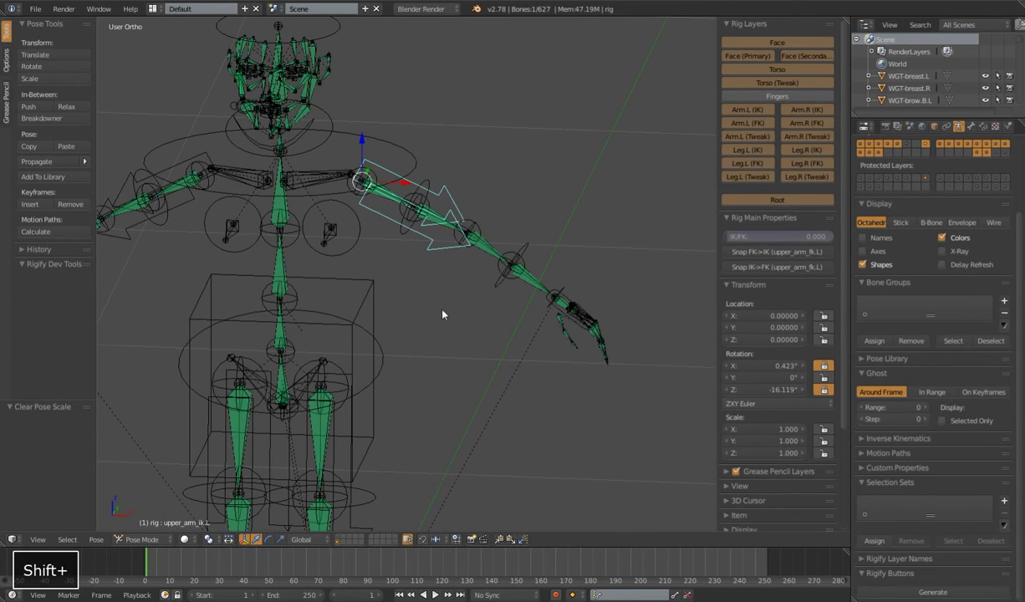
{"action": "right_click", "coordinate": [552, 312]}
{"action": "key", "text": "g"}
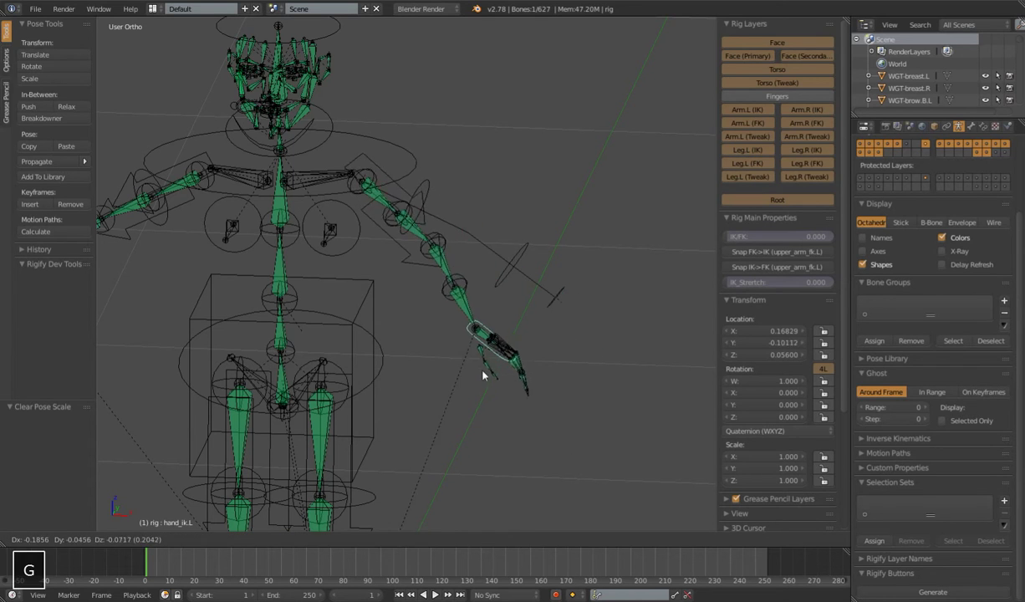
{"action": "left_click", "coordinate": [514, 378]}
{"action": "key", "text": "r"}
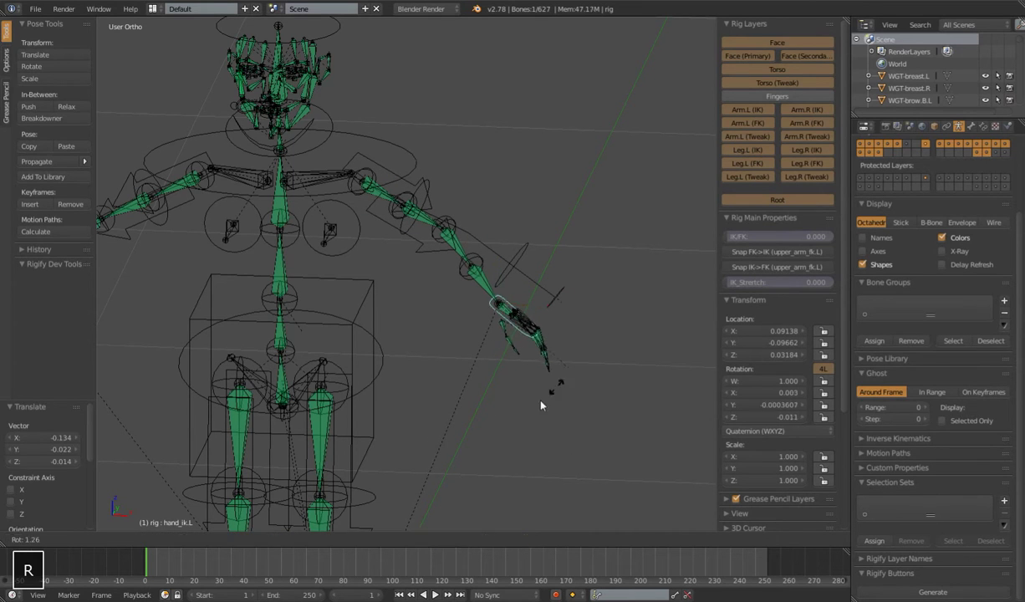
{"action": "left_click", "coordinate": [551, 386]}
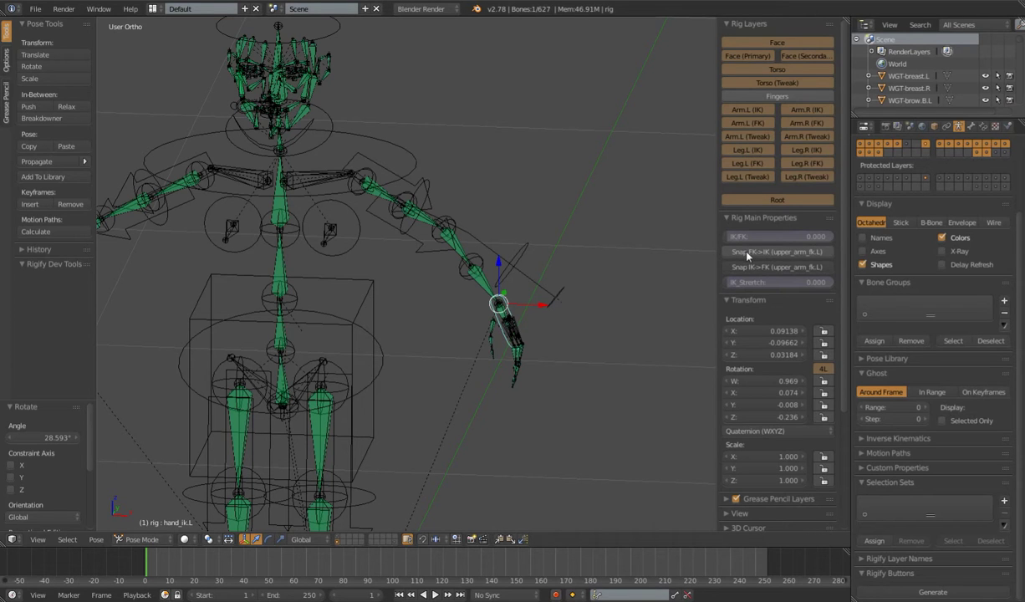
Try snapping the left arm's FK controls to the current IK pose and undo the snap.
{"action": "scroll", "coordinate": [552, 286], "scroll_direction": "down", "scroll_amount": 3}
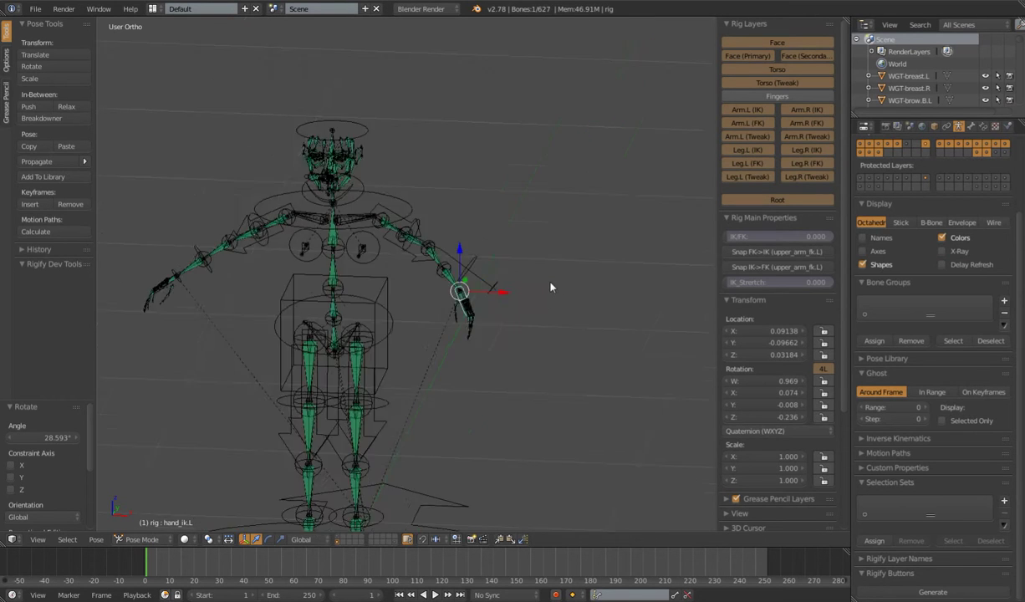
{"action": "middle_click_drag", "start_coordinate": [552, 286], "coordinate": [489, 301]}
{"action": "scroll", "coordinate": [501, 293], "scroll_direction": "up", "scroll_amount": 2}
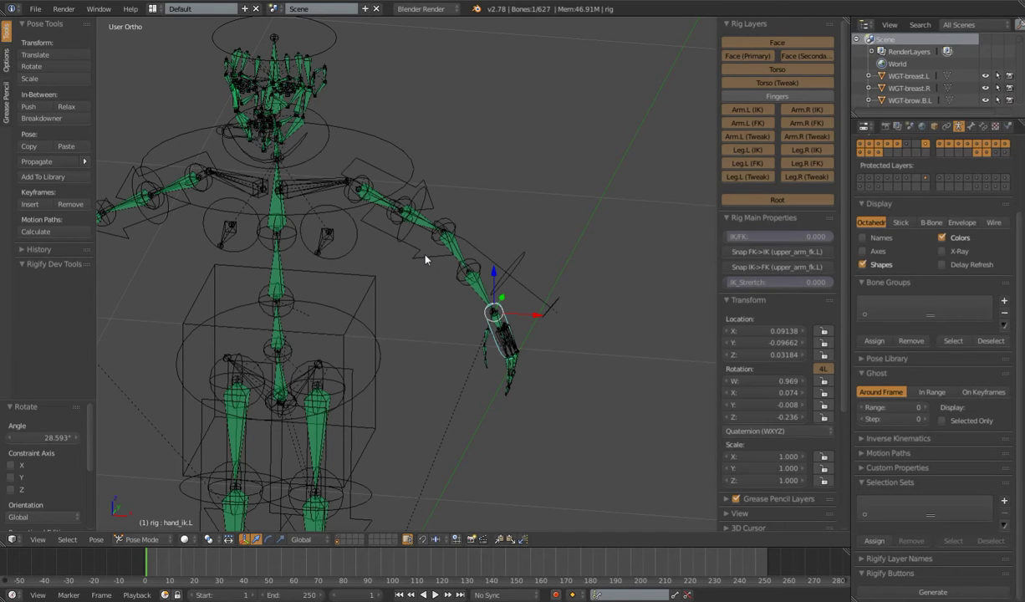
{"action": "scroll", "coordinate": [425, 259], "scroll_direction": "down", "scroll_amount": 2}
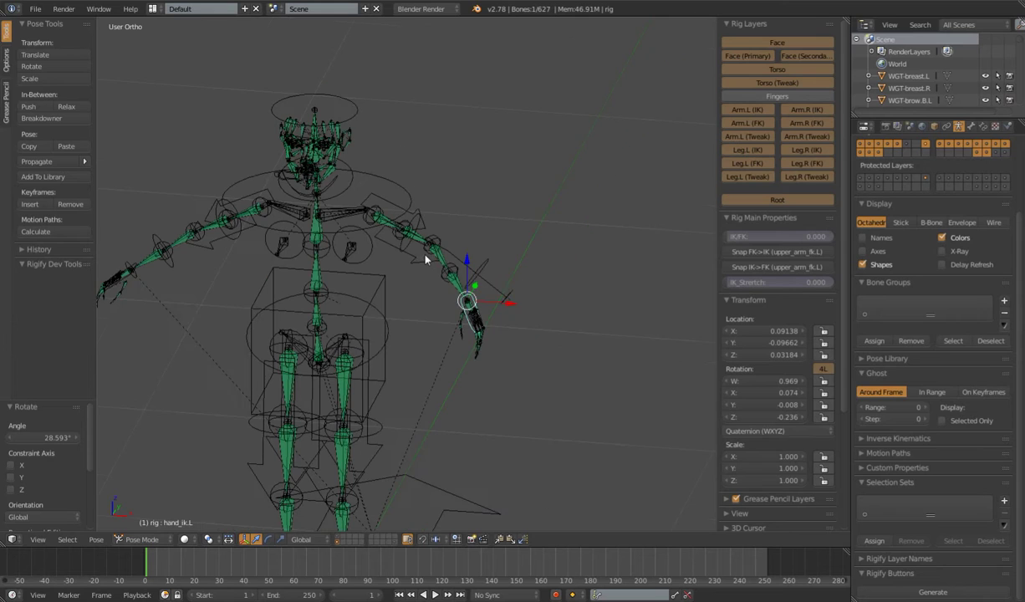
{"action": "left_click", "coordinate": [768, 252]}
{"action": "key", "text": "ctrl+z"}
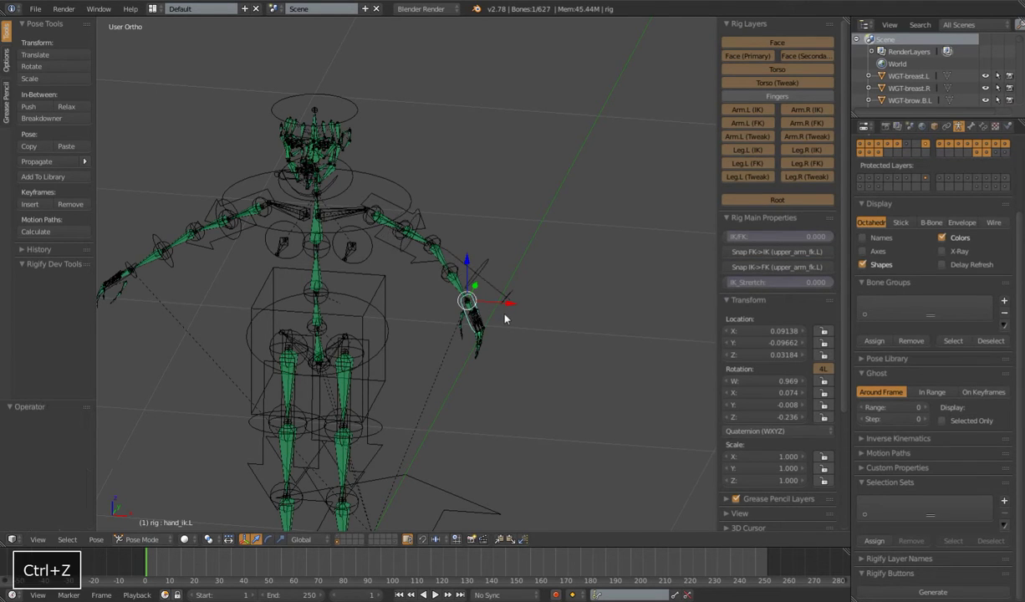
Try snapping the left arm's IK controls to the FK pose and undo the snap.
{"action": "left_click", "coordinate": [769, 268]}
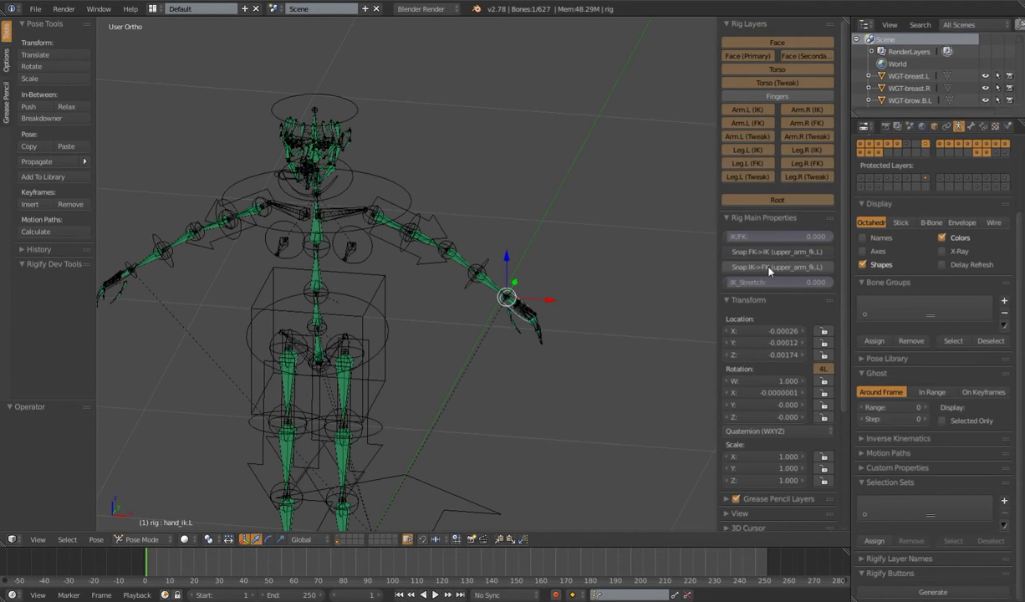
{"action": "key", "text": "ctrl+z"}
{"action": "key", "text": "ctrl+z"}
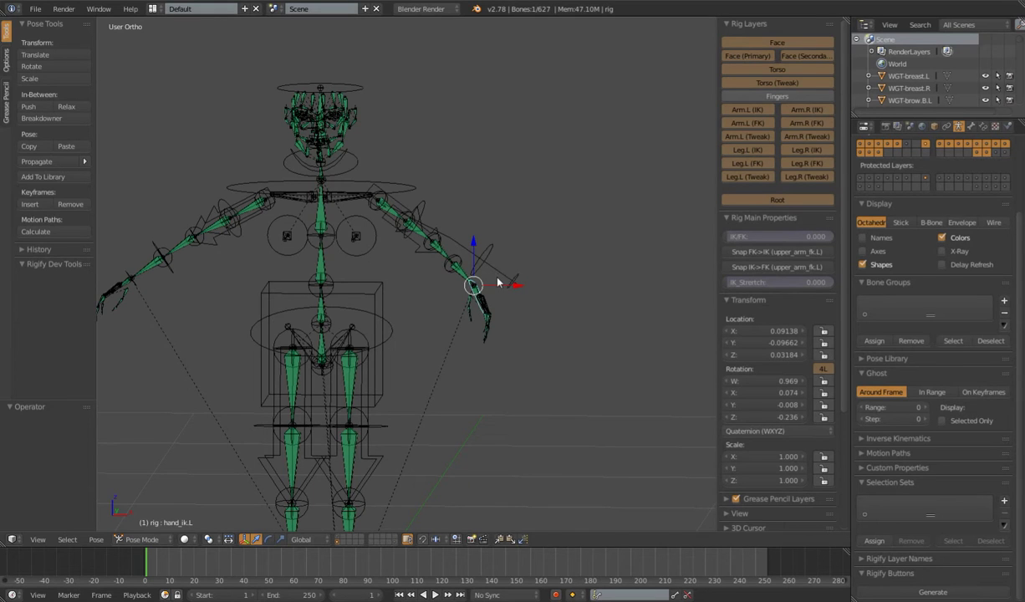
Rotate the left upper arm's FK control about -24° as seen from the side of the body.
{"action": "scroll", "coordinate": [501, 280], "scroll_direction": "down", "scroll_amount": 2}
{"action": "middle_click_drag", "start_coordinate": [457, 319], "coordinate": [484, 293]}
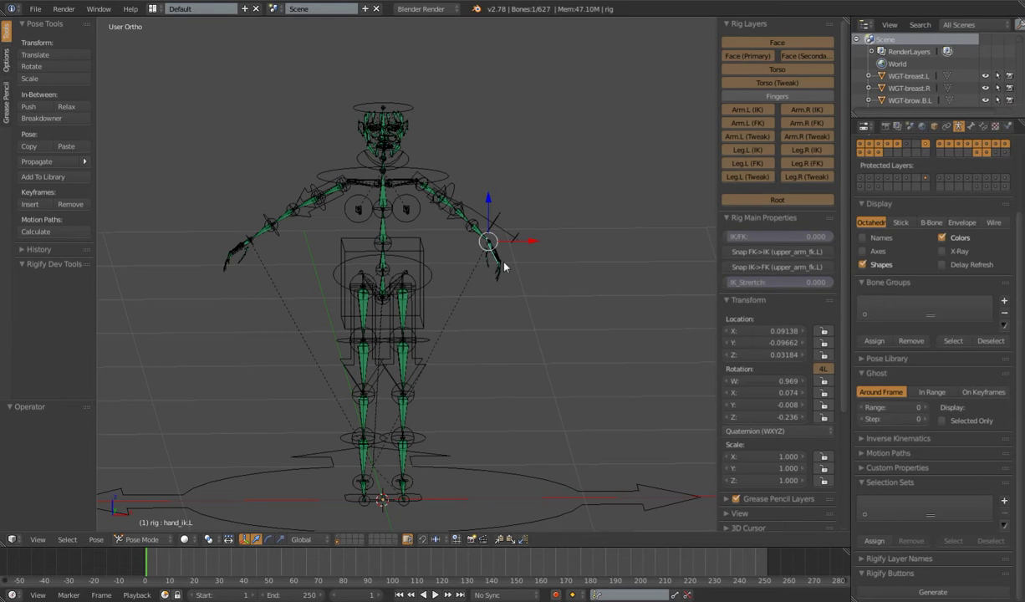
{"action": "middle_click_drag", "start_coordinate": [509, 278], "coordinate": [495, 326]}
{"action": "scroll", "coordinate": [459, 312], "scroll_direction": "up", "scroll_amount": 2}
{"action": "middle_click_drag", "start_coordinate": [495, 325], "coordinate": [372, 294]}
{"action": "scroll", "coordinate": [453, 332], "scroll_direction": "up", "scroll_amount": 3}
{"action": "scroll", "coordinate": [434, 300], "scroll_direction": "down", "scroll_amount": 3}
{"action": "middle_click_drag", "start_coordinate": [371, 294], "coordinate": [463, 339], "text": "shift"}
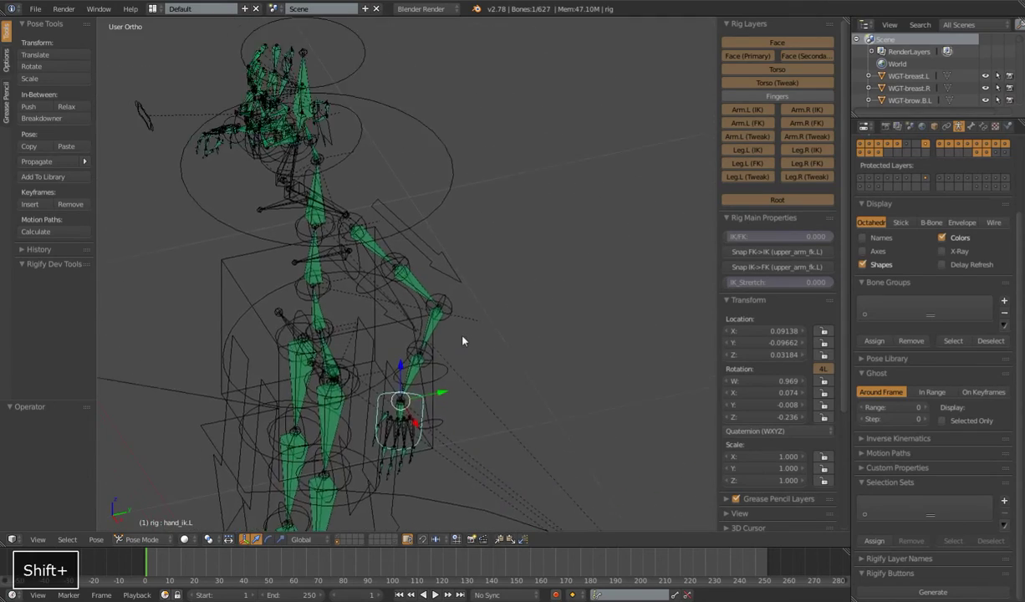
{"action": "scroll", "coordinate": [405, 303], "scroll_direction": "up", "scroll_amount": 2}
{"action": "left_click", "coordinate": [337, 262]}
{"action": "middle_click_drag", "start_coordinate": [396, 294], "coordinate": [330, 329]}
{"action": "key", "text": "r"}
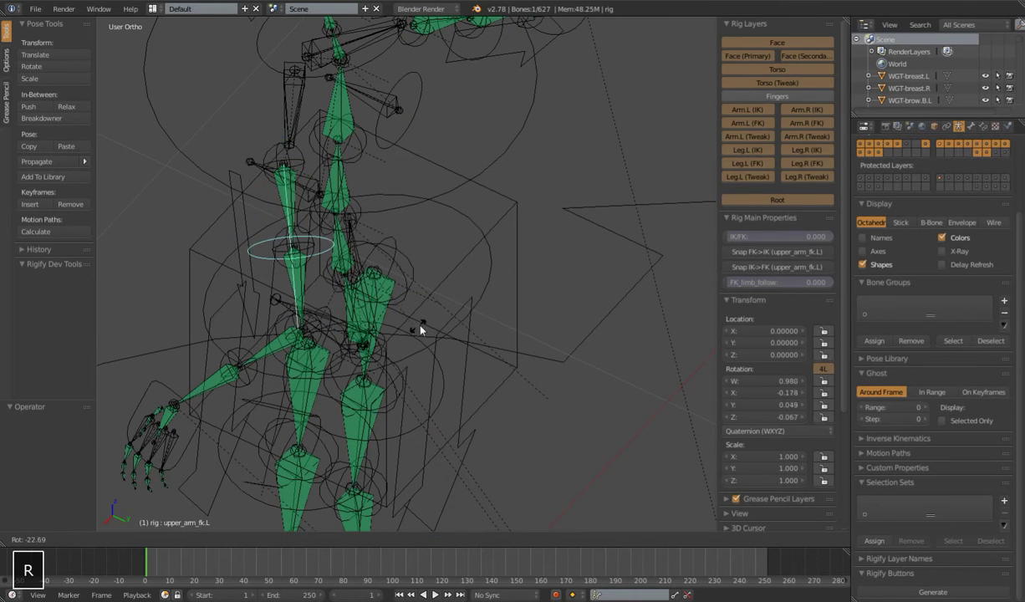
{"action": "left_click", "coordinate": [421, 330]}
Rotate the left forearm's FK control about 50° in the side view.
{"action": "left_click", "coordinate": [296, 388]}
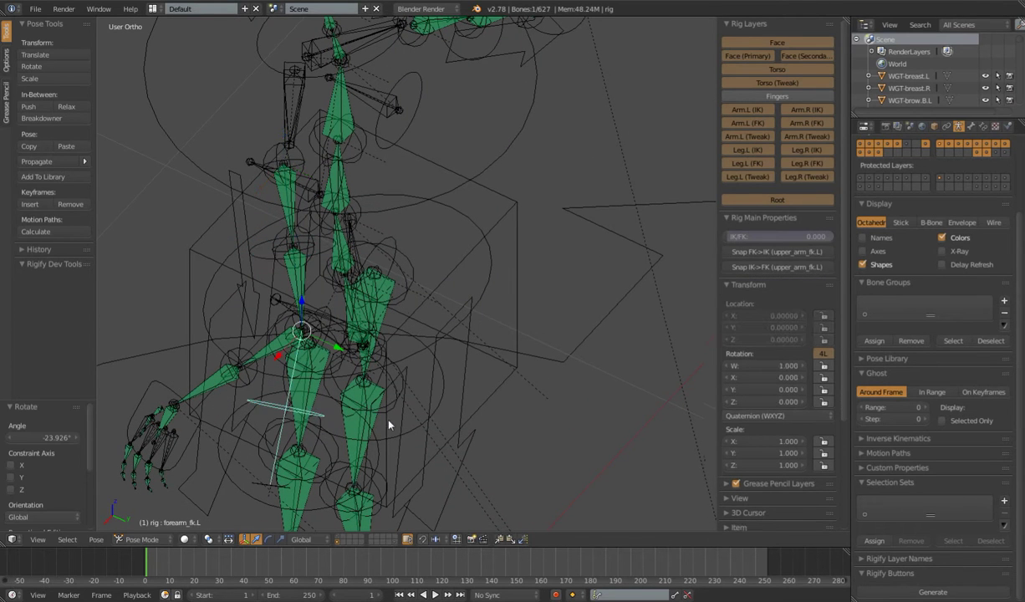
{"action": "key", "text": "r"}
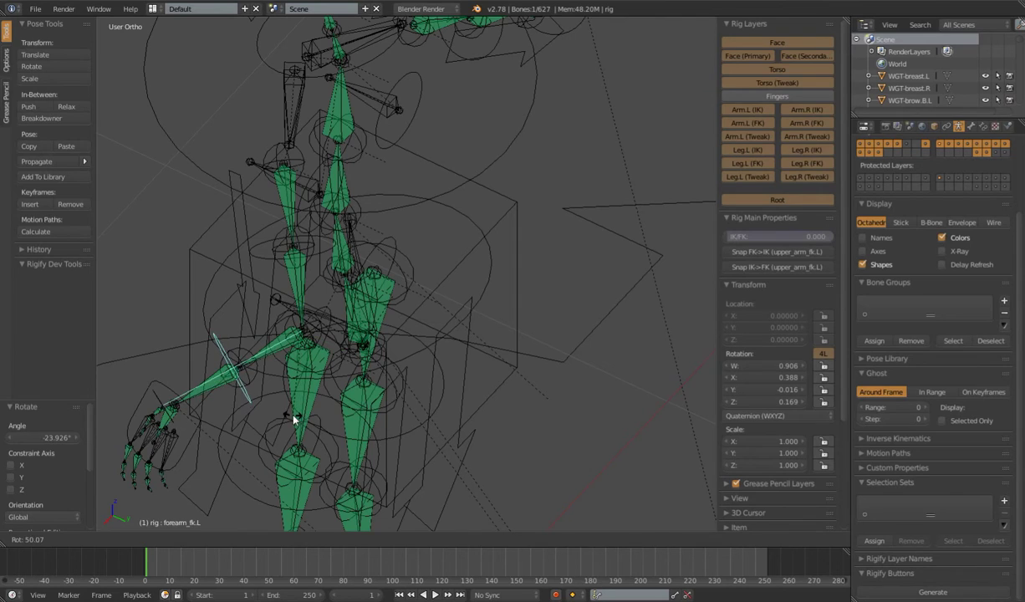
{"action": "left_click", "coordinate": [285, 418]}
Rotate the left upper arm's FK control about 5.6° from the front and snap the arm's FK controls to the IK pose.
{"action": "middle_click_drag", "start_coordinate": [285, 418], "coordinate": [533, 306]}
{"action": "left_click", "coordinate": [472, 179]}
{"action": "key", "text": "r"}
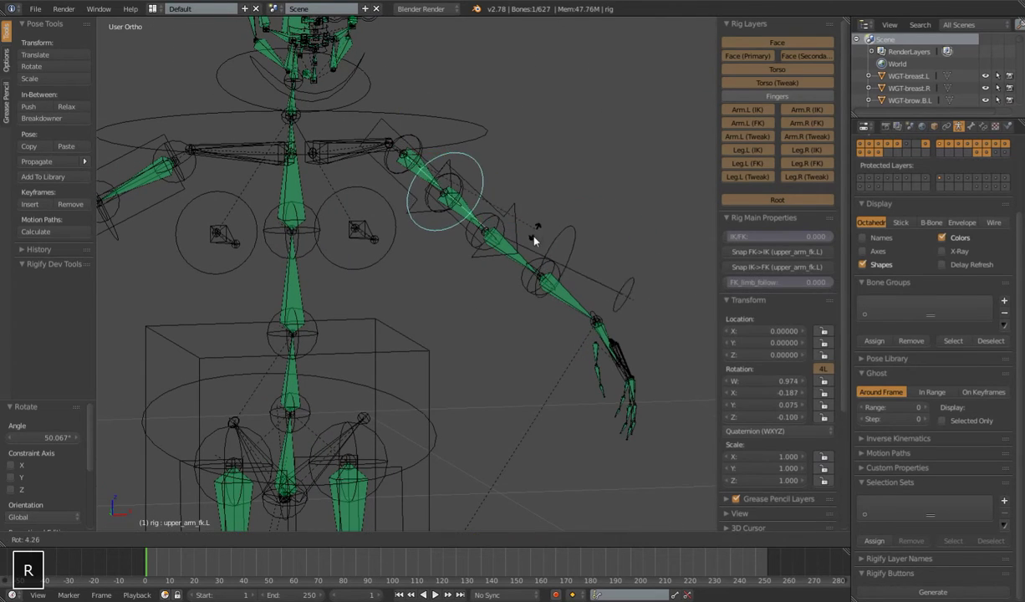
{"action": "left_click", "coordinate": [538, 238]}
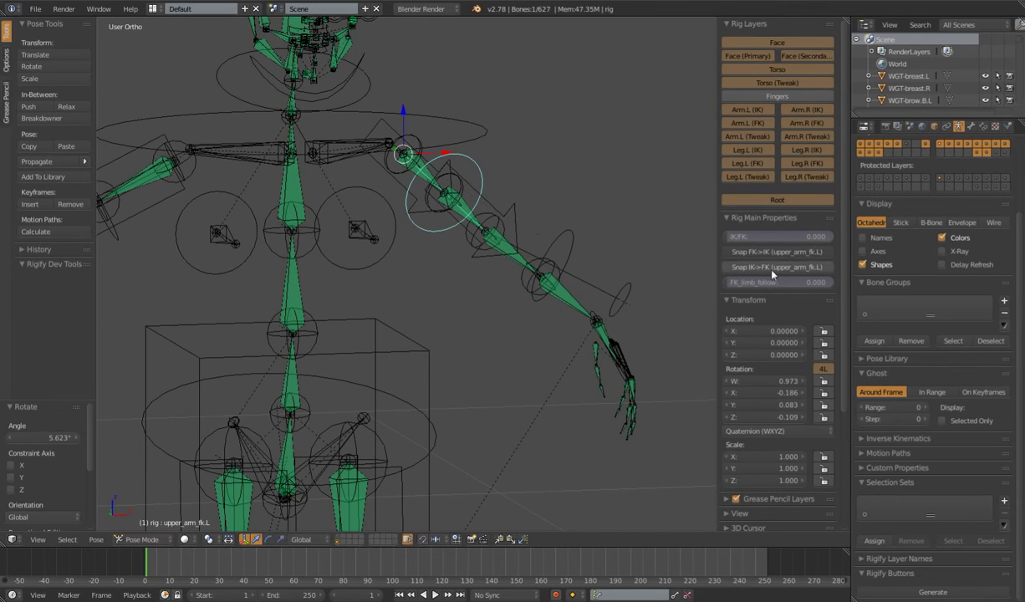
{"action": "left_click", "coordinate": [771, 252]}
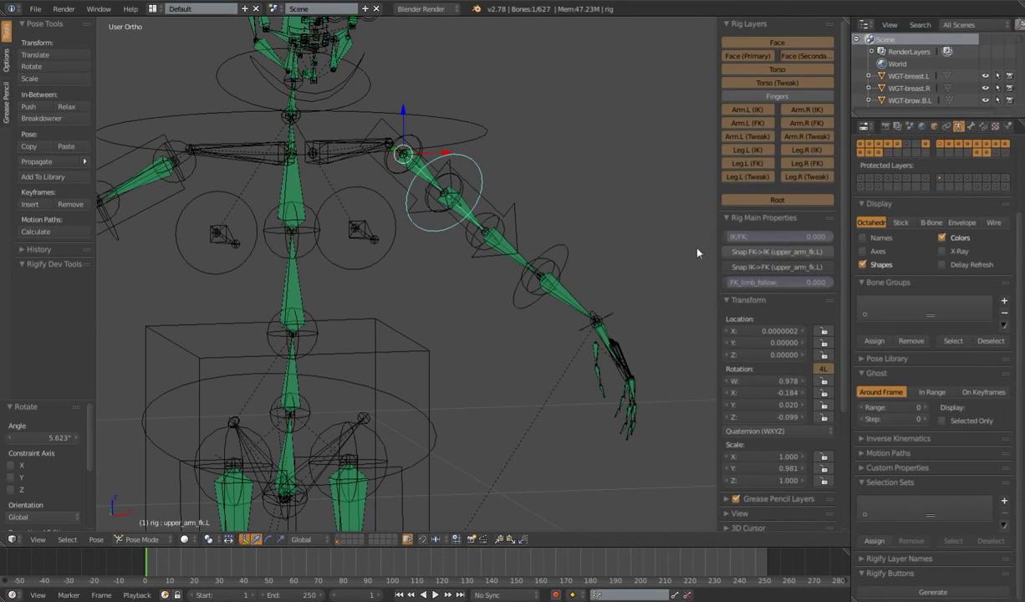
Rotate the left upper arm's FK control about -23° to raise the FK chain away from the IK arm.
{"action": "scroll", "coordinate": [473, 311], "scroll_direction": "down", "scroll_amount": 4}
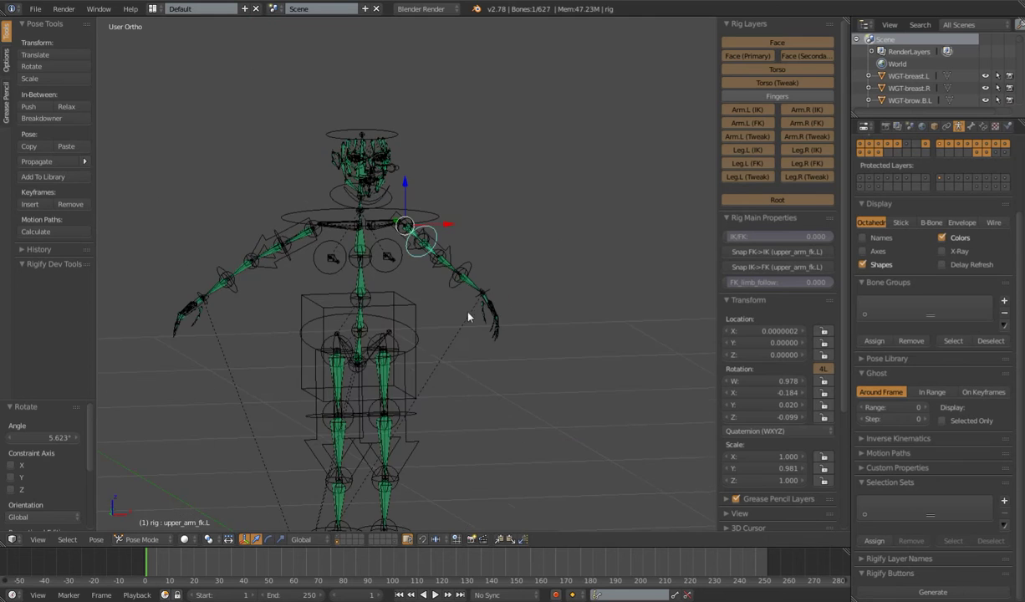
{"action": "middle_click_drag", "start_coordinate": [463, 328], "coordinate": [453, 326]}
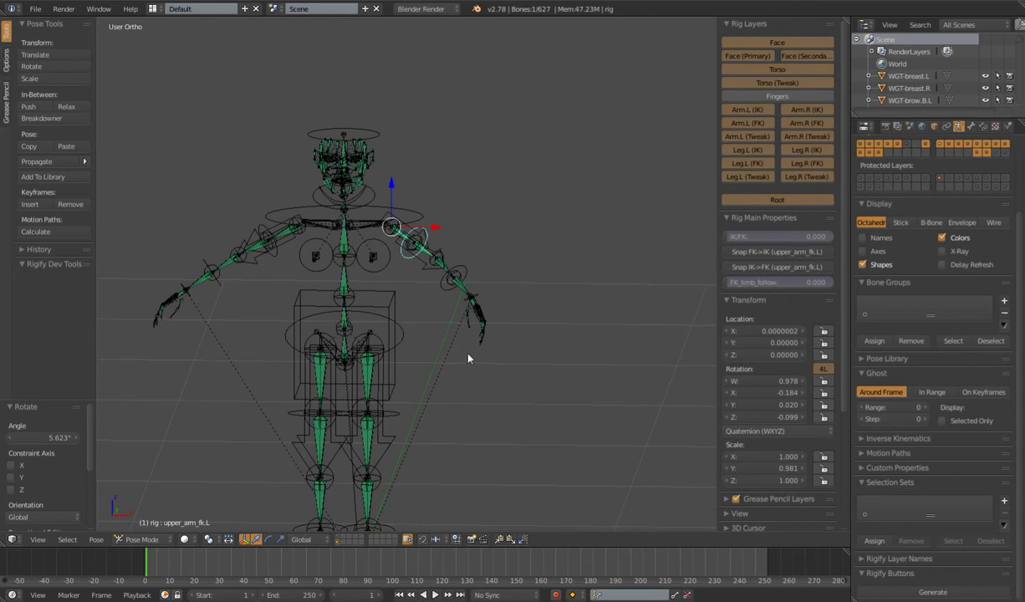
{"action": "key", "text": "r"}
{"action": "left_click", "coordinate": [501, 305]}
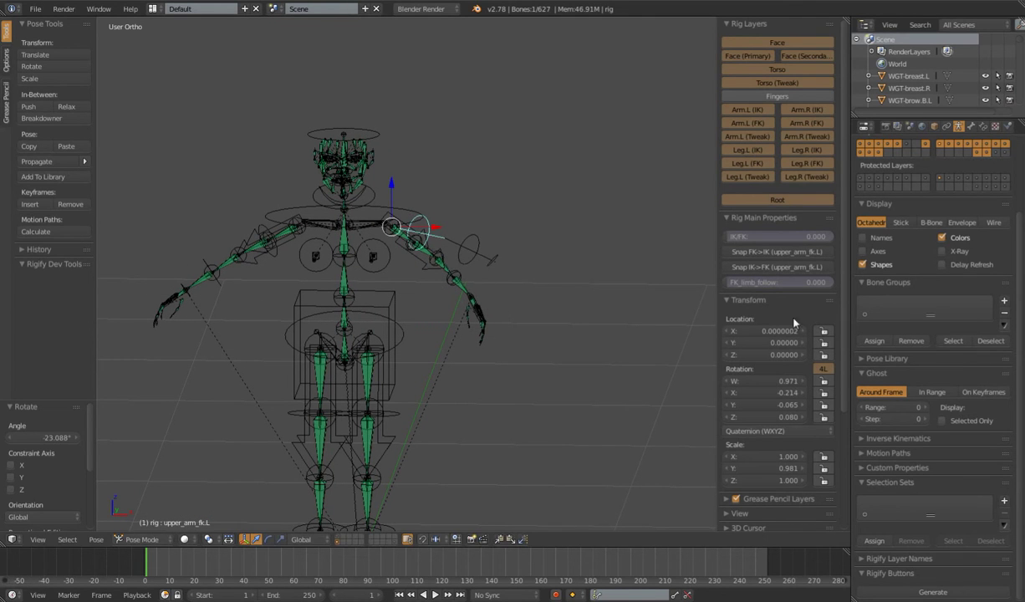
Expand the Pose Library settings and widen the properties area.
{"action": "left_click", "coordinate": [862, 359]}
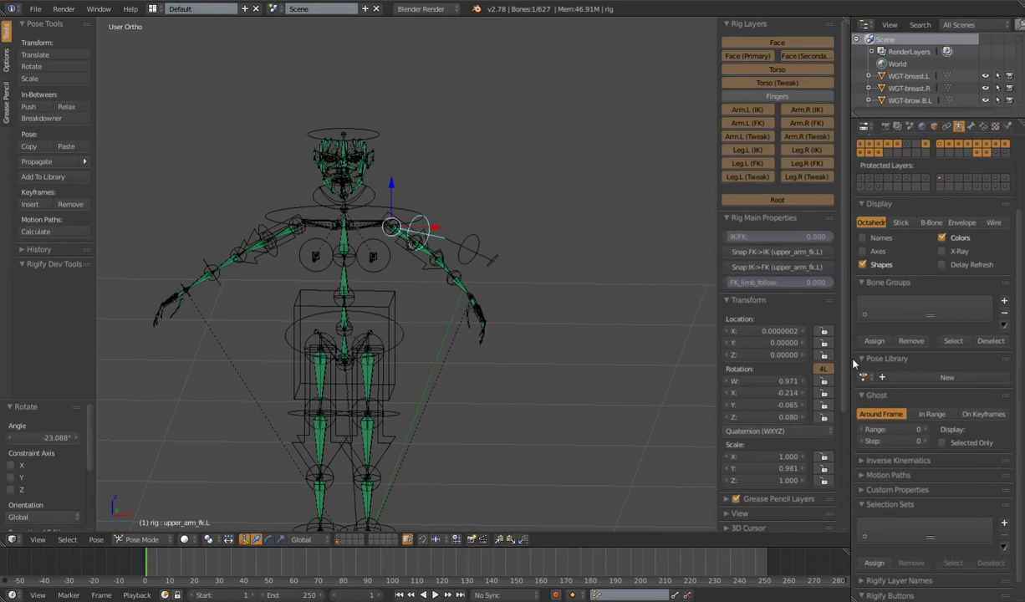
{"action": "left_click_drag", "start_coordinate": [851, 343], "coordinate": [819, 342]}
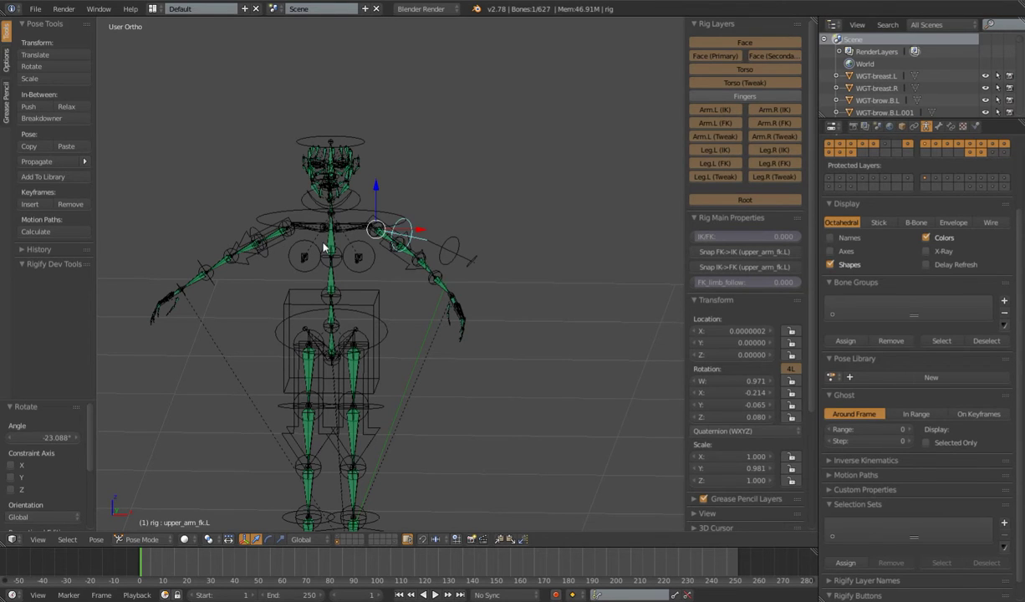
Select the left upper arm's IK control and its FK control in turn to compare their properties.
{"action": "right_click", "coordinate": [410, 268]}
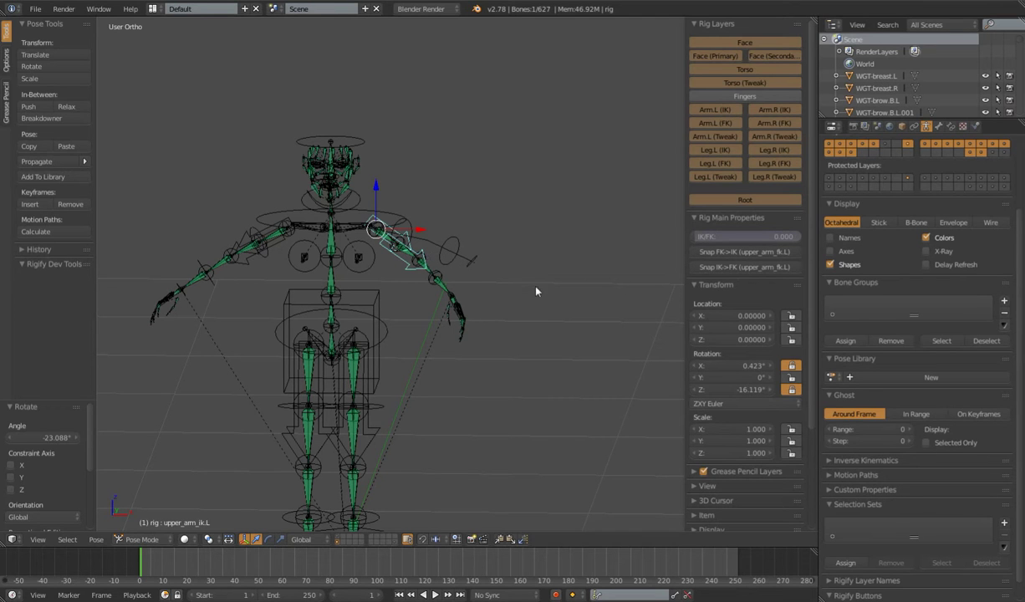
{"action": "middle_click_drag", "start_coordinate": [535, 291], "coordinate": [485, 323]}
{"action": "scroll", "coordinate": [485, 323], "scroll_direction": "up", "scroll_amount": 3}
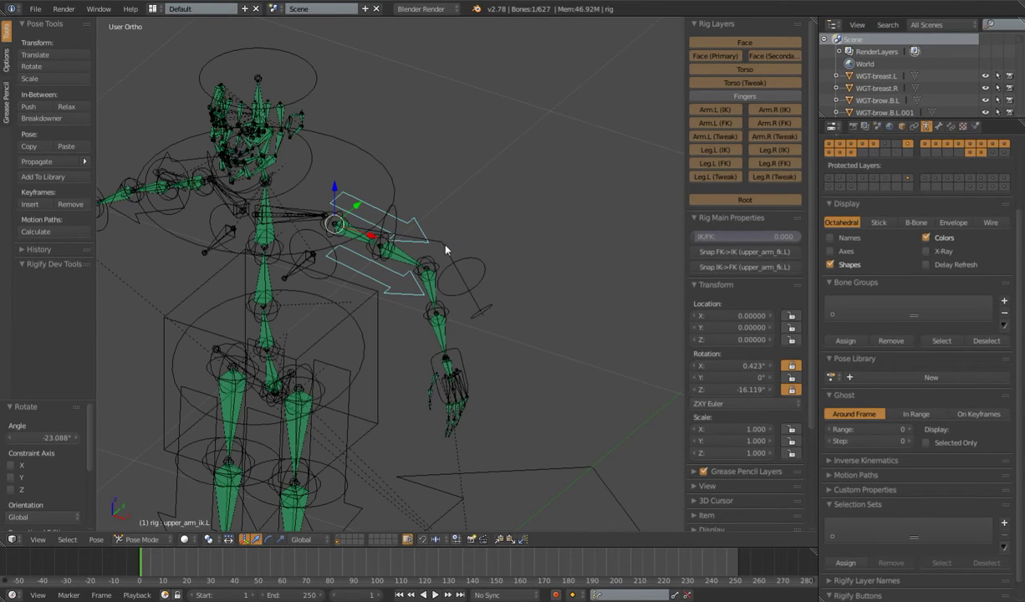
{"action": "right_click", "coordinate": [395, 210]}
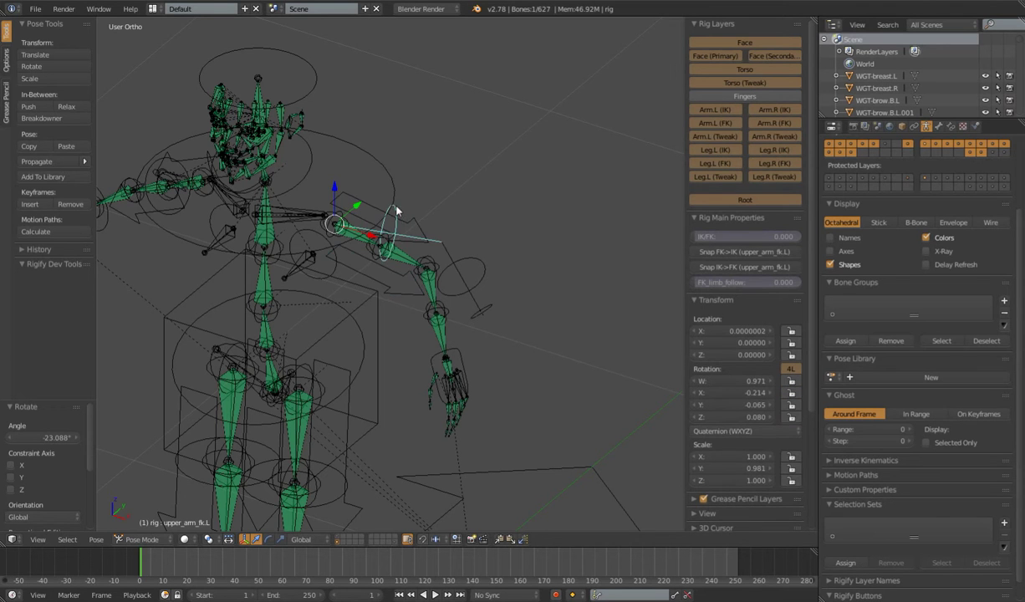
Examine the whole posed rig from several angles and from the front, comparing the left arm's FK and IK controls.
{"action": "scroll", "coordinate": [394, 226], "scroll_direction": "down", "scroll_amount": 3}
{"action": "middle_click_drag", "start_coordinate": [394, 238], "coordinate": [404, 276]}
{"action": "middle_click_drag", "start_coordinate": [404, 222], "coordinate": [474, 208]}
{"action": "middle_click_drag", "start_coordinate": [441, 261], "coordinate": [423, 290]}
{"action": "scroll", "coordinate": [422, 291], "scroll_direction": "down", "scroll_amount": 4}
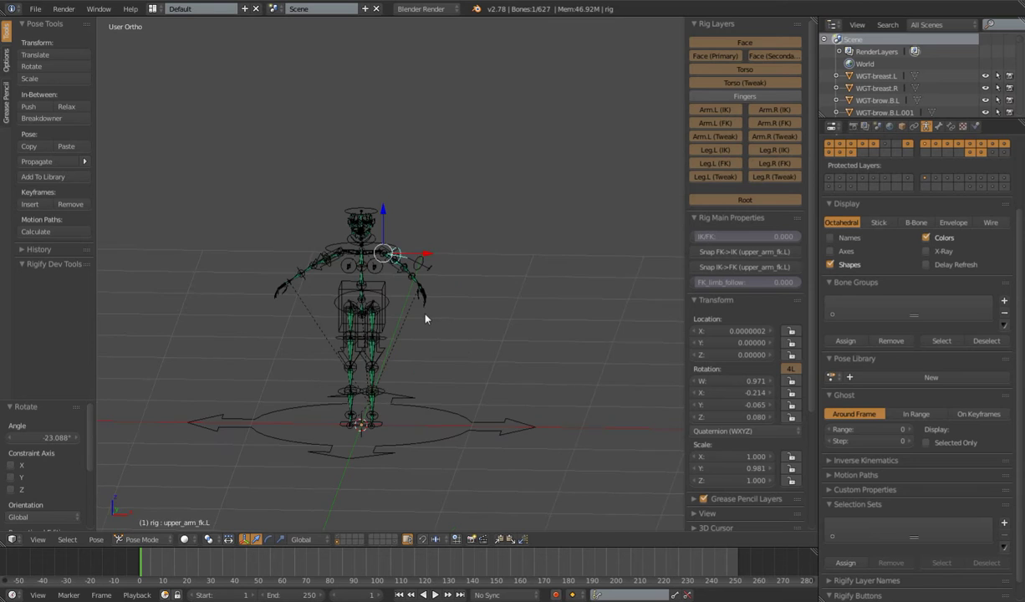
{"action": "key", "text": "End"}
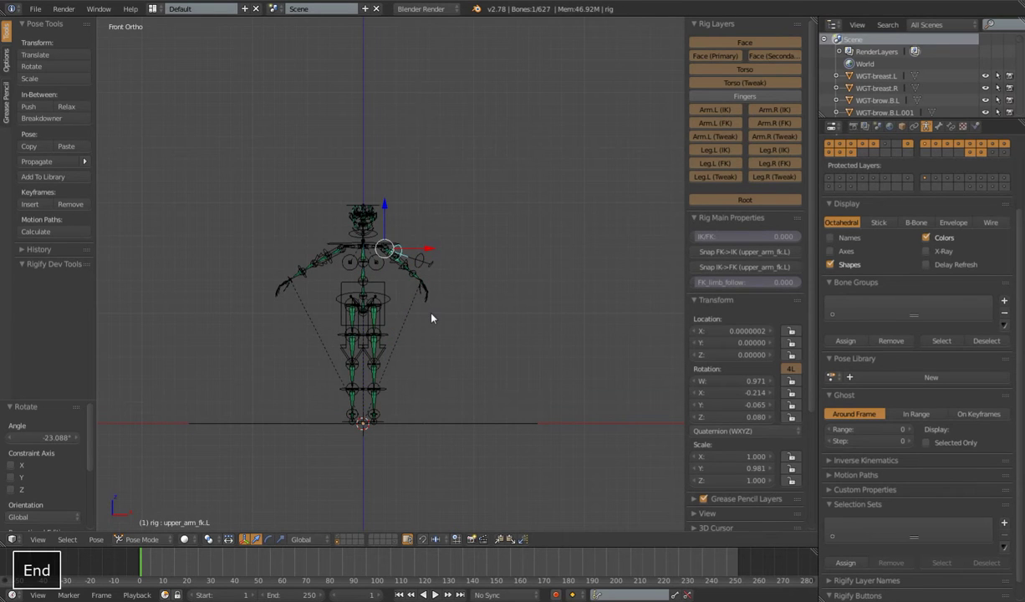
{"action": "middle_click_drag", "start_coordinate": [430, 337], "coordinate": [443, 310], "text": "shift"}
{"action": "scroll", "coordinate": [444, 310], "scroll_direction": "up", "scroll_amount": 3}
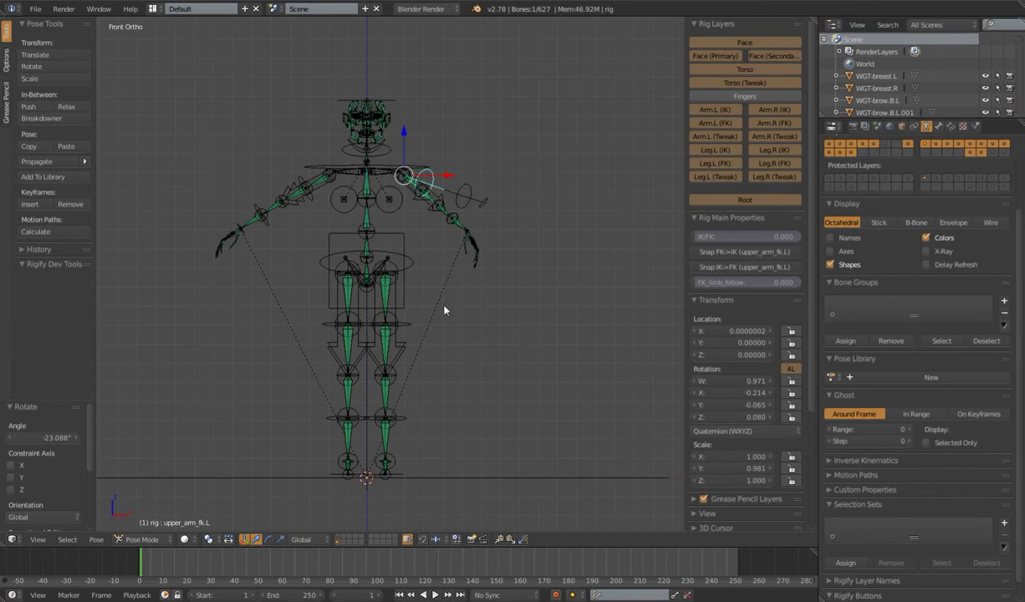
Select the left hand's IK control and move it about -0.052 in X, -0.002 in Y and -0.033 in Z.
{"action": "middle_click_drag", "start_coordinate": [434, 242], "coordinate": [377, 306], "text": "shift"}
{"action": "scroll", "coordinate": [432, 354], "scroll_direction": "up", "scroll_amount": 4}
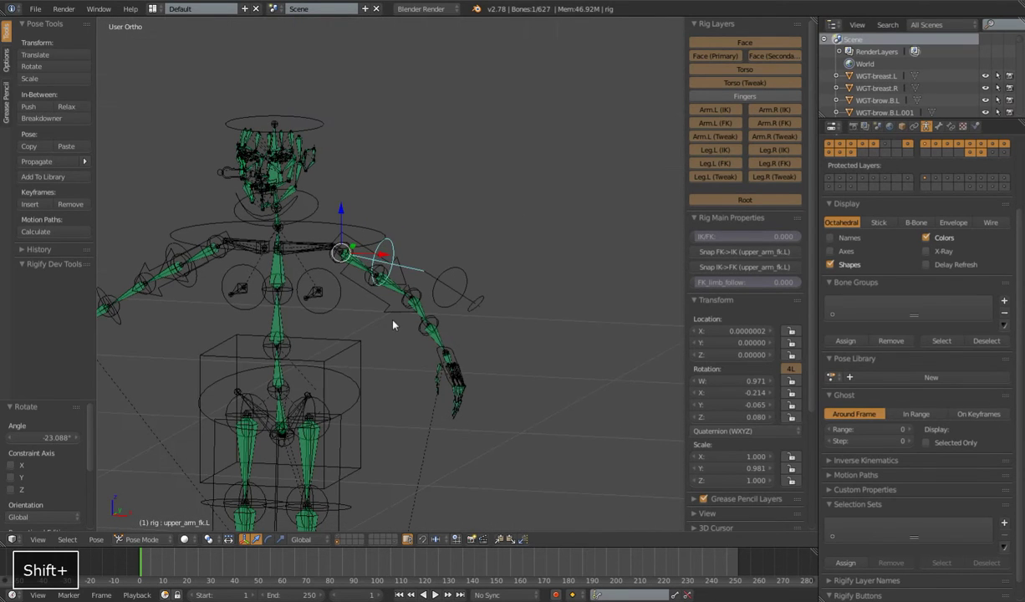
{"action": "middle_click_drag", "start_coordinate": [343, 270], "coordinate": [379, 323]}
{"action": "right_click", "coordinate": [458, 363]}
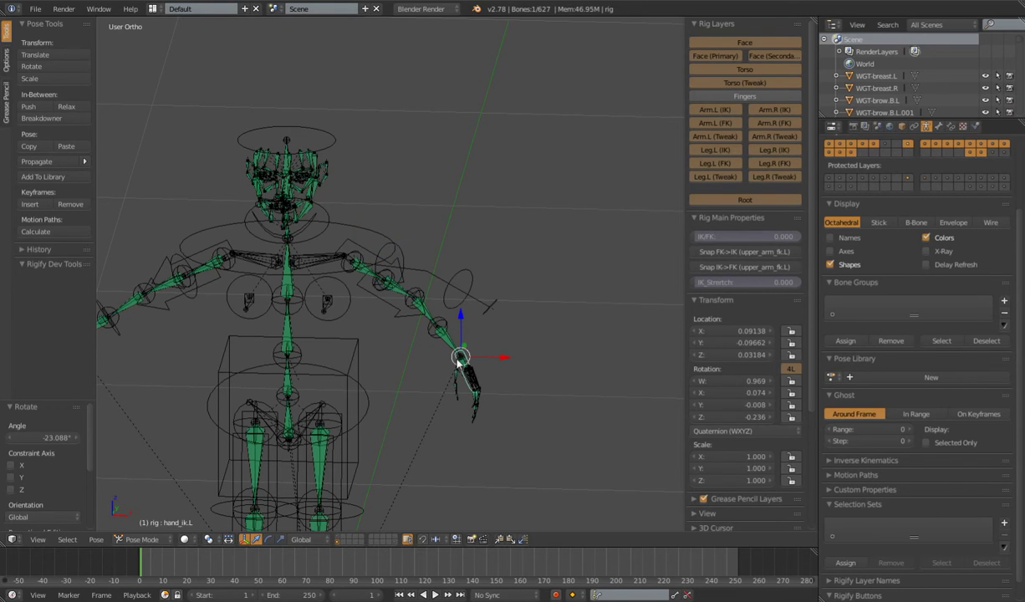
{"action": "middle_click_drag", "start_coordinate": [460, 365], "coordinate": [495, 386]}
{"action": "key", "text": "g"}
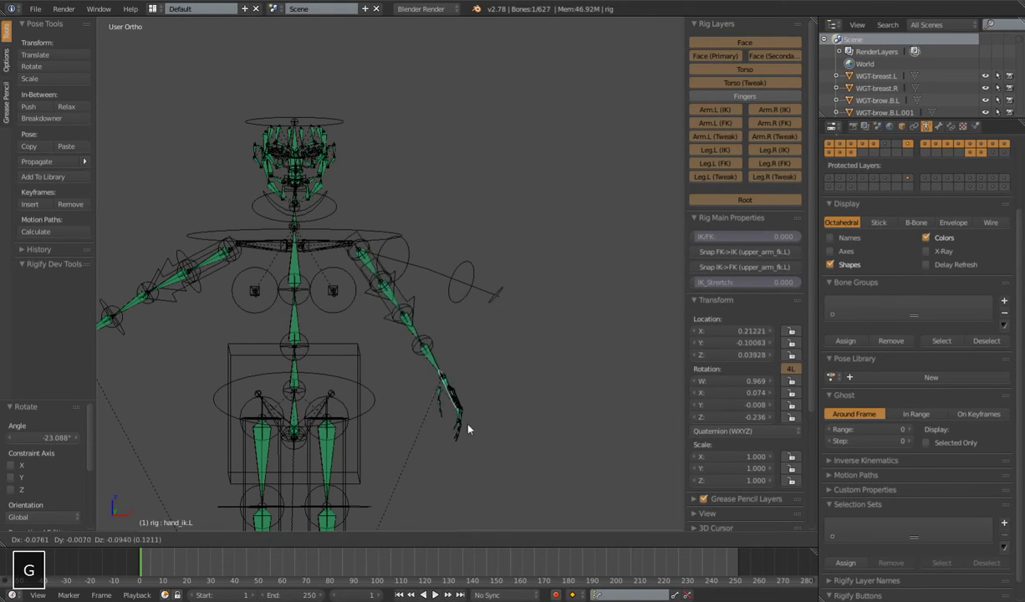
{"action": "left_click", "coordinate": [505, 385]}
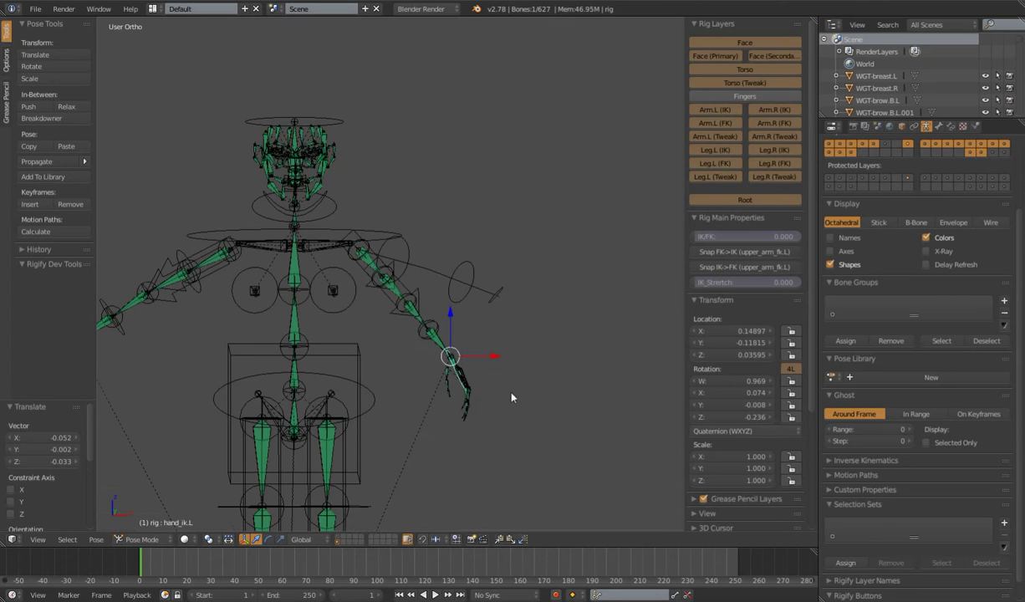
Move the left hand's IK control twice more, ending with an offset of about 0.008, -0.033, -0.083 in X, Y and Z.
{"action": "middle_click_drag", "start_coordinate": [511, 396], "coordinate": [477, 368]}
{"action": "key", "text": "g"}
{"action": "left_click", "coordinate": [428, 418]}
{"action": "key", "text": "g"}
{"action": "left_click", "coordinate": [447, 371]}
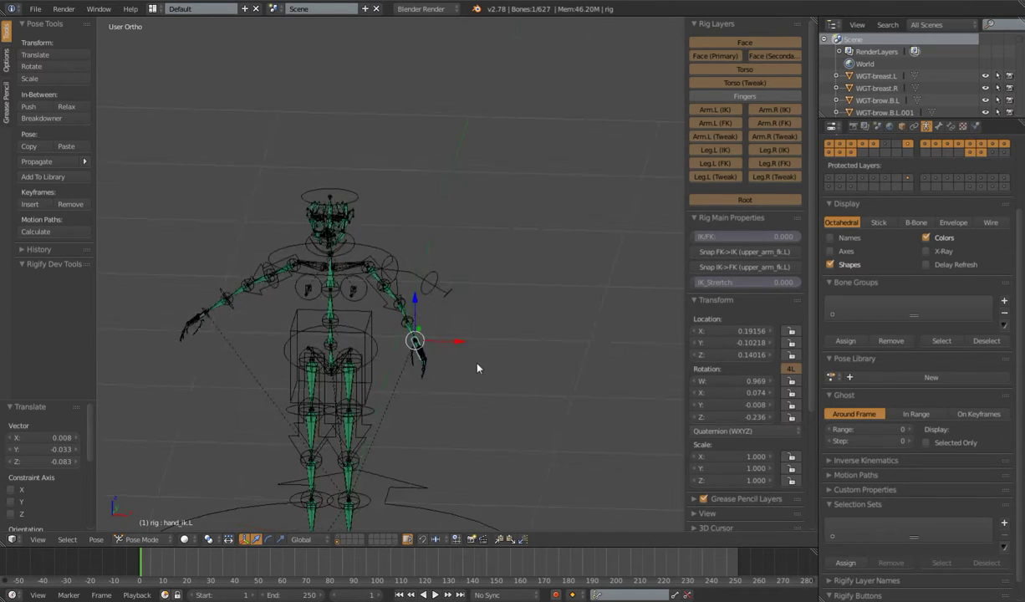
Rotate the left upper arm's IK control about 29° around its local Y axis to swing the elbow outward.
{"action": "scroll", "coordinate": [477, 367], "scroll_direction": "up", "scroll_amount": 3}
{"action": "right_click", "coordinate": [384, 316]}
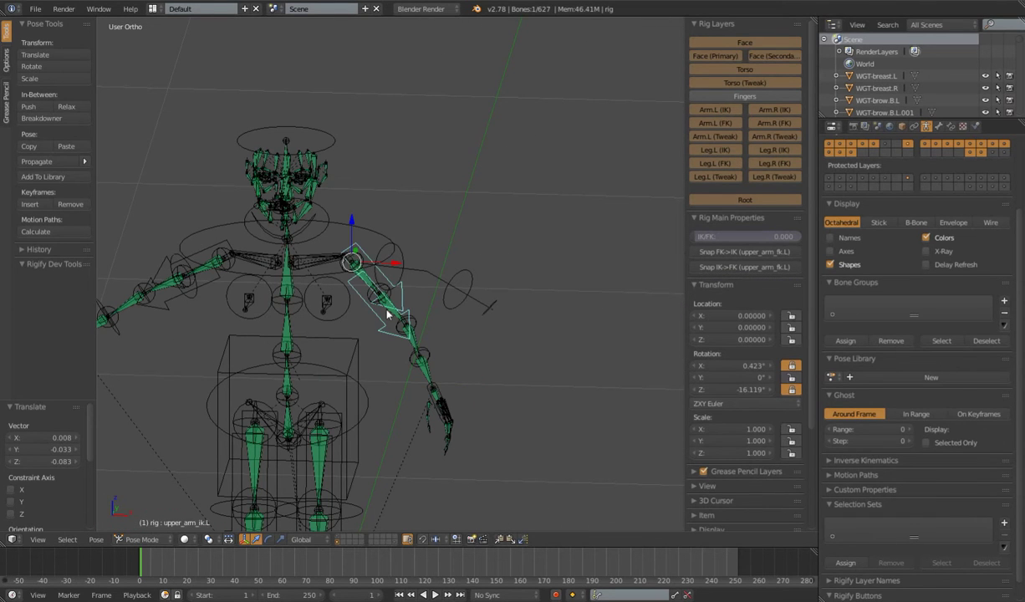
{"action": "scroll", "coordinate": [387, 312], "scroll_direction": "down", "scroll_amount": 4}
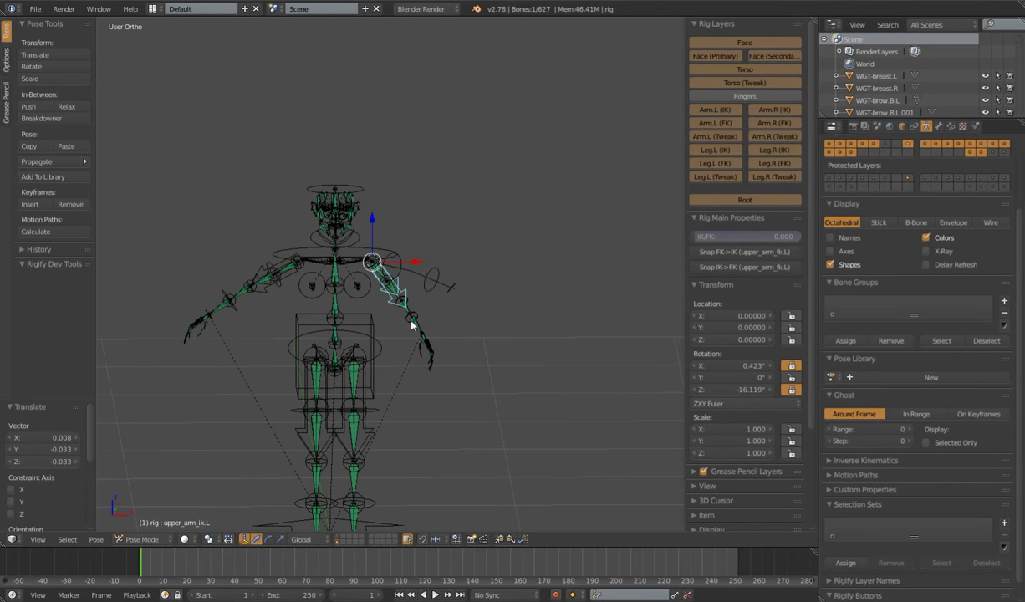
{"action": "scroll", "coordinate": [420, 341], "scroll_direction": "up", "scroll_amount": 4}
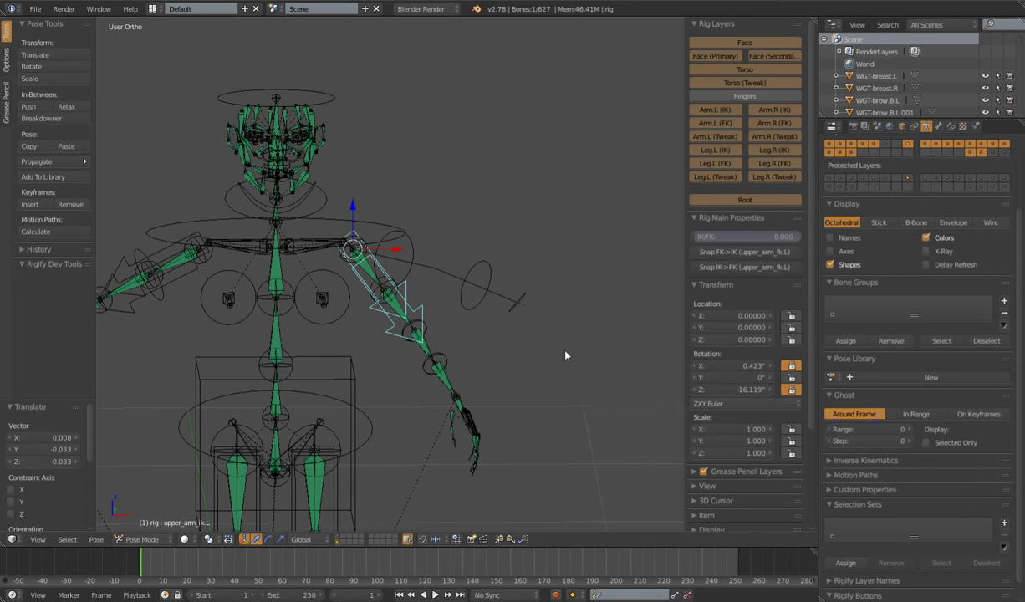
{"action": "key", "text": "r"}
{"action": "key", "text": "y"}
{"action": "key", "text": "y"}
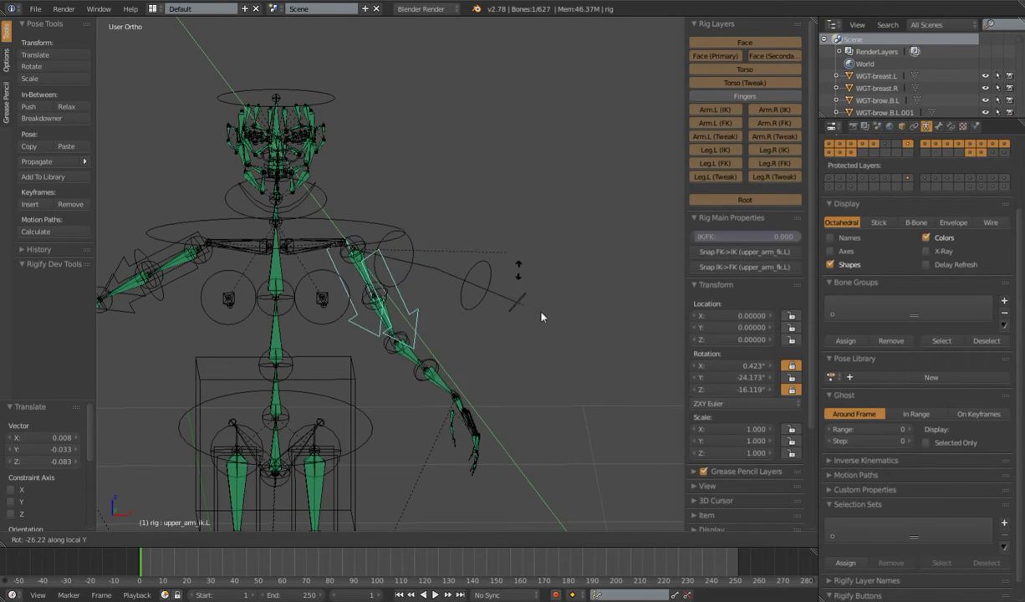
{"action": "left_click", "coordinate": [454, 405]}
{"action": "scroll", "coordinate": [462, 374], "scroll_direction": "down", "scroll_amount": 5}
{"action": "scroll", "coordinate": [469, 373], "scroll_direction": "up", "scroll_amount": 3}
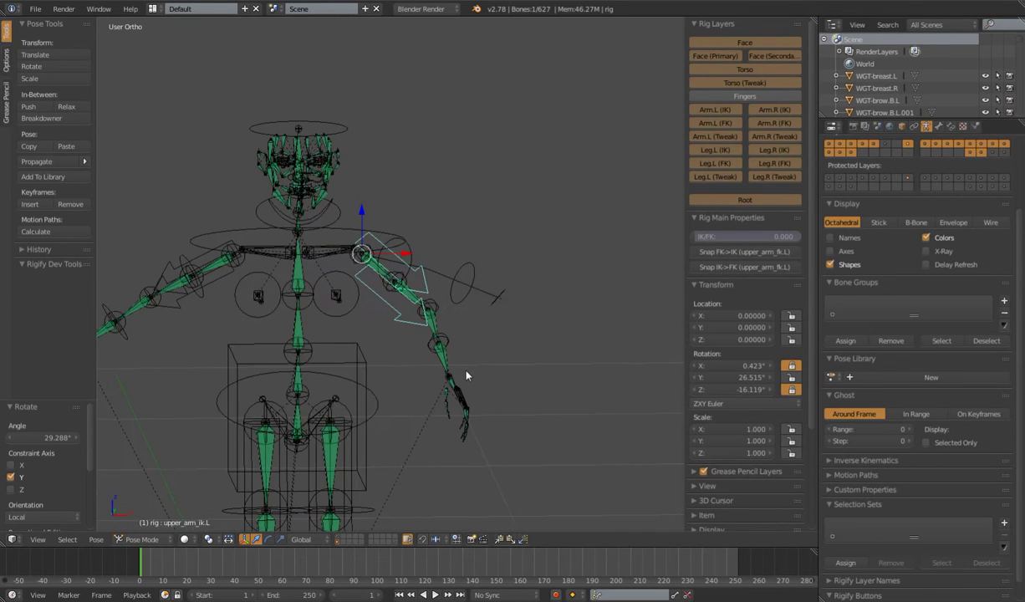
{"action": "scroll", "coordinate": [469, 373], "scroll_direction": "down", "scroll_amount": 3}
{"action": "middle_click_drag", "start_coordinate": [463, 378], "coordinate": [407, 372]}
{"action": "scroll", "coordinate": [388, 366], "scroll_direction": "up", "scroll_amount": 2}
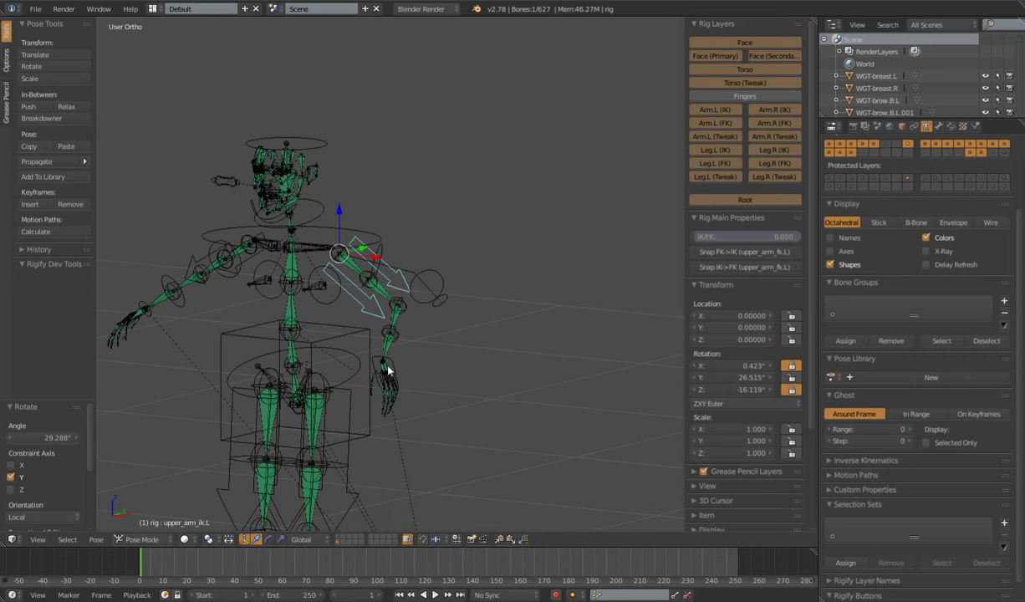
Switch to the Blender window with the character rig and move its left hand IK control about -0.169, -0.127, -0.086 in X, Y and Z.
{"action": "mouse_move", "coordinate": [304, 597]}
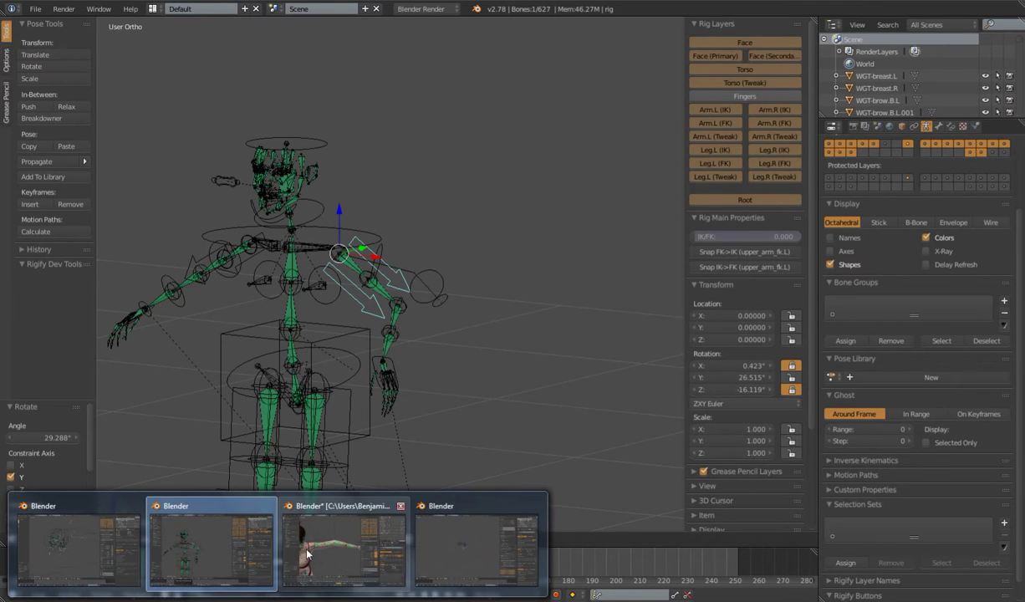
{"action": "left_click", "coordinate": [305, 554]}
{"action": "scroll", "coordinate": [475, 325], "scroll_direction": "down", "scroll_amount": 6}
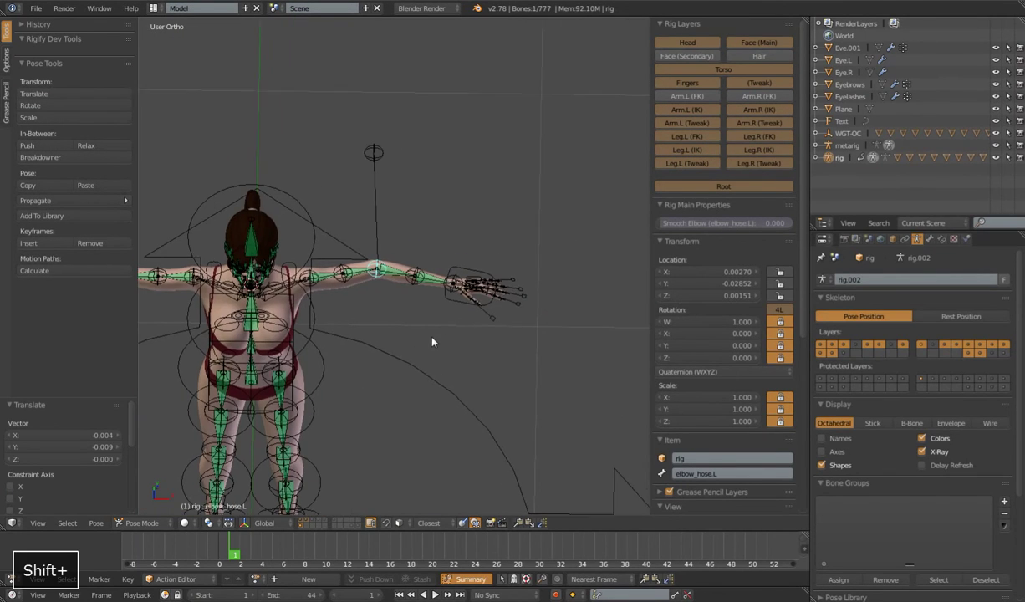
{"action": "right_click", "coordinate": [473, 275], "text": "shift"}
{"action": "key", "text": "g"}
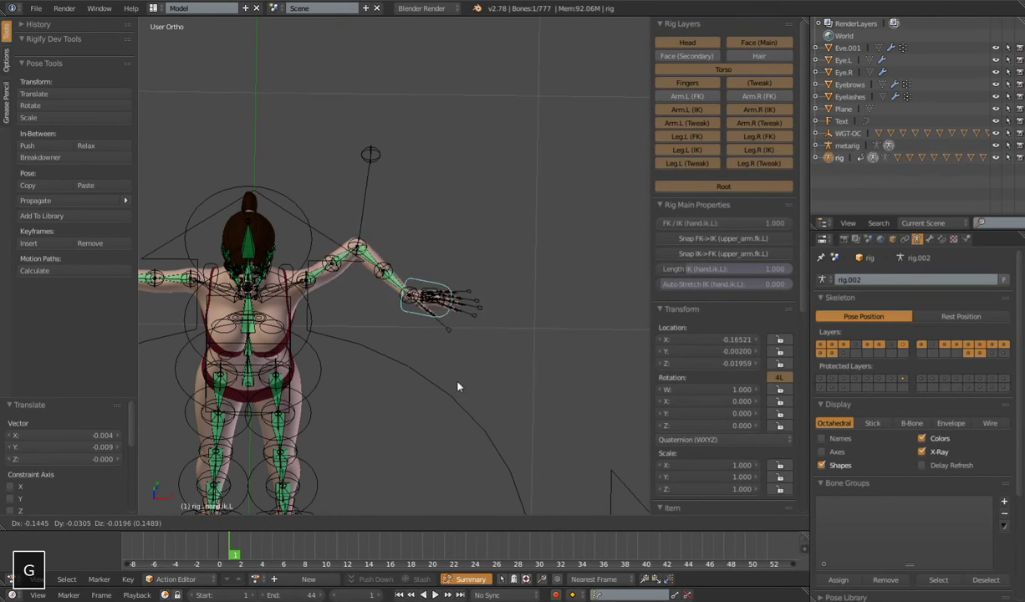
{"action": "left_click", "coordinate": [462, 391]}
Rotate the left hand's IK control downward and move it a further -0.032, -0.050, -0.034 or so in X, Y and Z.
{"action": "key", "text": "r"}
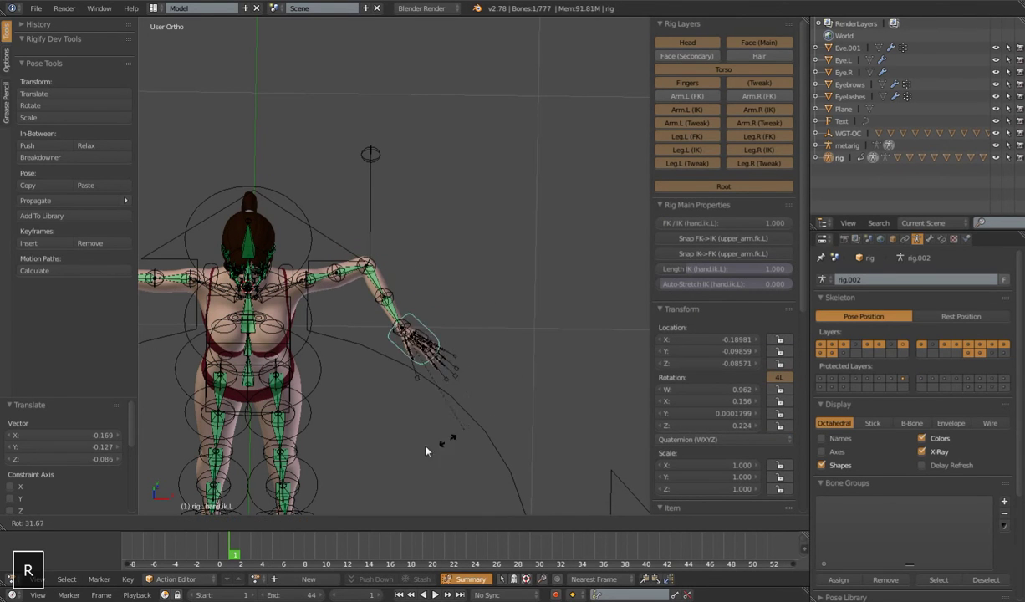
{"action": "left_click", "coordinate": [428, 468]}
{"action": "key", "text": "g"}
{"action": "left_click", "coordinate": [418, 462]}
{"action": "middle_click_drag", "start_coordinate": [418, 462], "coordinate": [393, 359]}
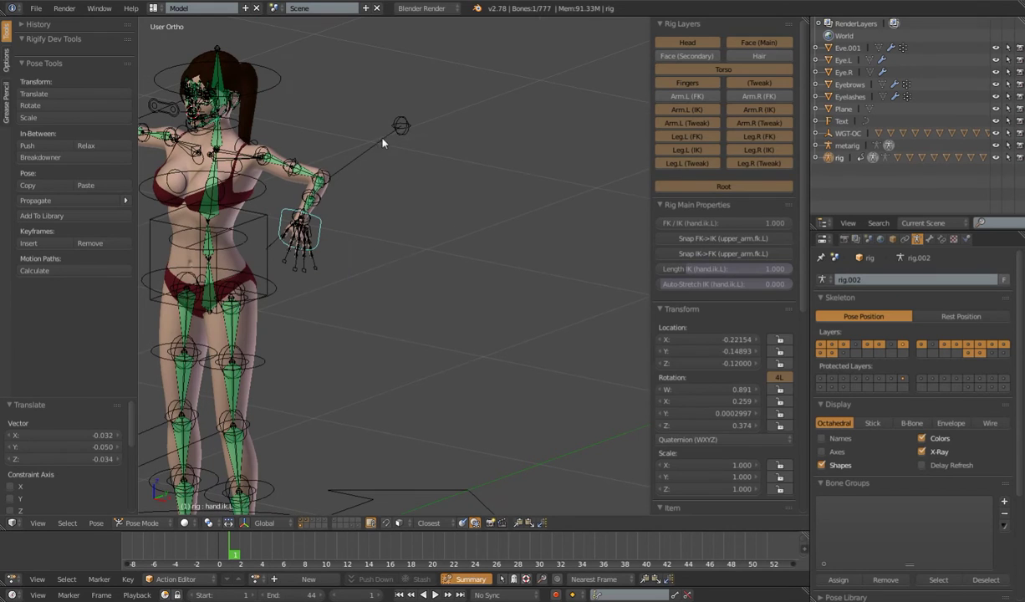
Try moving the left elbow's IK target around the arm to test how it steers the elbow.
{"action": "right_click", "coordinate": [401, 126]}
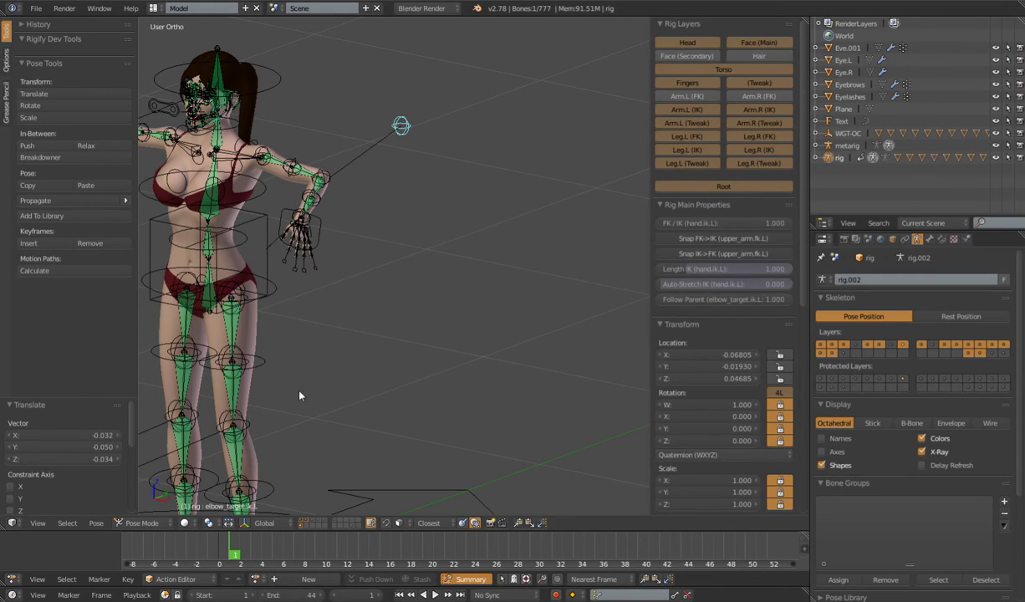
{"action": "key", "text": "g"}
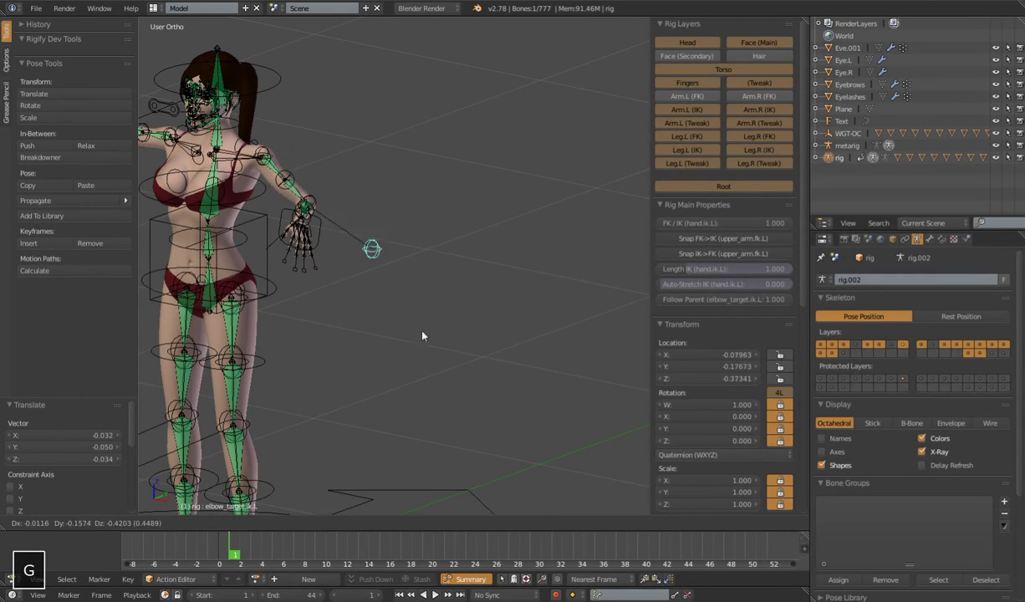
{"action": "right_click", "coordinate": [449, 214]}
{"action": "middle_click_drag", "start_coordinate": [450, 213], "coordinate": [418, 212]}
{"action": "key", "text": "g"}
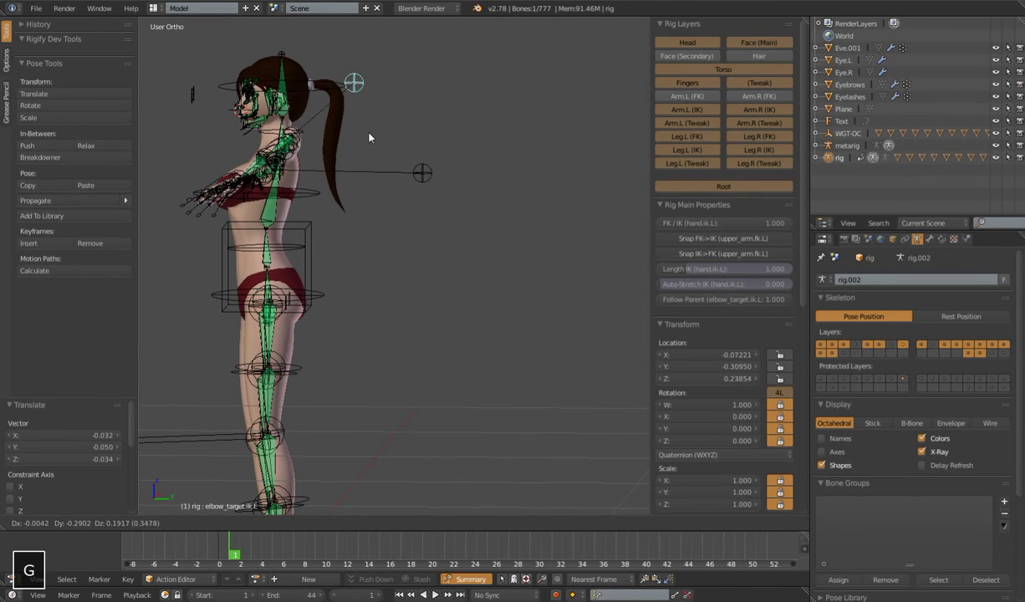
{"action": "right_click", "coordinate": [452, 259]}
{"action": "middle_click_drag", "start_coordinate": [452, 259], "coordinate": [266, 222]}
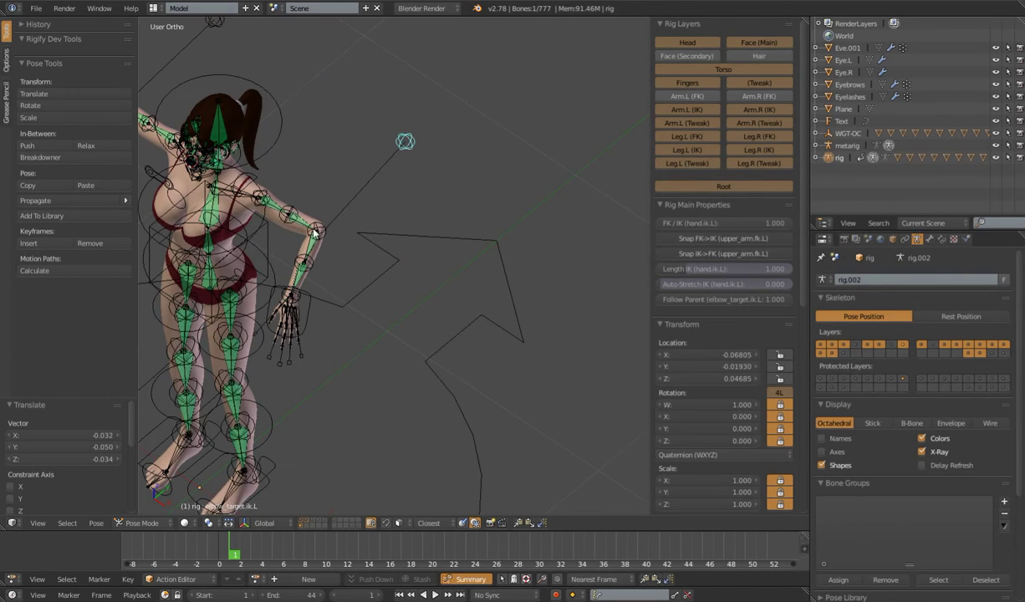
Move the left elbow's IK target closer to the arm, about 0.088 in X, -0.272 in Y and -0.114 in Z.
{"action": "middle_click_drag", "start_coordinate": [407, 222], "coordinate": [473, 187]}
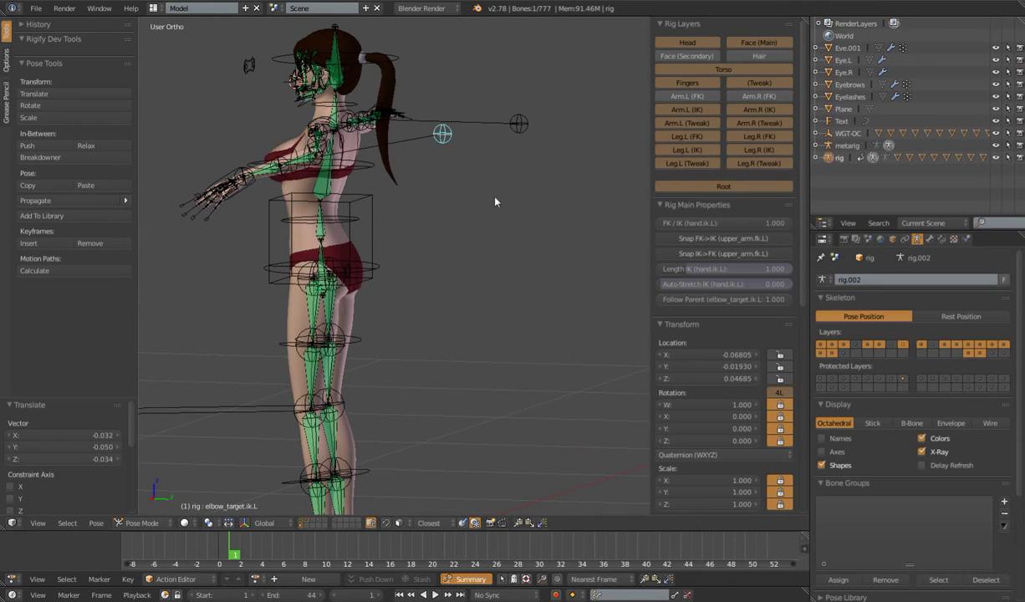
{"action": "key", "text": "g"}
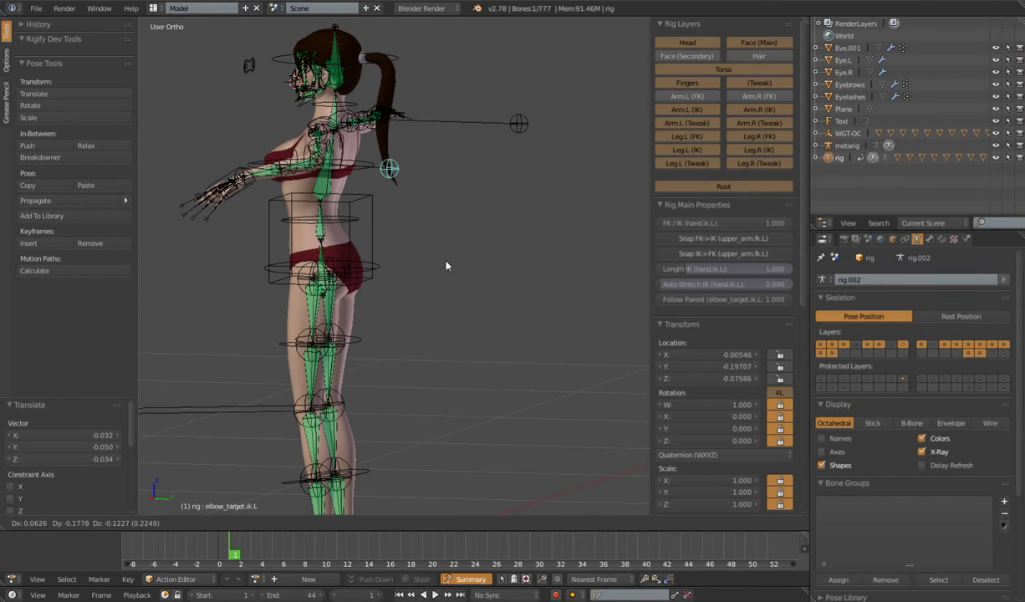
{"action": "left_click", "coordinate": [415, 233]}
{"action": "middle_click_drag", "start_coordinate": [415, 232], "coordinate": [487, 270]}
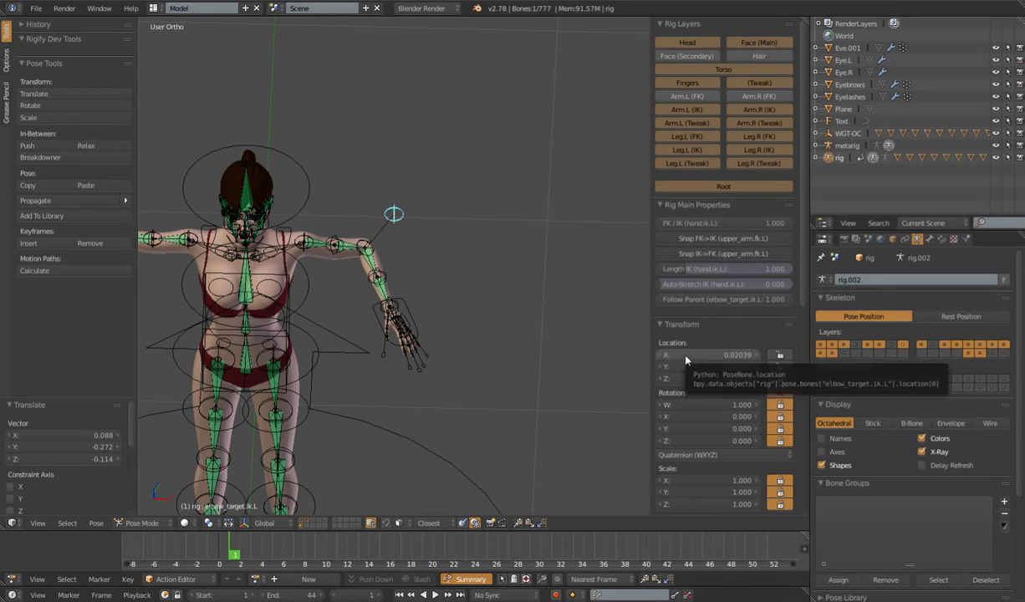
{"action": "middle_click_drag", "start_coordinate": [451, 285], "coordinate": [420, 244]}
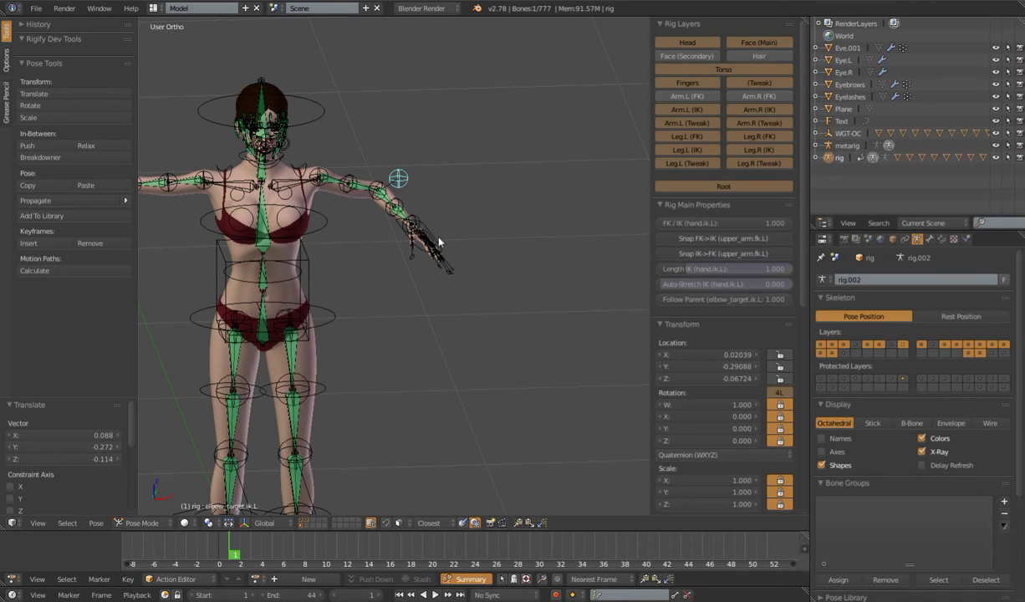
Lower the left hand's IK control beside the hip by about -0.245, -0.056, -0.296 in X, Y and Z and rotate it about 29°.
{"action": "right_click", "coordinate": [424, 256]}
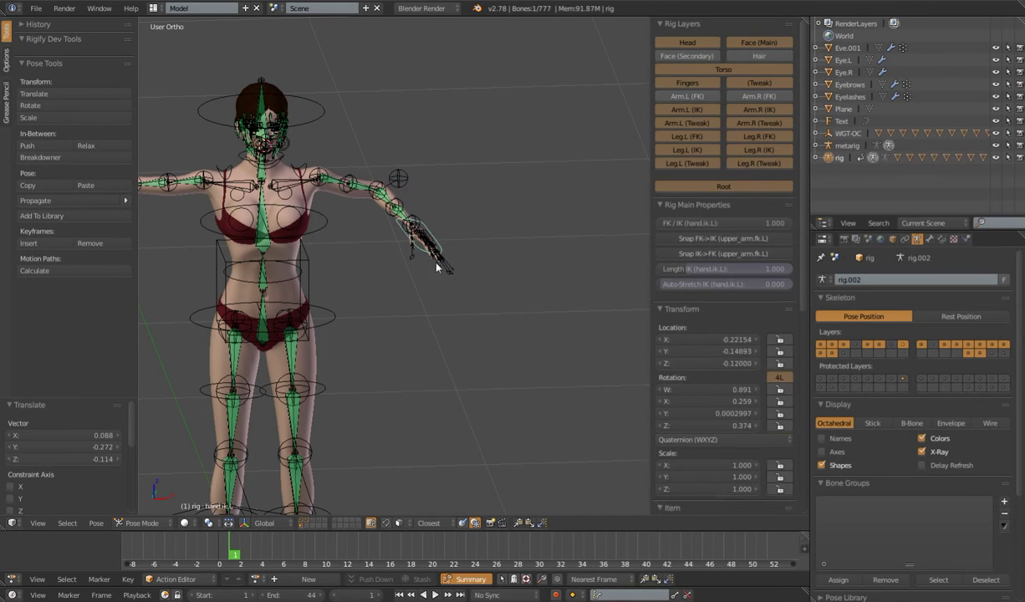
{"action": "key", "text": "g"}
{"action": "left_click", "coordinate": [381, 355]}
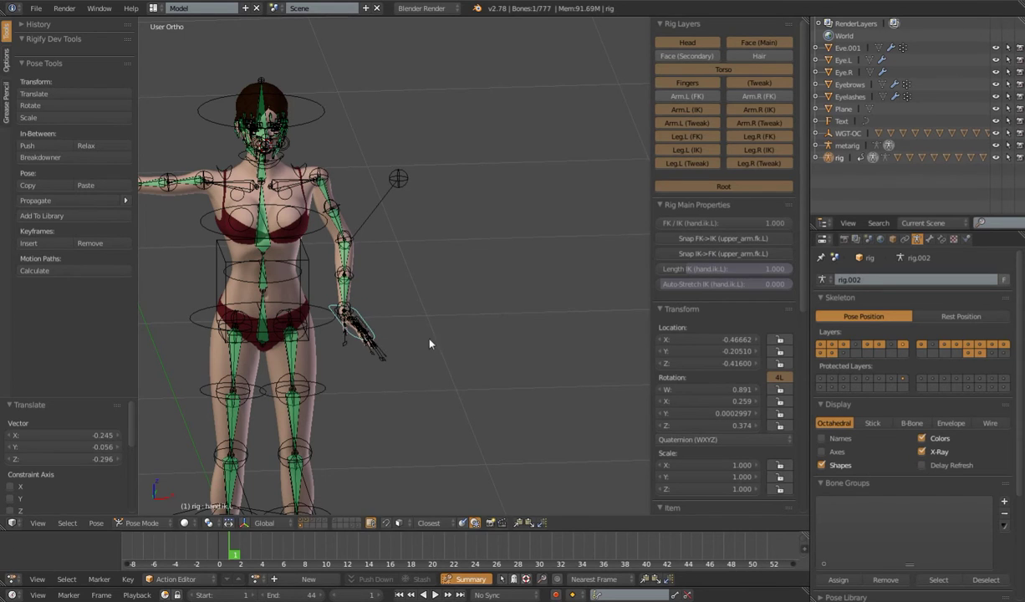
{"action": "key", "text": "r"}
{"action": "left_click", "coordinate": [426, 351]}
Refine the left hand's IK control beside the thigh from the side, rotating it about -13° and offsetting it about 0.034, 0.094, -0.006.
{"action": "middle_click_drag", "start_coordinate": [434, 350], "coordinate": [307, 353]}
{"action": "key", "text": "g"}
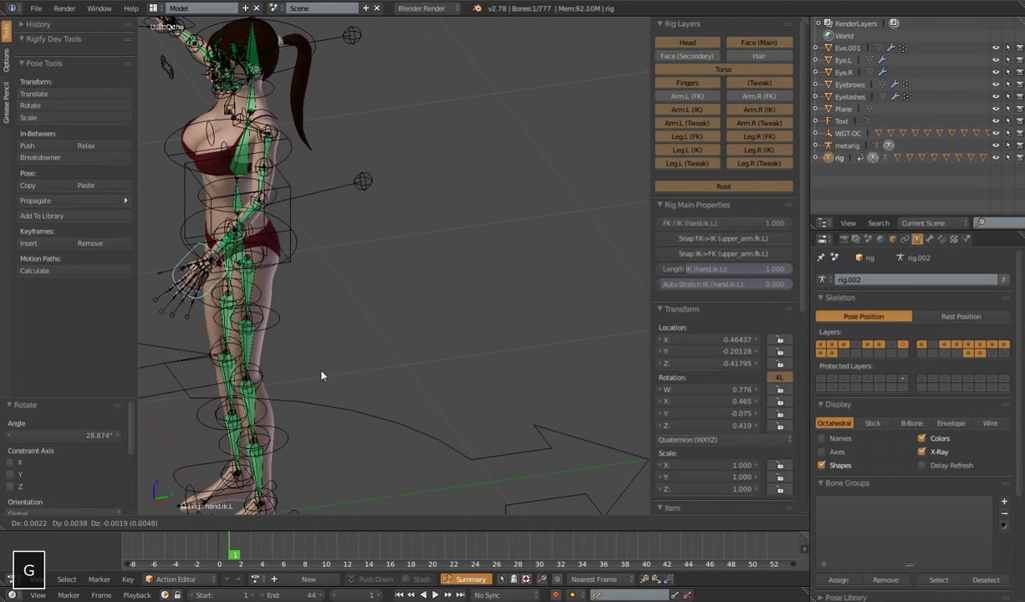
{"action": "left_click", "coordinate": [307, 353]}
{"action": "key", "text": "r"}
{"action": "left_click", "coordinate": [321, 327]}
{"action": "key", "text": "g"}
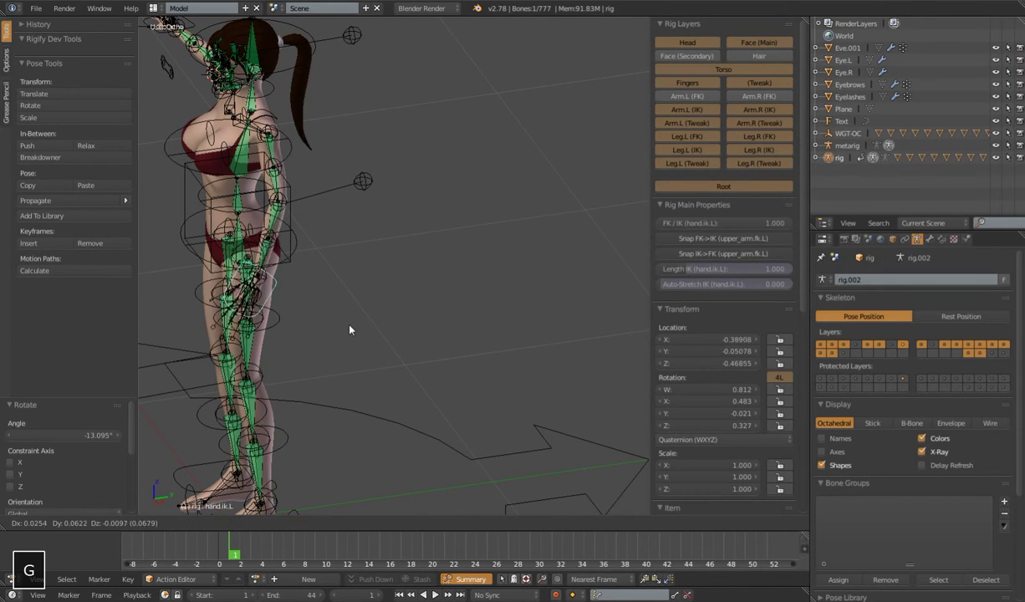
{"action": "left_click", "coordinate": [320, 308]}
Move the left elbow's IK target inward toward the arm by about -0.252, 0.007, -0.100 in X, Y and Z.
{"action": "middle_click_drag", "start_coordinate": [320, 308], "coordinate": [397, 290]}
{"action": "right_click", "coordinate": [391, 209]}
{"action": "middle_click_drag", "start_coordinate": [394, 215], "coordinate": [393, 216]}
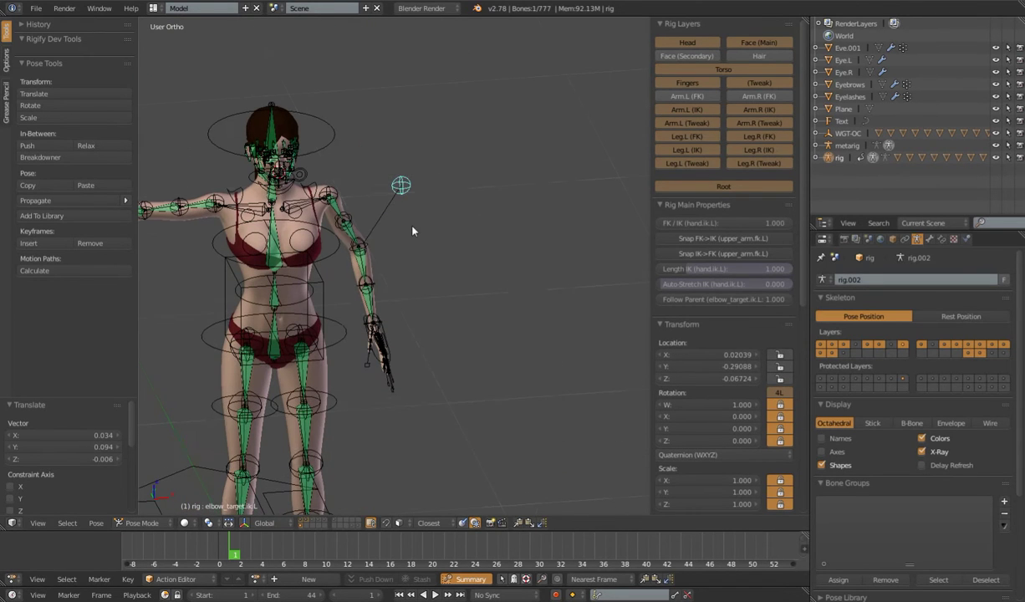
{"action": "key", "text": "g"}
{"action": "left_click", "coordinate": [377, 264]}
{"action": "middle_click_drag", "start_coordinate": [376, 264], "coordinate": [308, 222]}
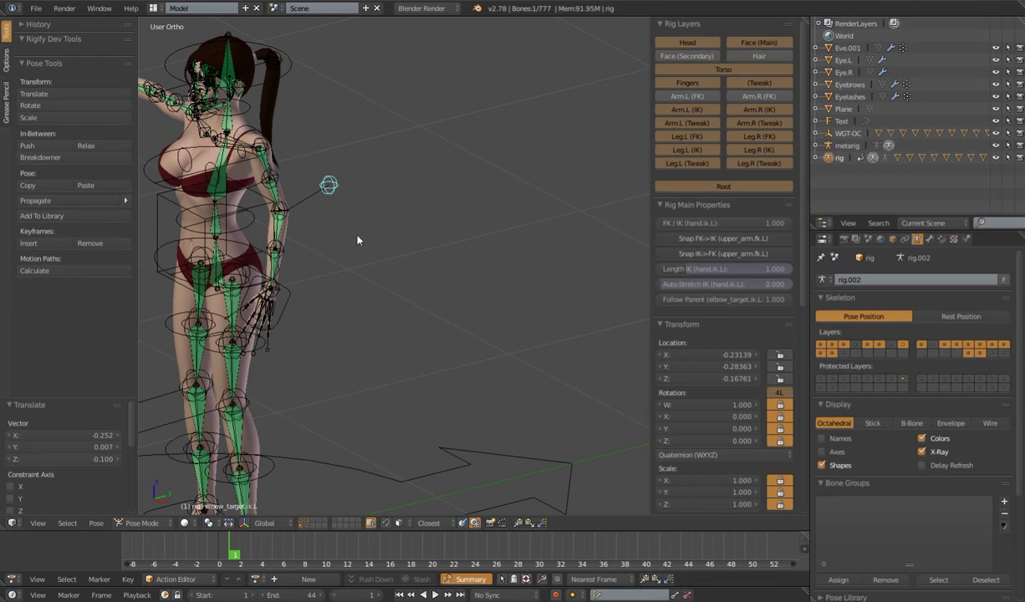
Move the left elbow's IK target farther behind the body, about 0.002 in X, 0.118 in Y and -0.061 in Z.
{"action": "scroll", "coordinate": [353, 240], "scroll_direction": "down", "scroll_amount": 4}
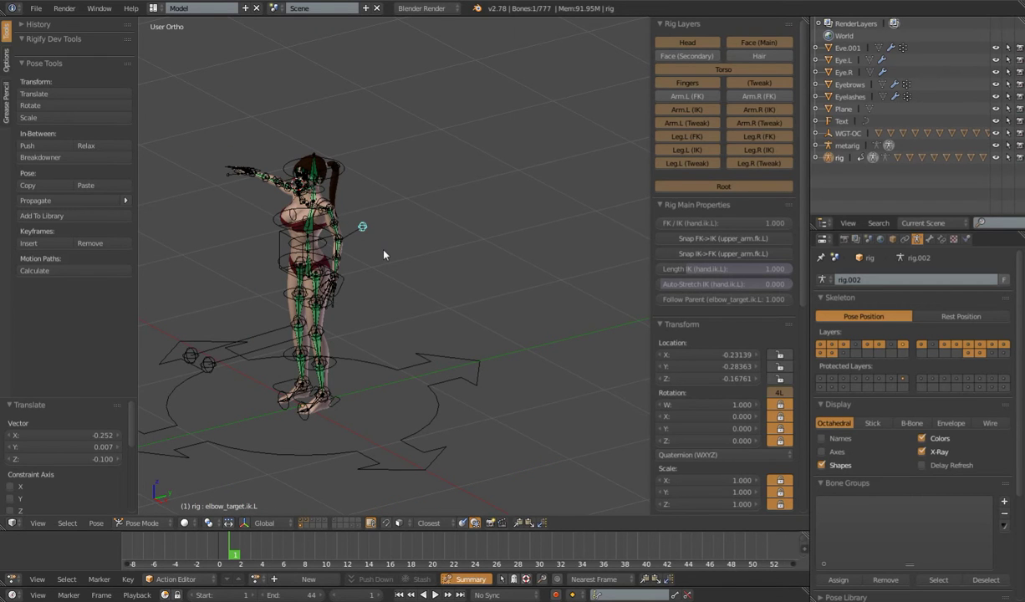
{"action": "middle_click_drag", "start_coordinate": [298, 207], "coordinate": [428, 283]}
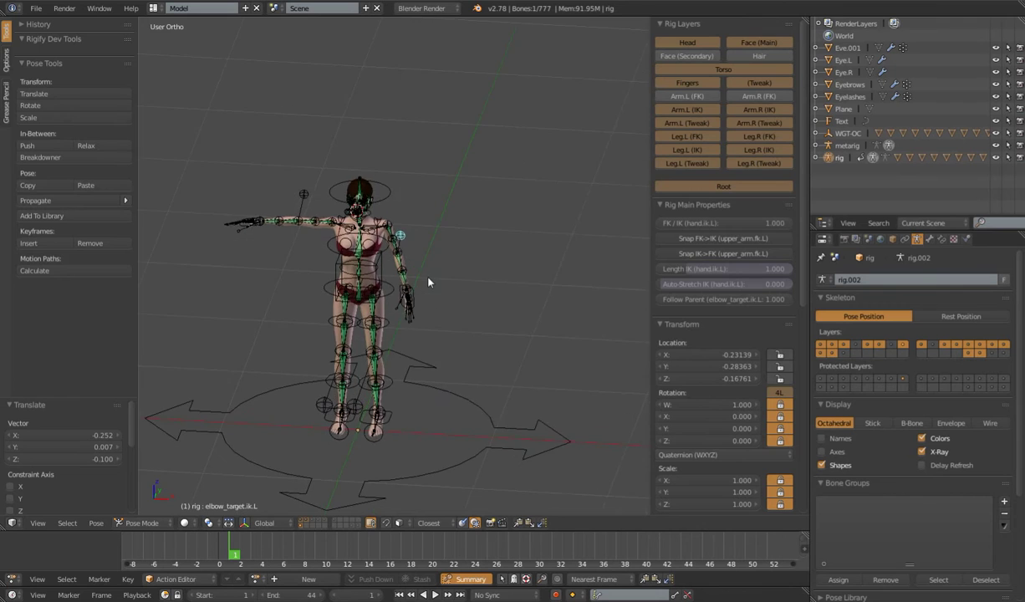
{"action": "scroll", "coordinate": [428, 282], "scroll_direction": "up", "scroll_amount": 5}
{"action": "scroll", "coordinate": [435, 183], "scroll_direction": "down", "scroll_amount": 5}
{"action": "scroll", "coordinate": [452, 246], "scroll_direction": "up", "scroll_amount": 4}
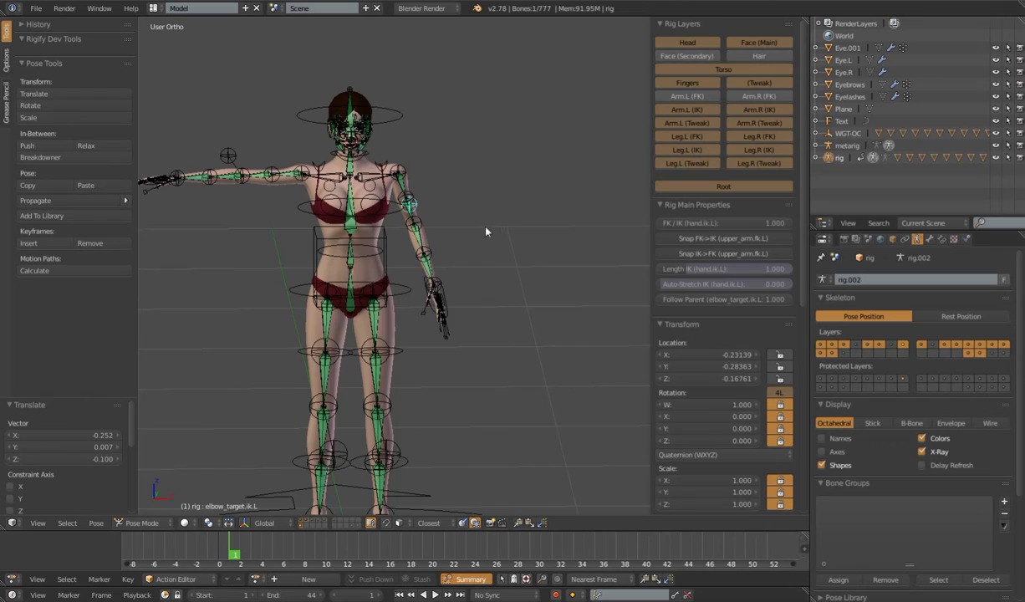
{"action": "middle_click_drag", "start_coordinate": [485, 232], "coordinate": [367, 249]}
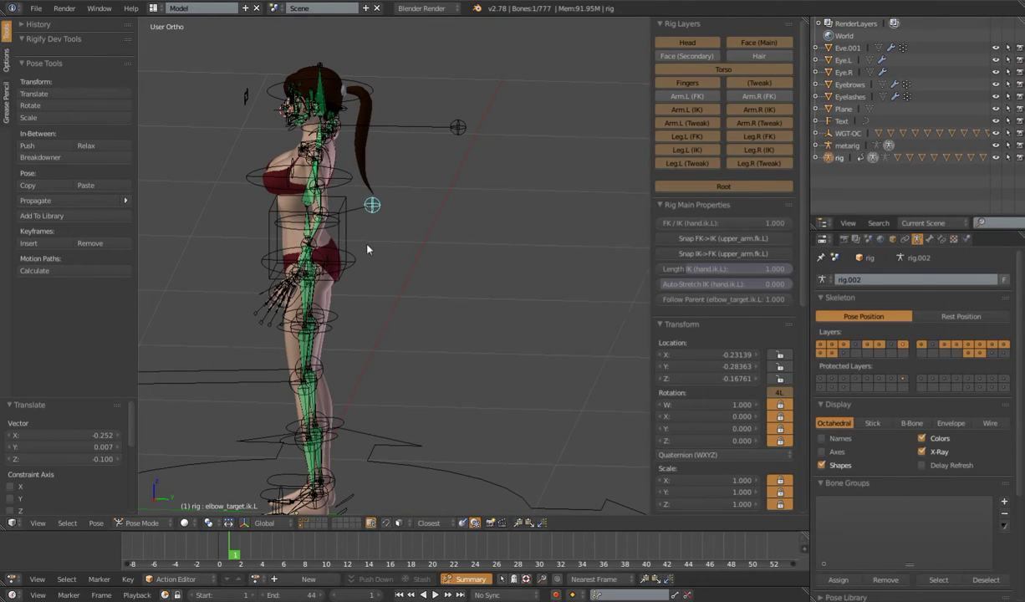
{"action": "key", "text": "g"}
{"action": "left_click", "coordinate": [432, 266]}
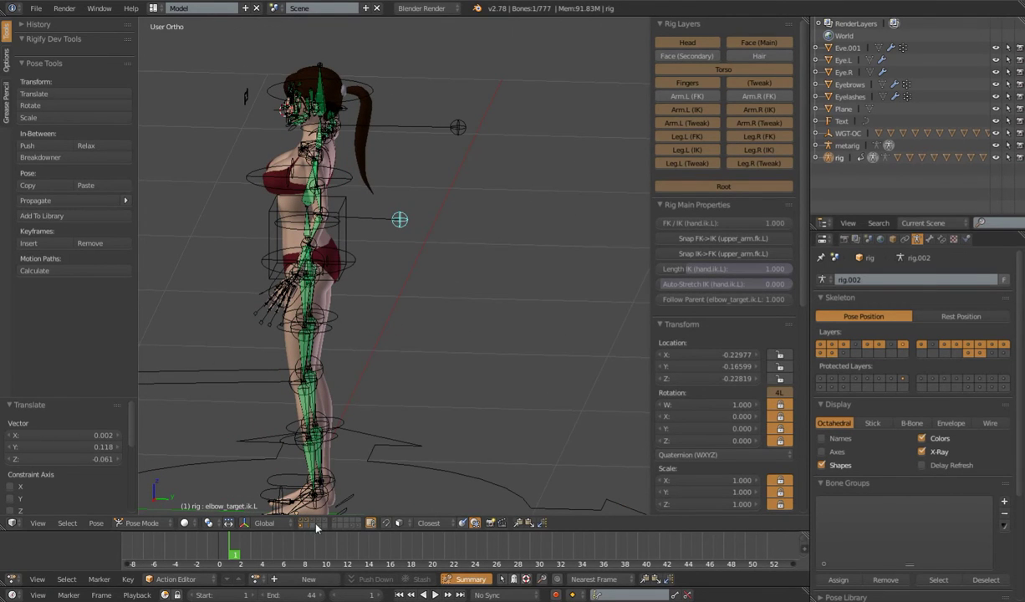
Switch to the other Blender window with the plain Rigify rig and view its left arm from the front.
{"action": "mouse_move", "coordinate": [230, 599]}
{"action": "left_click", "coordinate": [209, 546]}
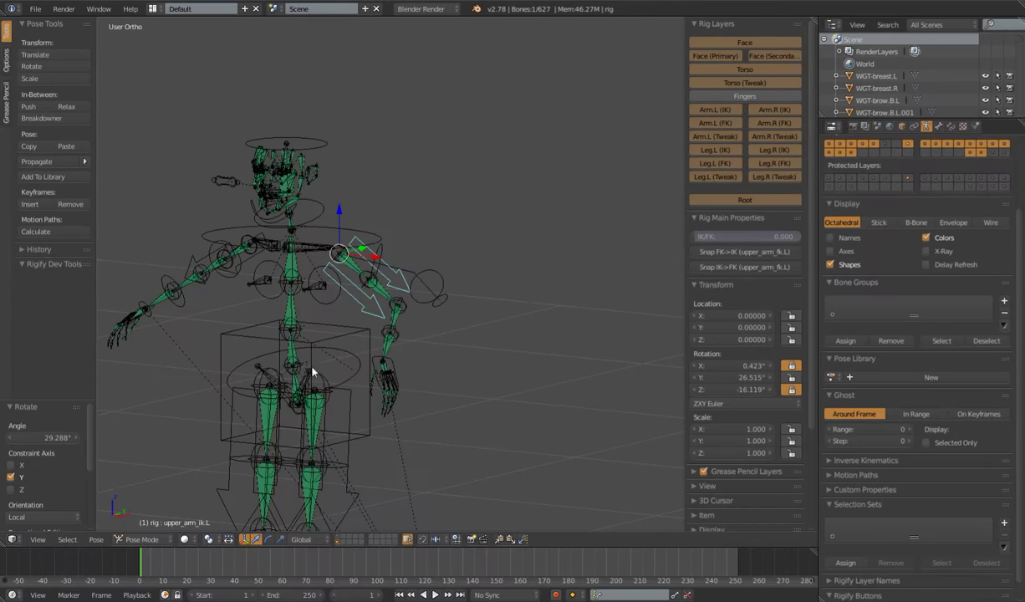
{"action": "scroll", "coordinate": [326, 349], "scroll_direction": "down", "scroll_amount": 4}
{"action": "middle_click_drag", "start_coordinate": [341, 335], "coordinate": [408, 328]}
{"action": "scroll", "coordinate": [407, 328], "scroll_direction": "up", "scroll_amount": 1}
{"action": "scroll", "coordinate": [408, 333], "scroll_direction": "up", "scroll_amount": 4}
{"action": "key", "text": "r"}
{"action": "key", "text": "r"}
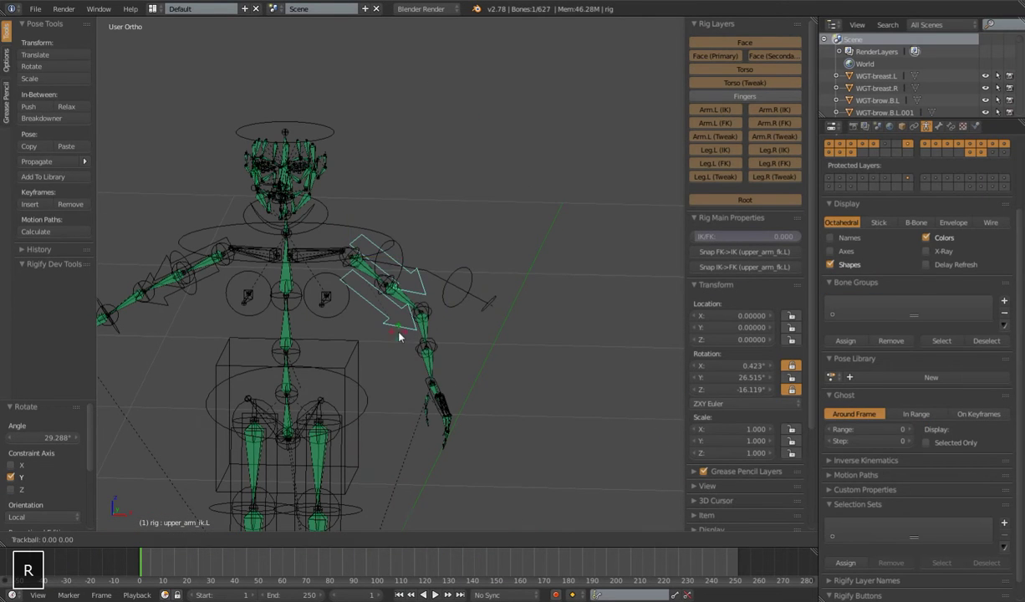
{"action": "key", "text": "Escape"}
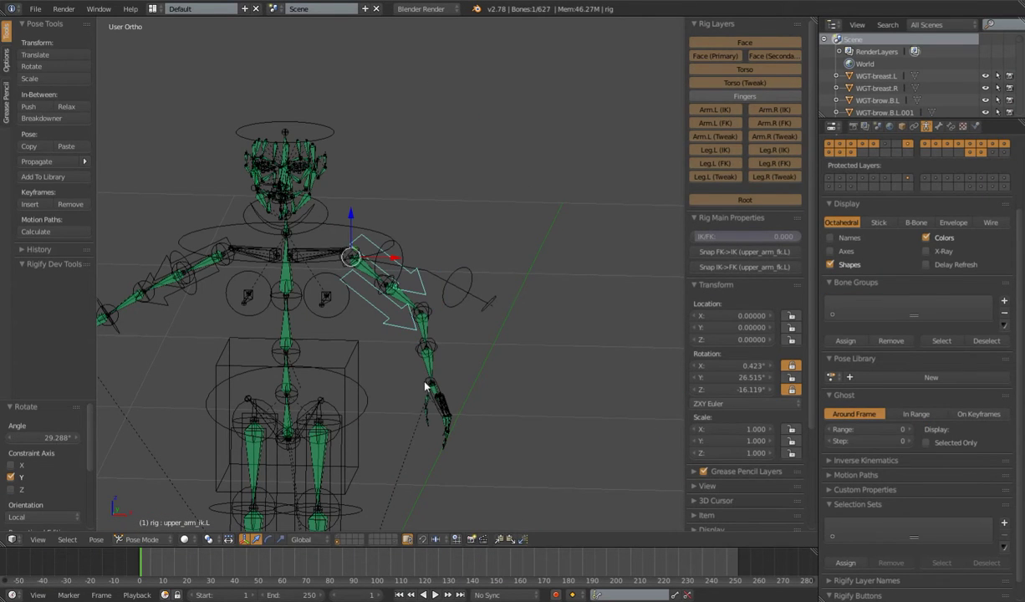
Raise the left hand's IK control outward from the body by about 0.305, 0.093, 0.277 in X, Y and Z.
{"action": "right_click", "coordinate": [424, 386]}
{"action": "key", "text": "g"}
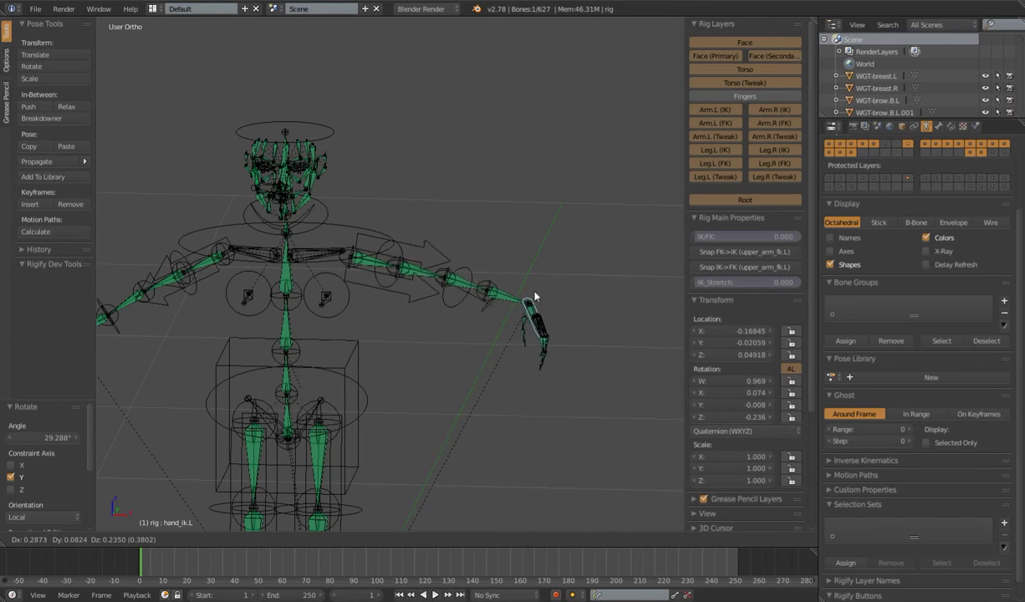
{"action": "left_click", "coordinate": [533, 295]}
Rotate the left hand's IK control about -55° in the front view and offset it about 0.050 in X and 0.098 in Z.
{"action": "key", "text": "KP_7"}
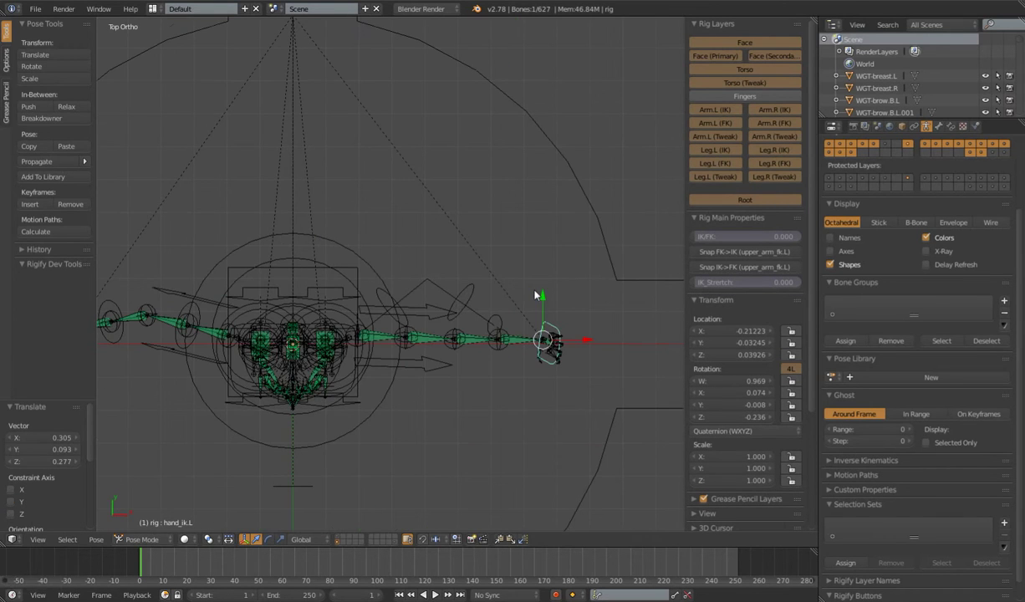
{"action": "key", "text": "KP_1"}
{"action": "key", "text": "r"}
{"action": "left_click", "coordinate": [630, 319]}
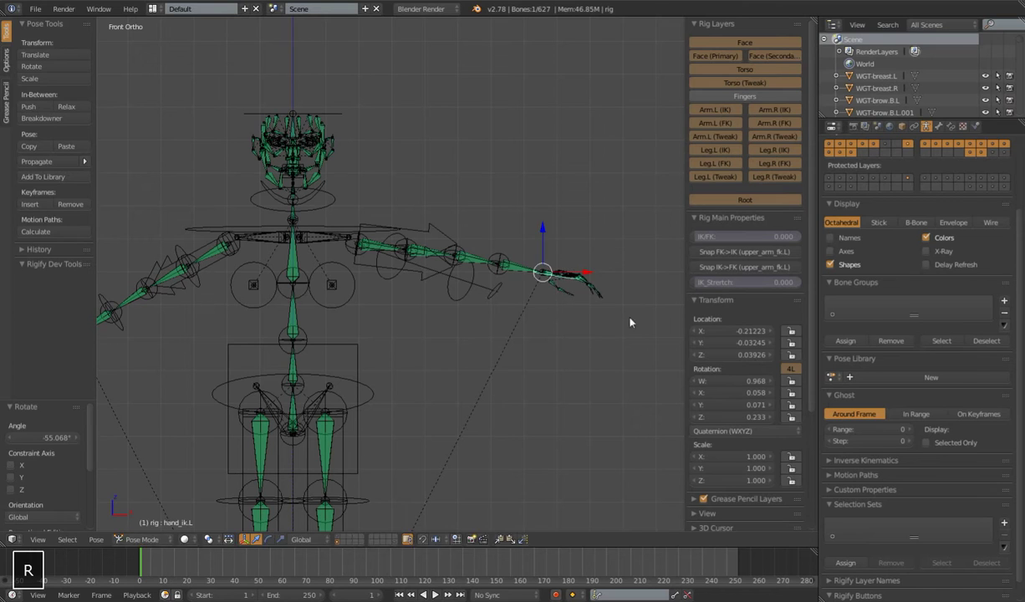
{"action": "key", "text": "g"}
{"action": "left_click", "coordinate": [648, 289]}
Bend the left arm in the top view by shifting the hand's IK control about -0.111, -0.017 and again by 0.037, 0.028 in X and Y.
{"action": "key", "text": "KP_7"}
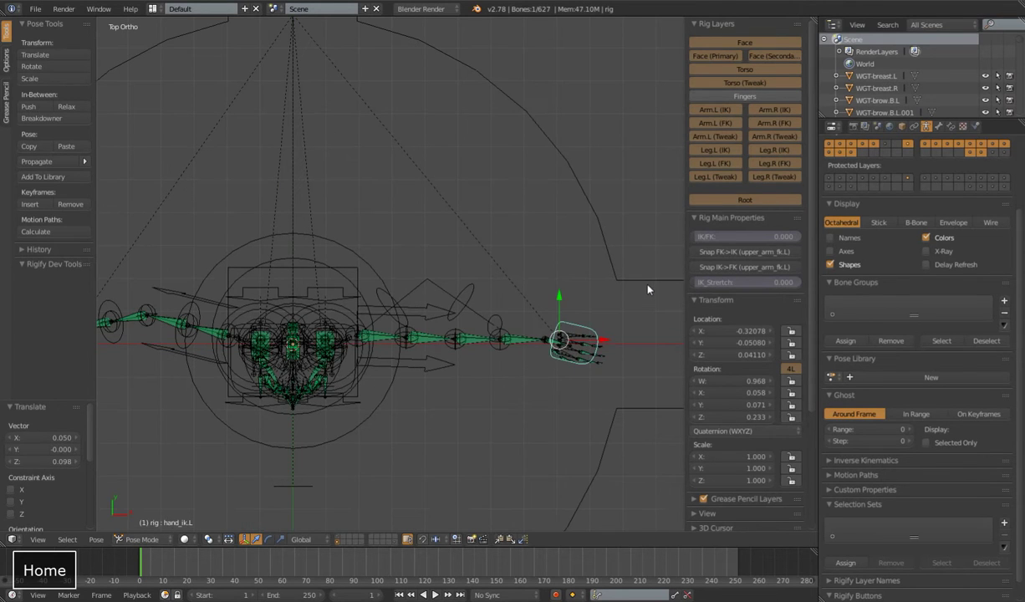
{"action": "key", "text": "g"}
{"action": "left_click", "coordinate": [593, 346]}
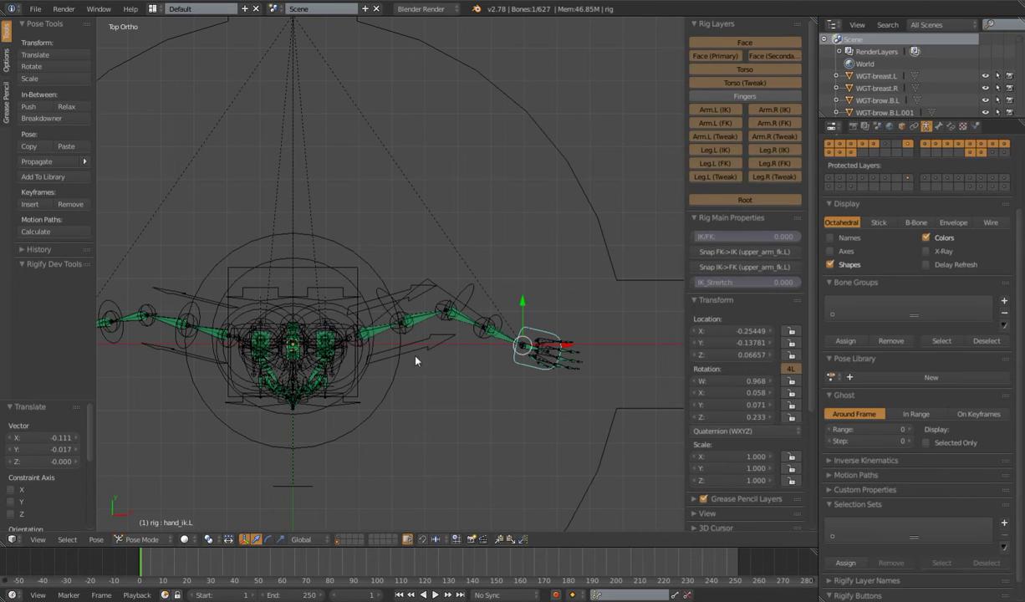
{"action": "key", "text": "g"}
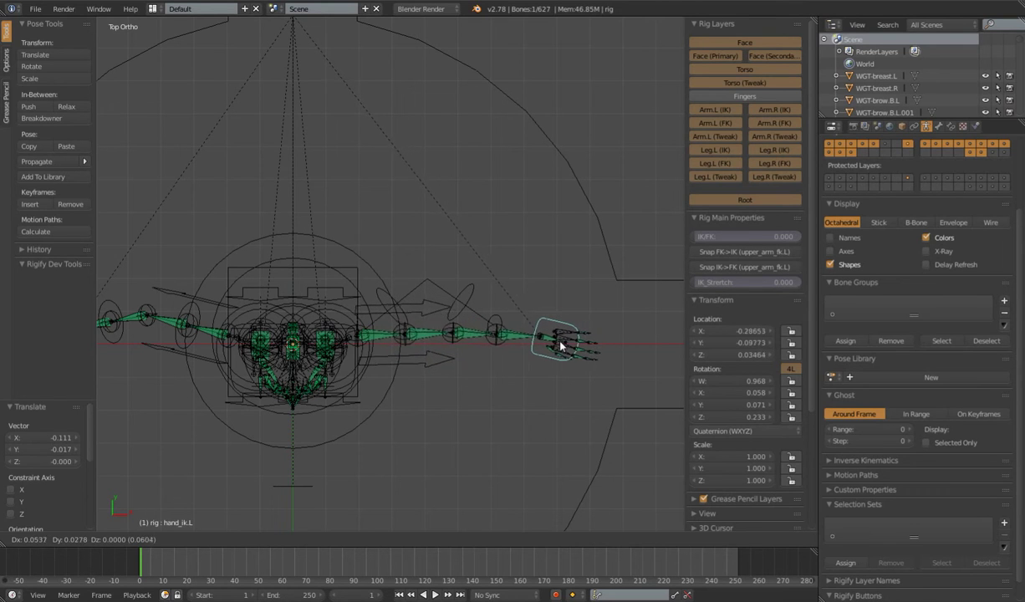
{"action": "left_click", "coordinate": [553, 345]}
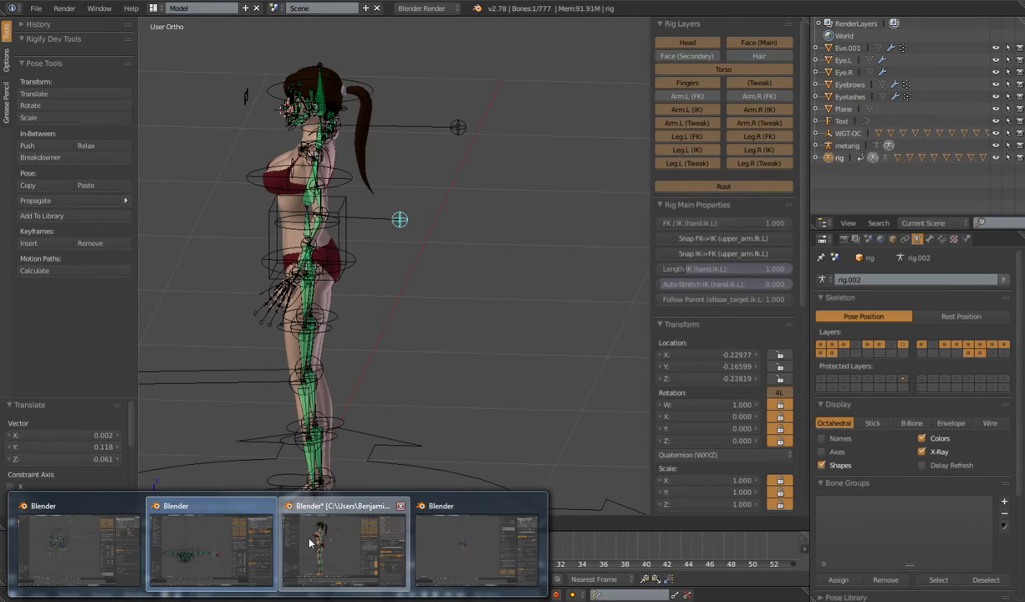
Switch to the Blender window with the female character rig and clear the left hand IK control's location and rotation.
{"action": "left_click", "coordinate": [309, 543]}
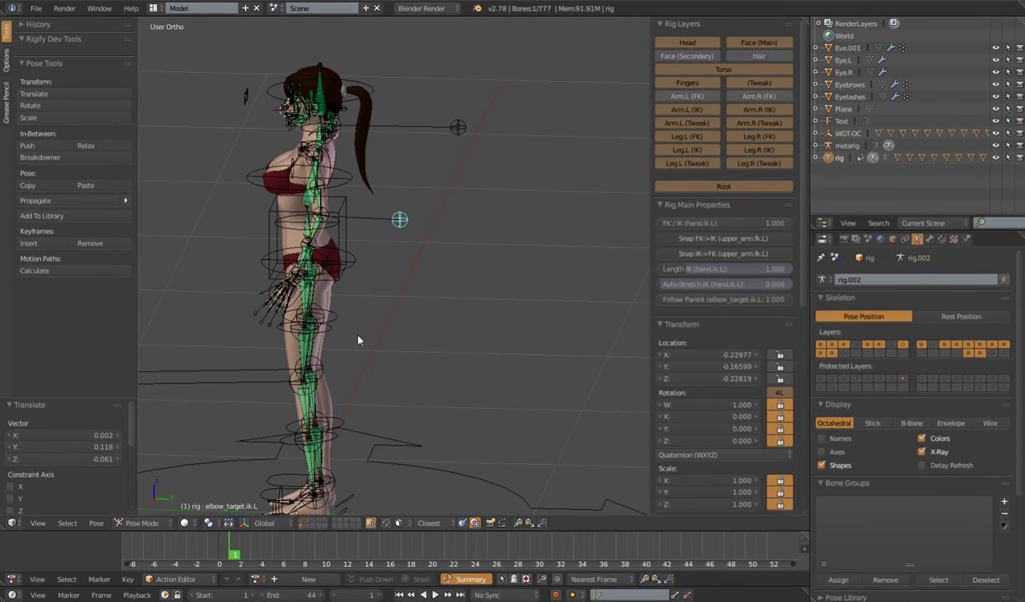
{"action": "middle_click_drag", "start_coordinate": [351, 331], "coordinate": [459, 407]}
{"action": "right_click", "coordinate": [417, 382]}
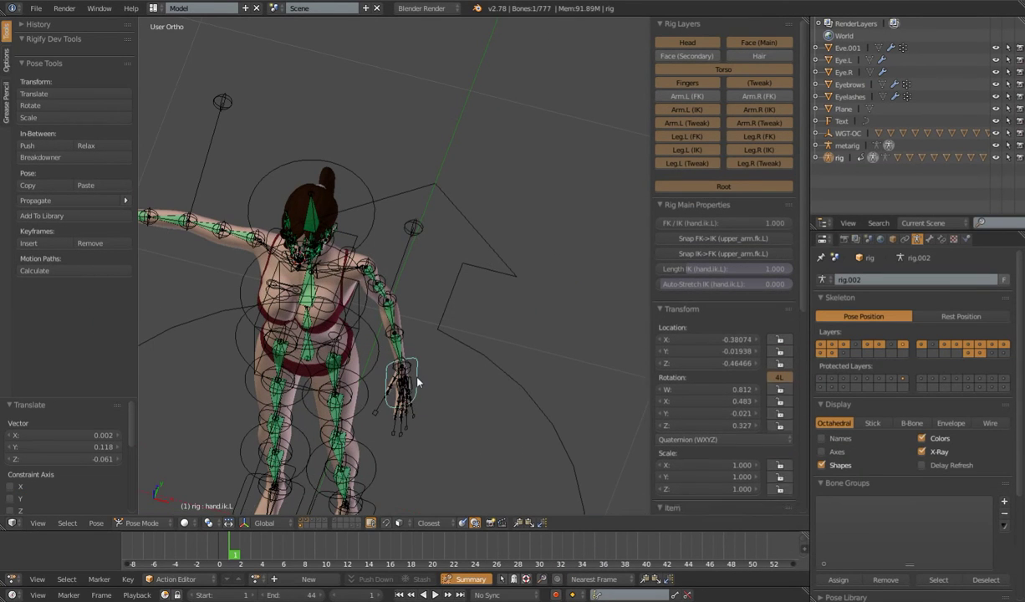
{"action": "key", "text": "alt+g"}
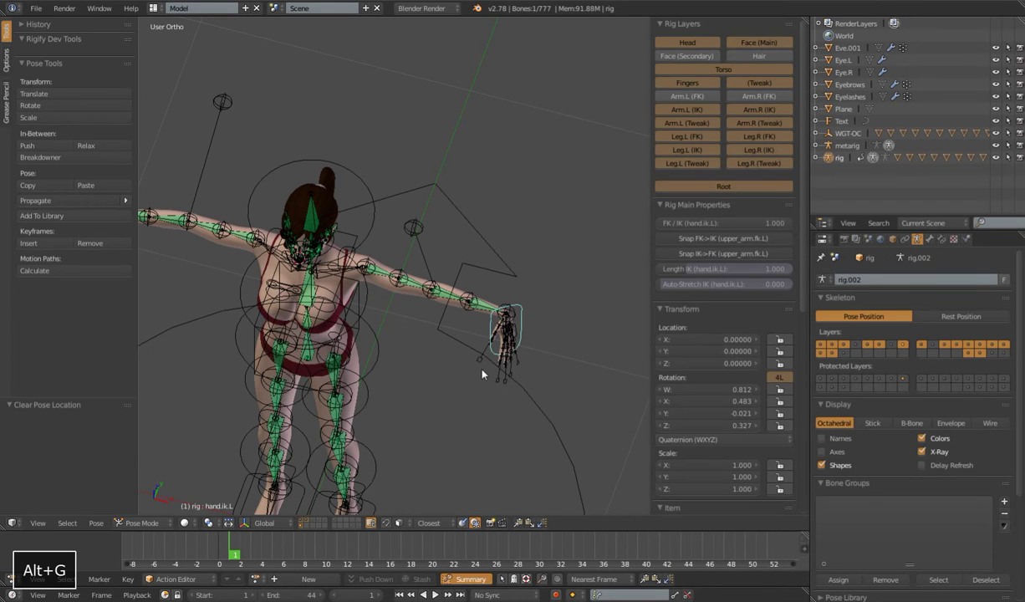
{"action": "key", "text": "alt+r"}
Move the character's left hand IK control about -0.030 in X and 0.018 in Y in the top view.
{"action": "middle_click_drag", "start_coordinate": [481, 374], "coordinate": [460, 394]}
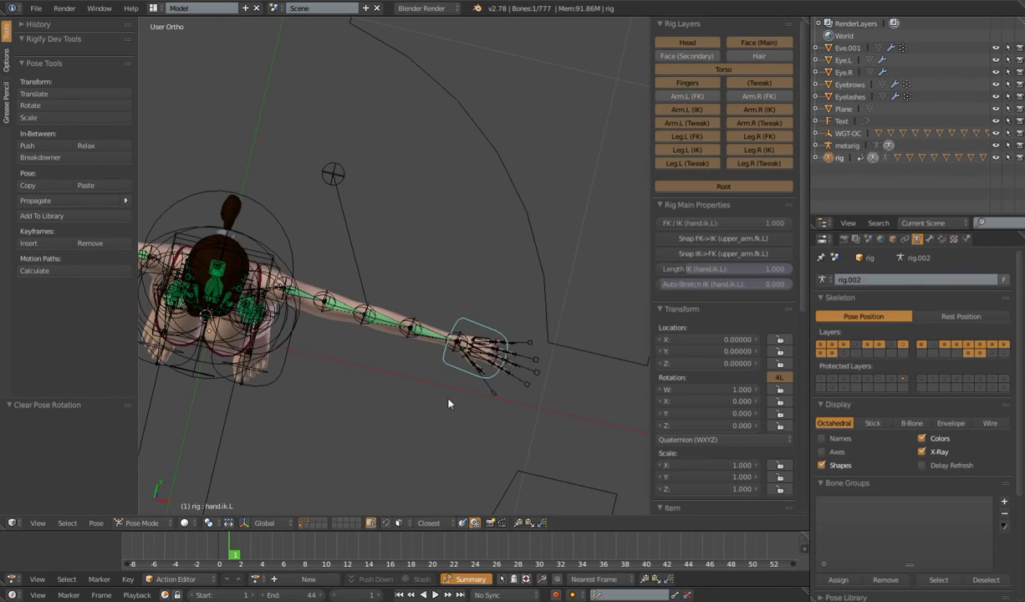
{"action": "key", "text": "KP_Home"}
{"action": "key", "text": "g"}
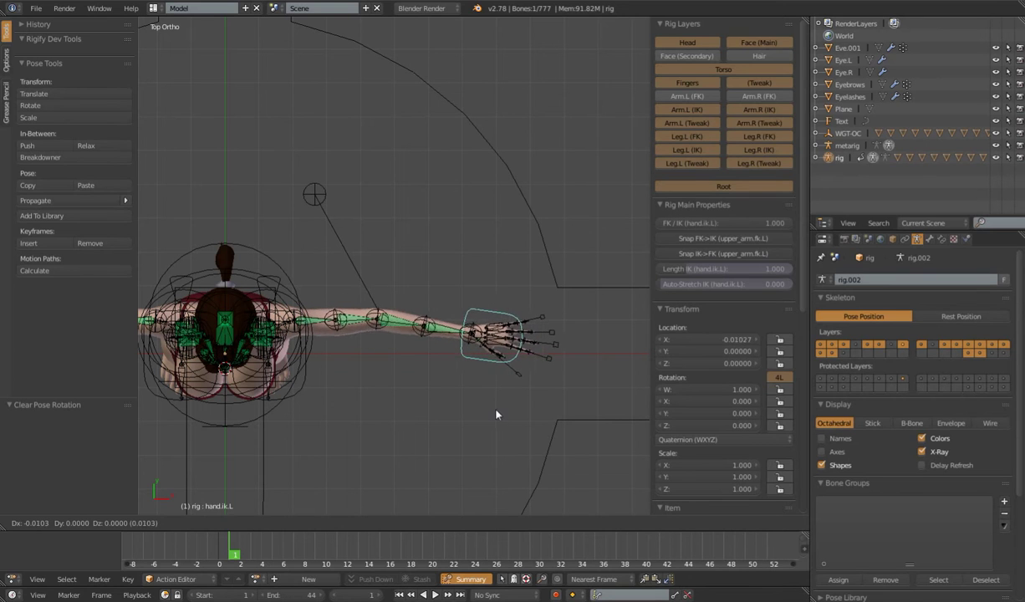
{"action": "left_click", "coordinate": [479, 410]}
{"action": "key", "text": "KP_1"}
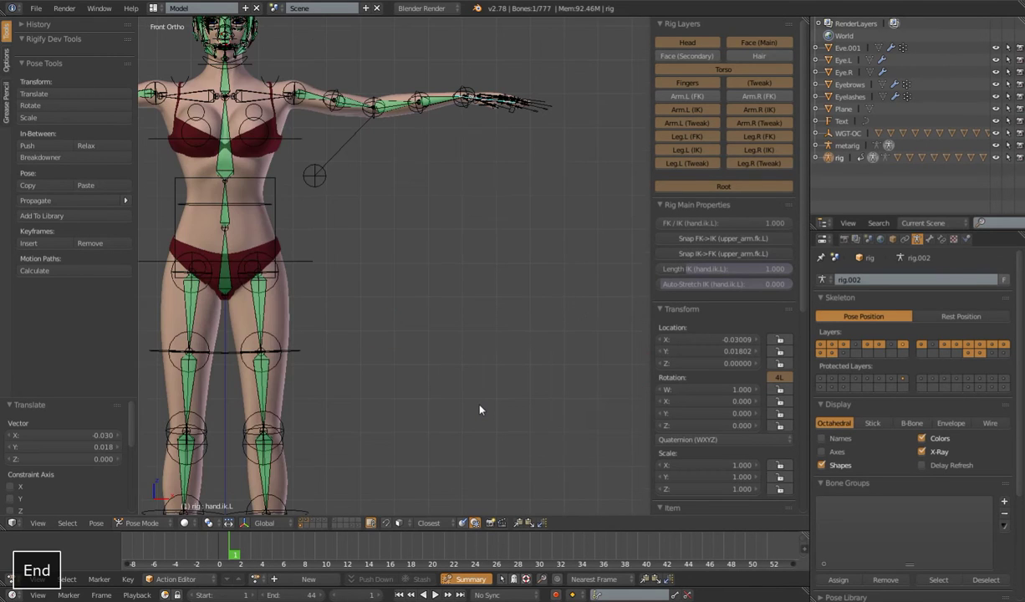
Select all of the character rig's bones and clear their location and scale.
{"action": "key", "text": "a"}
{"action": "key", "text": "a"}
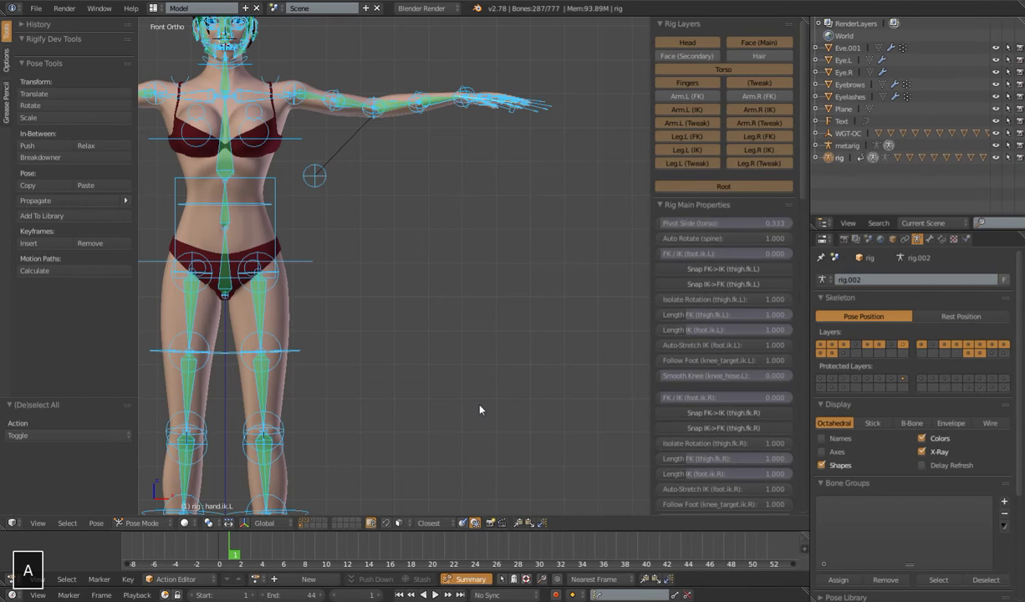
{"action": "key", "text": "alt+g"}
{"action": "key", "text": "alt+s"}
Select the left hand's IK control and move it about -0.013 in X and 0.014 in Y in the top view.
{"action": "middle_click_drag", "start_coordinate": [510, 173], "coordinate": [487, 316]}
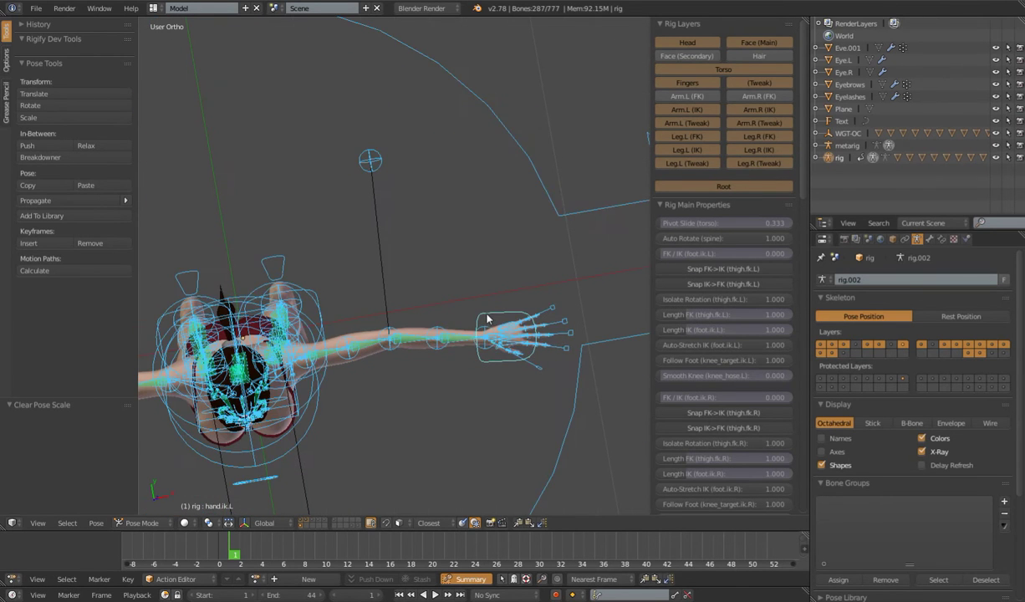
{"action": "right_click", "coordinate": [489, 320]}
{"action": "key", "text": "KP_1"}
{"action": "key", "text": "KP_7"}
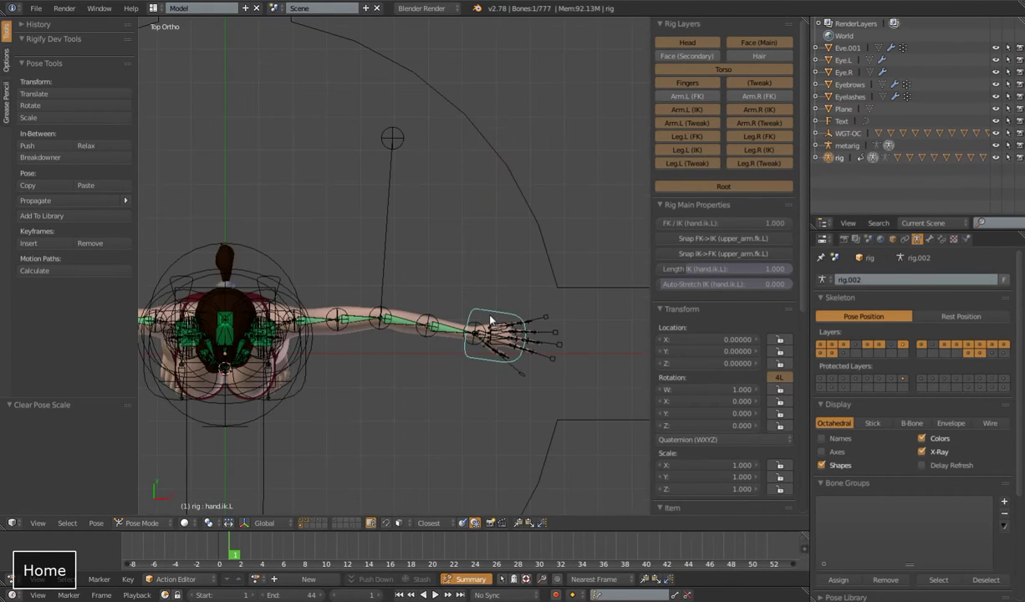
{"action": "key", "text": "g"}
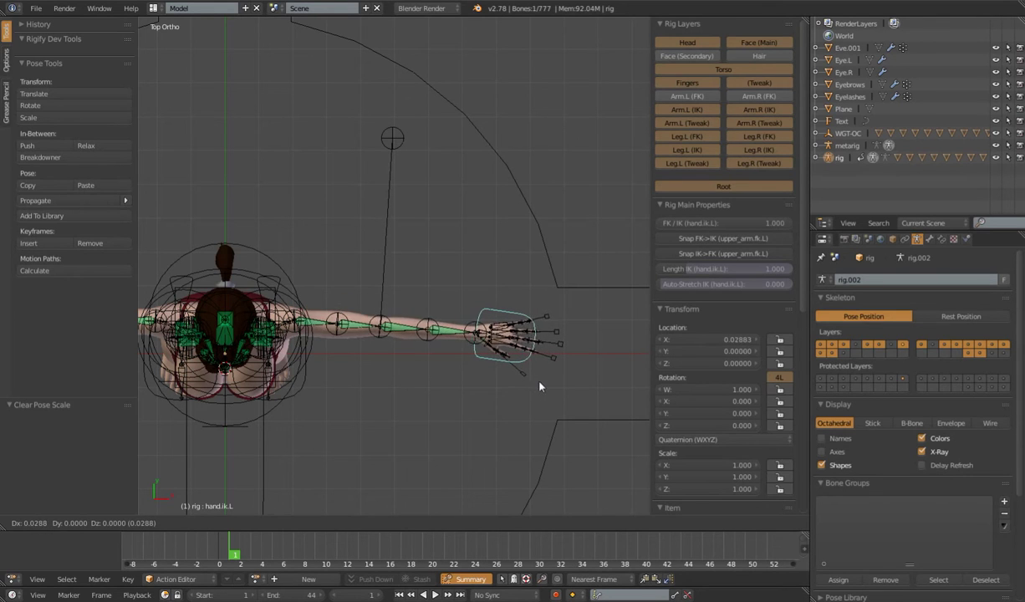
{"action": "left_click", "coordinate": [514, 379]}
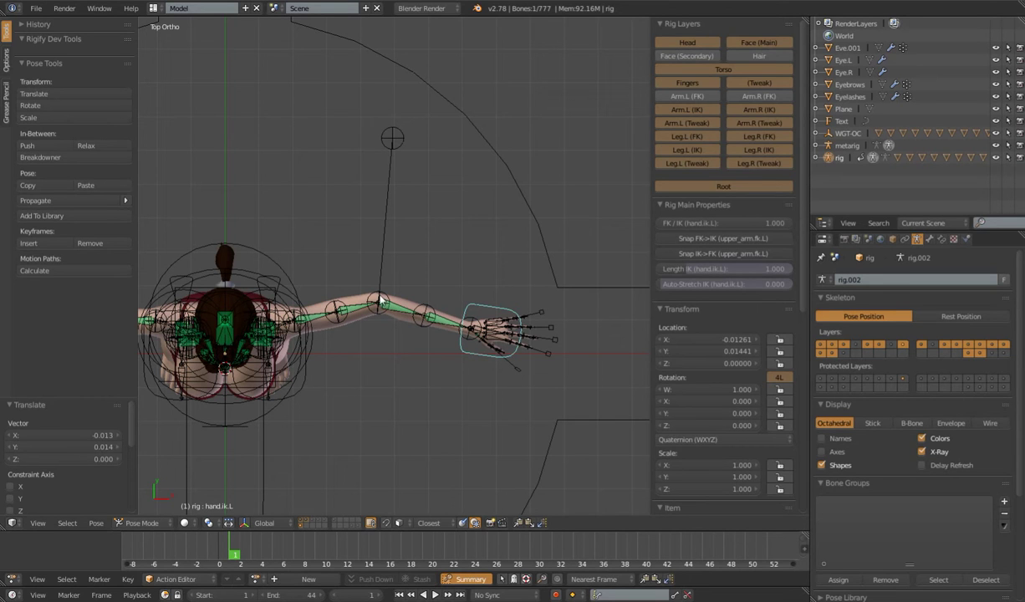
Keep shifting the left hand's IK control to flex and straighten the elbow, leaving it at location about -0.004, 0.013, 0.
{"action": "key", "text": "g"}
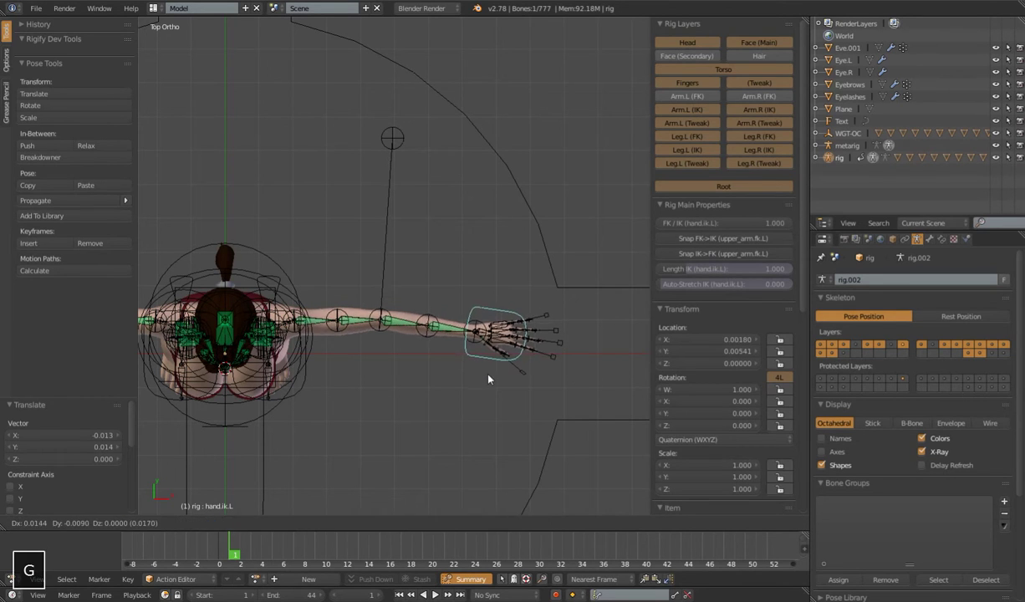
{"action": "left_click", "coordinate": [484, 378]}
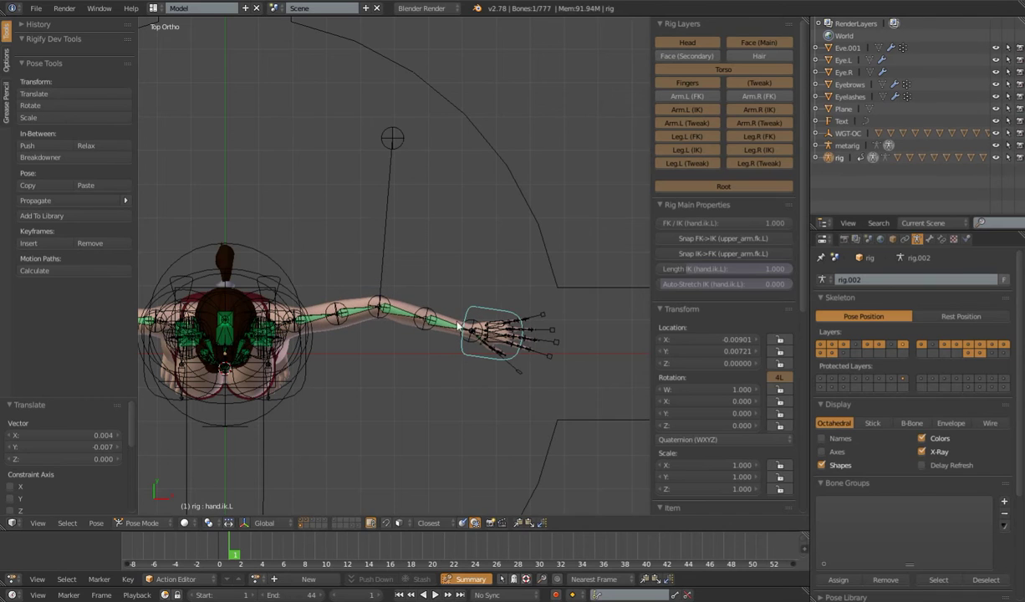
{"action": "key", "text": "g"}
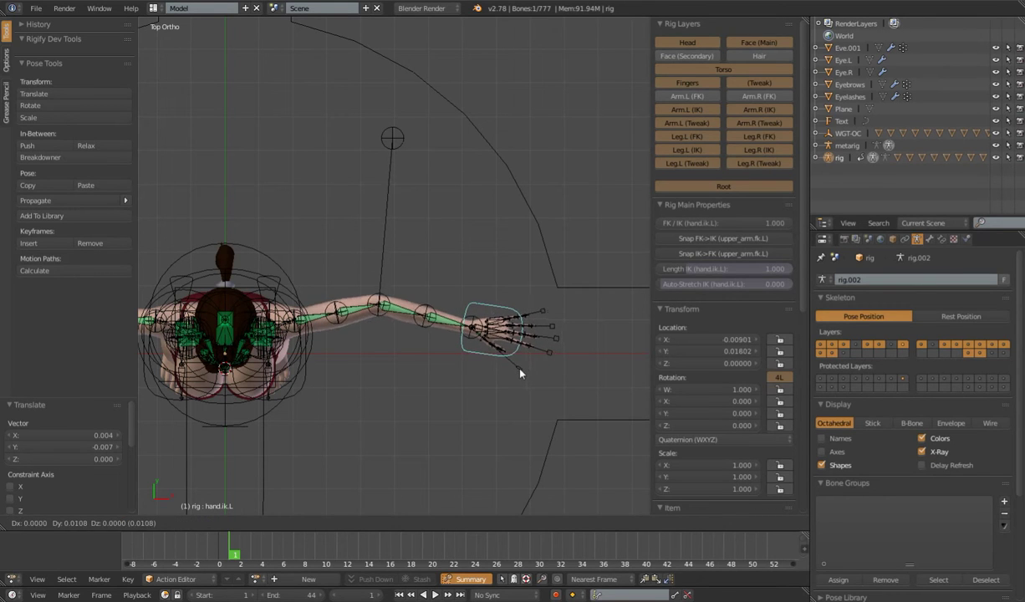
{"action": "left_click", "coordinate": [533, 373]}
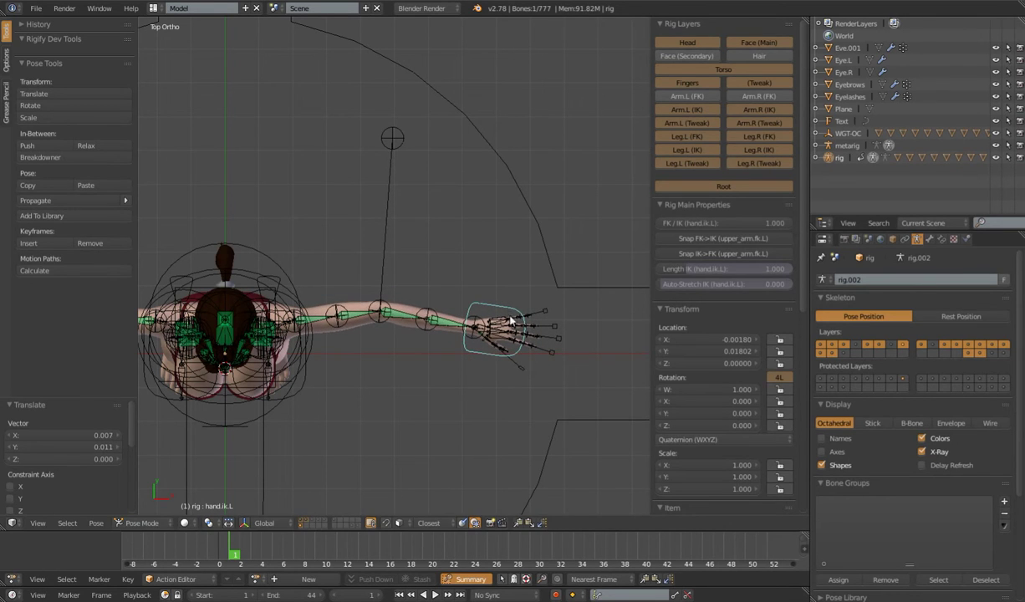
{"action": "key", "text": "g"}
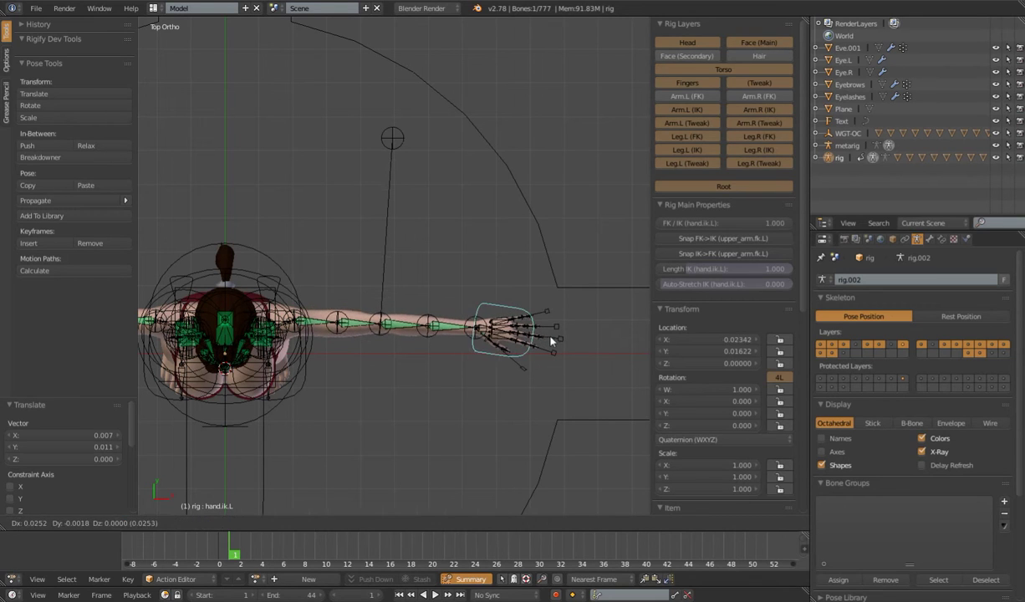
{"action": "left_click", "coordinate": [445, 322]}
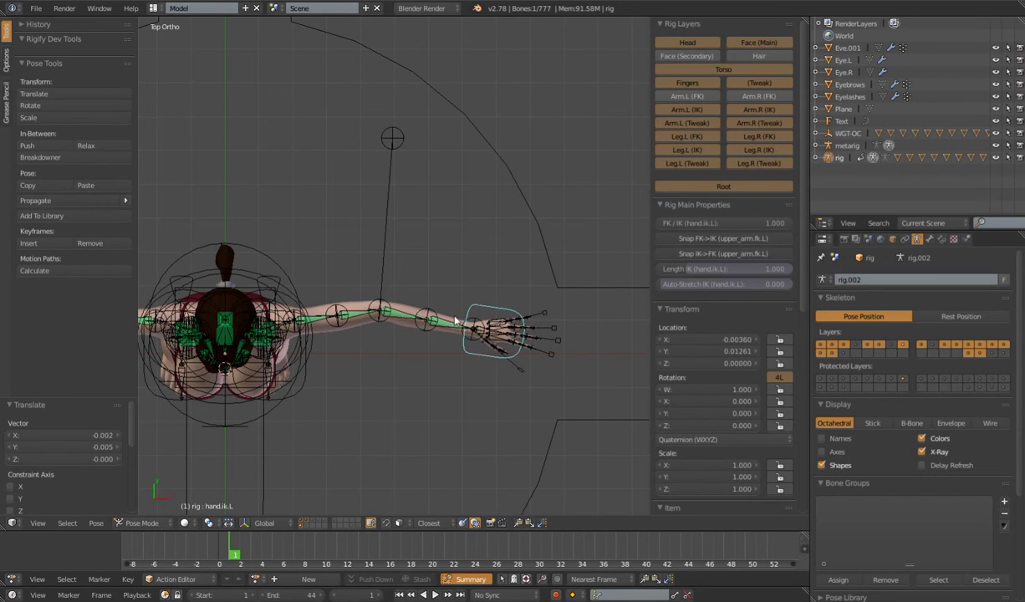
Select the left elbow's hose control and move it to location about 0.000, -0.026, -0.010 to flatten the elbow's bend.
{"action": "left_click", "coordinate": [381, 311]}
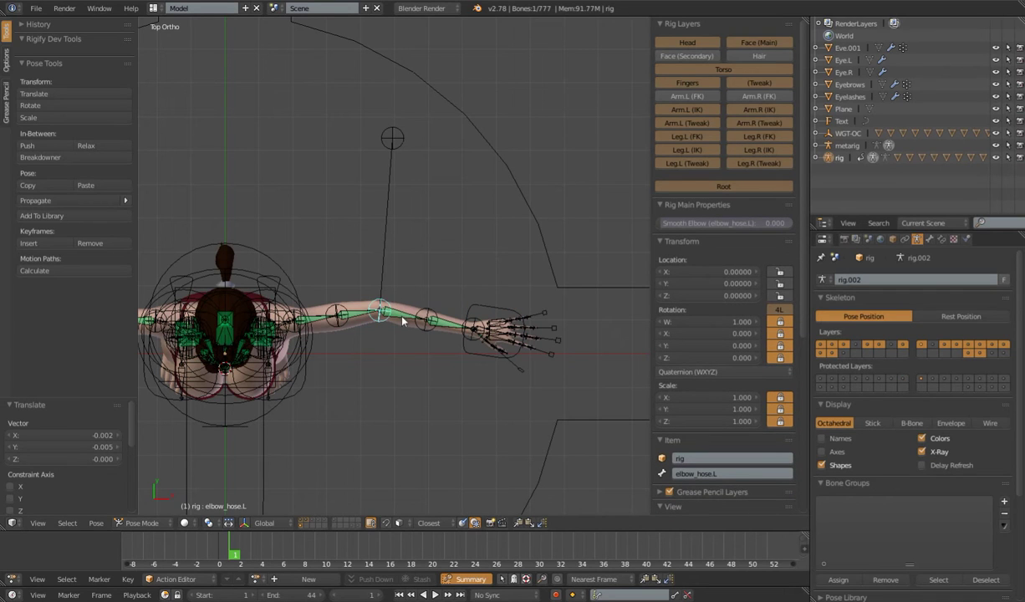
{"action": "key", "text": "g"}
{"action": "right_click", "coordinate": [357, 305]}
{"action": "key", "text": "g"}
{"action": "right_click", "coordinate": [410, 349]}
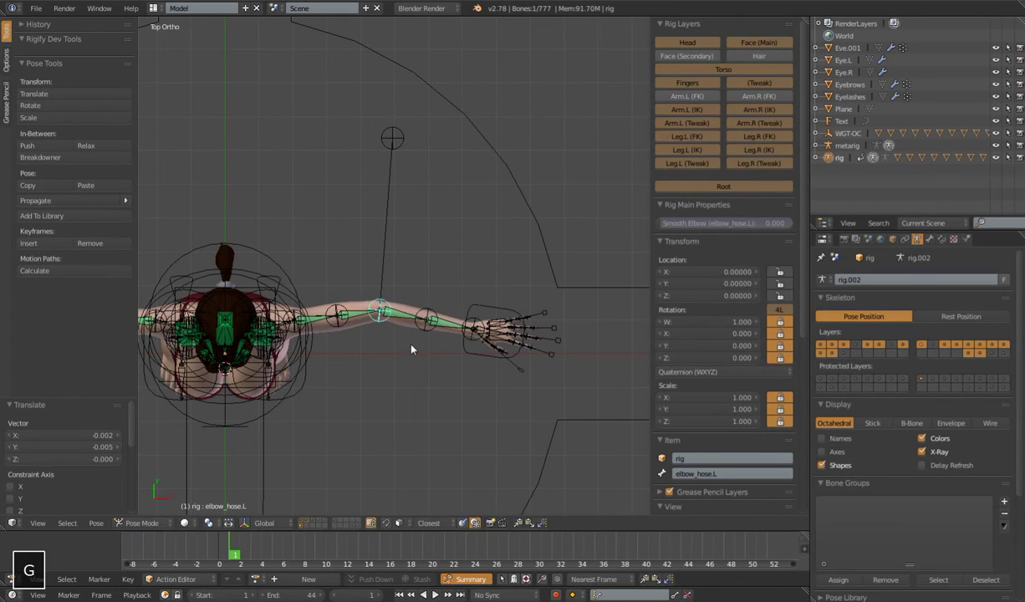
{"action": "key", "text": "g"}
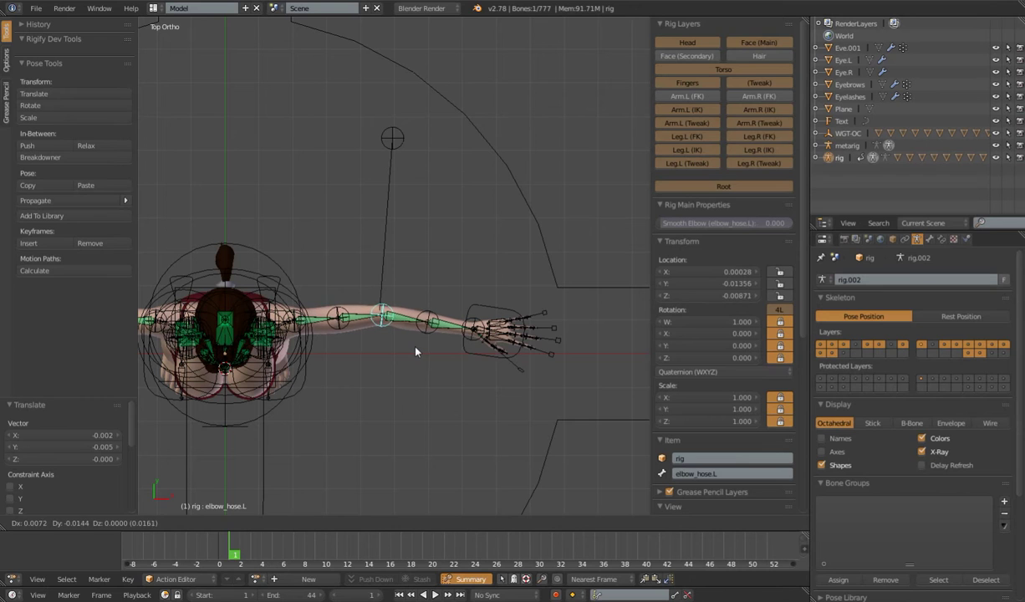
{"action": "left_click", "coordinate": [417, 339]}
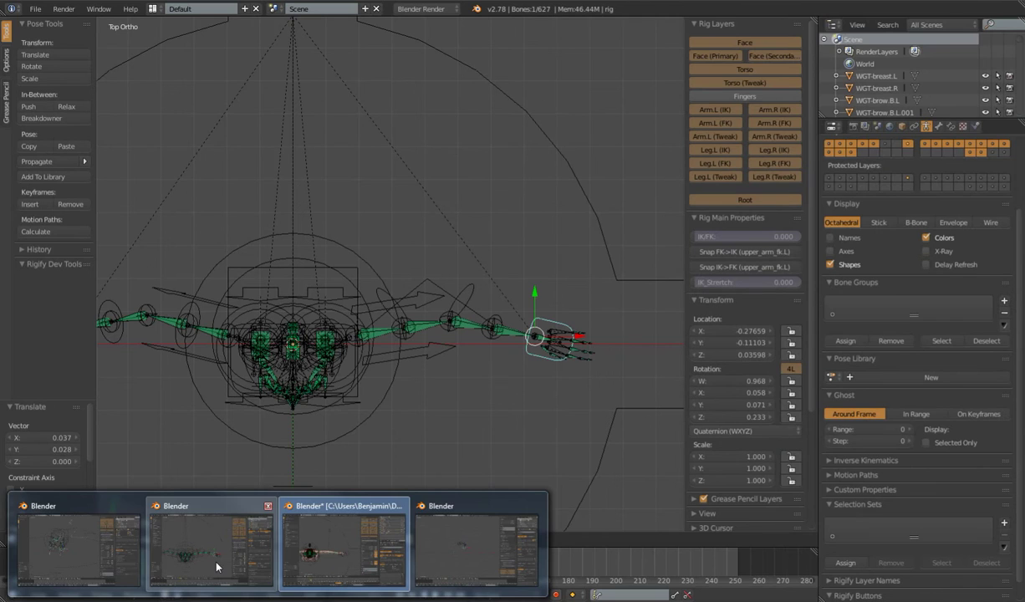
Switch to the plain Rigify rig's window, move the left hand's IK control about -0.030, 0.004 in X and Y, and view the bent elbow.
{"action": "left_click", "coordinate": [207, 538]}
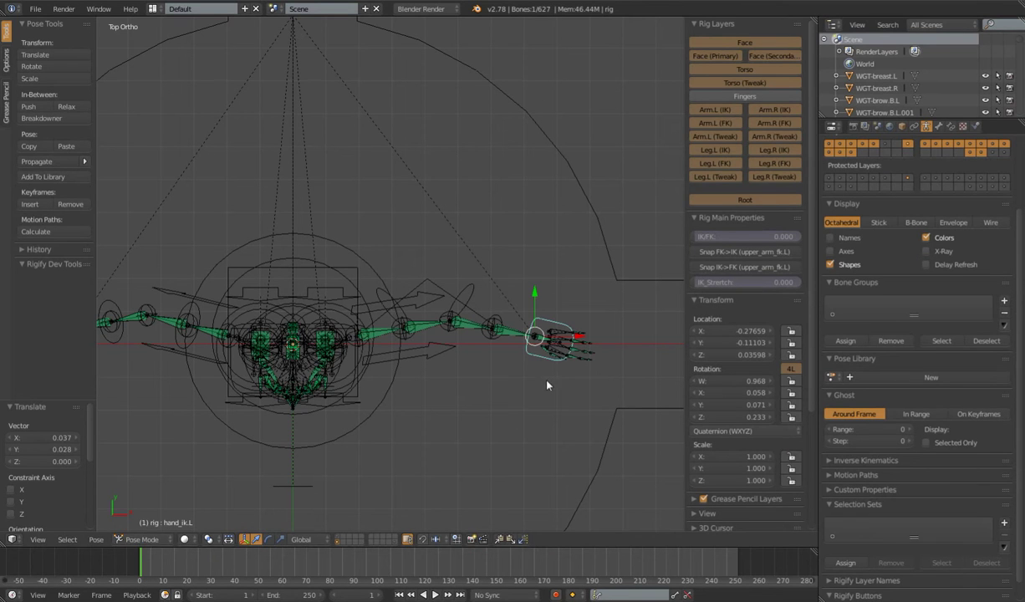
{"action": "key", "text": "g"}
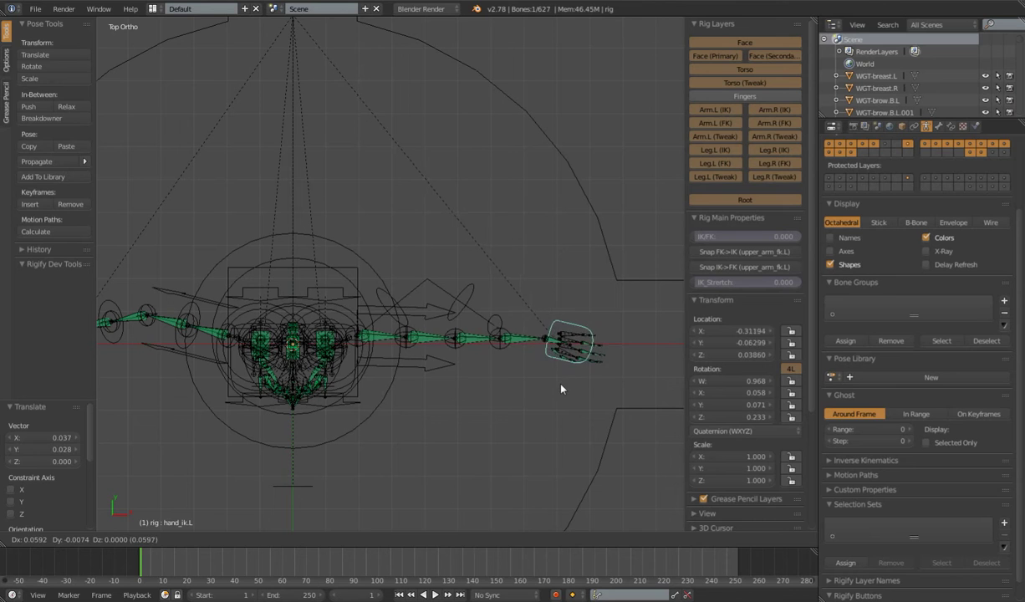
{"action": "left_click", "coordinate": [540, 383]}
{"action": "scroll", "coordinate": [533, 382], "scroll_direction": "down", "scroll_amount": 3}
{"action": "middle_click_drag", "start_coordinate": [530, 382], "coordinate": [412, 344]}
{"action": "scroll", "coordinate": [418, 284], "scroll_direction": "up", "scroll_amount": 3}
{"action": "scroll", "coordinate": [412, 344], "scroll_direction": "up", "scroll_amount": 5}
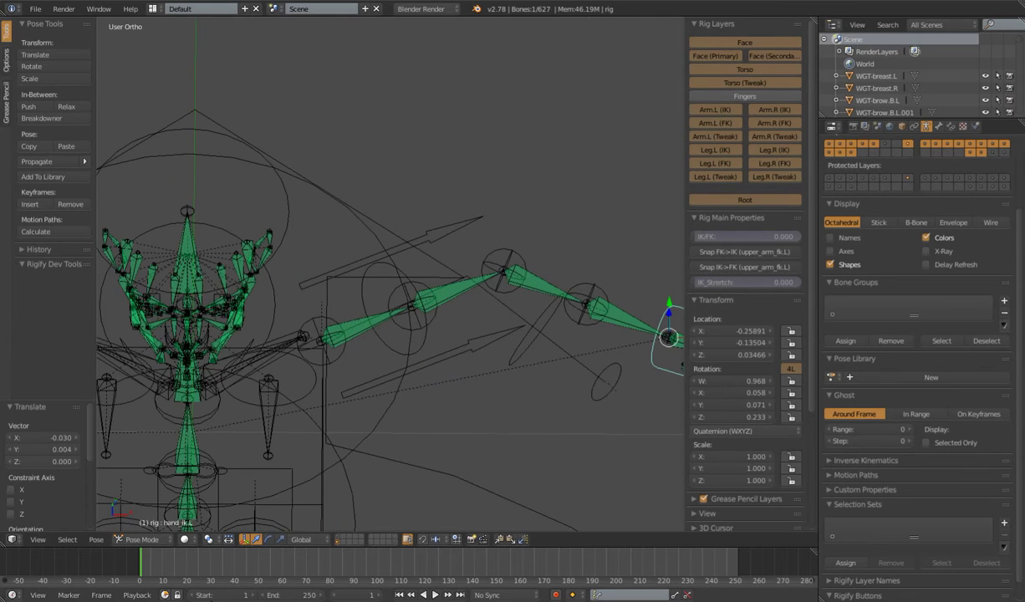
Switch to the character rig's window and clear the left elbow hose control's location, rotation and scale.
{"action": "mouse_move", "coordinate": [278, 600]}
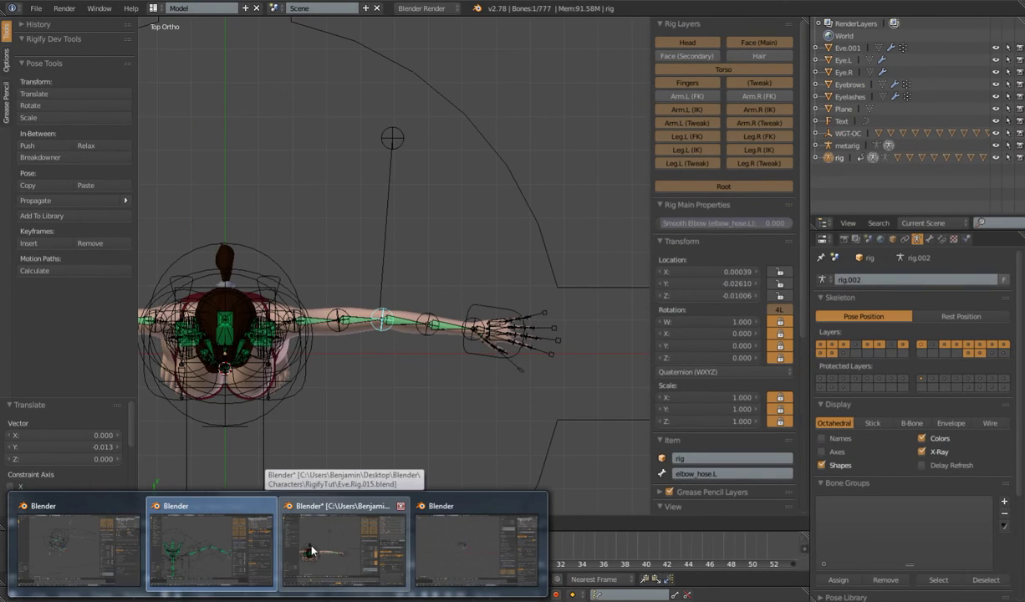
{"action": "left_click", "coordinate": [301, 528]}
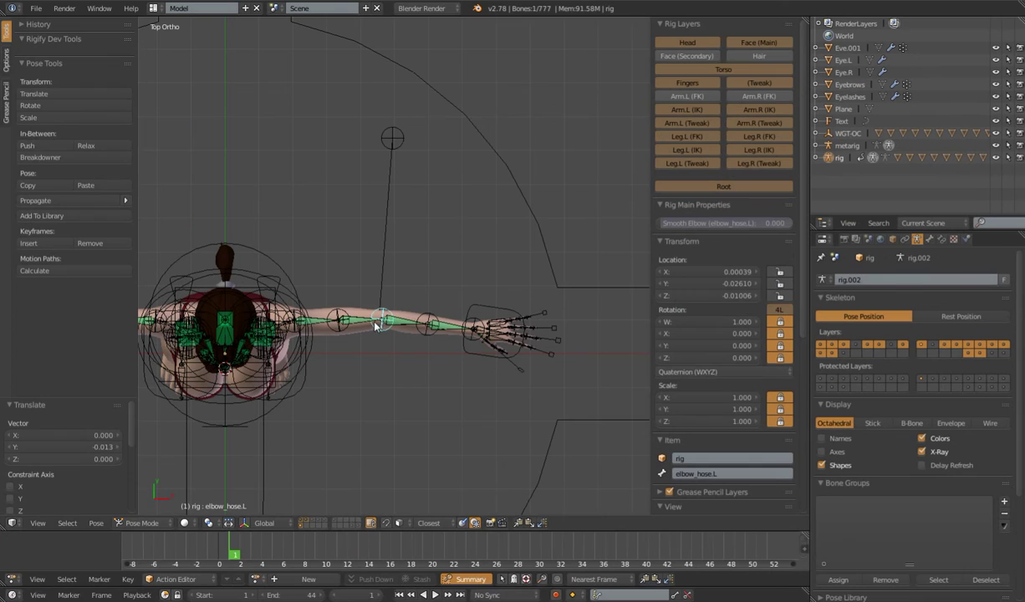
{"action": "key", "text": "g"}
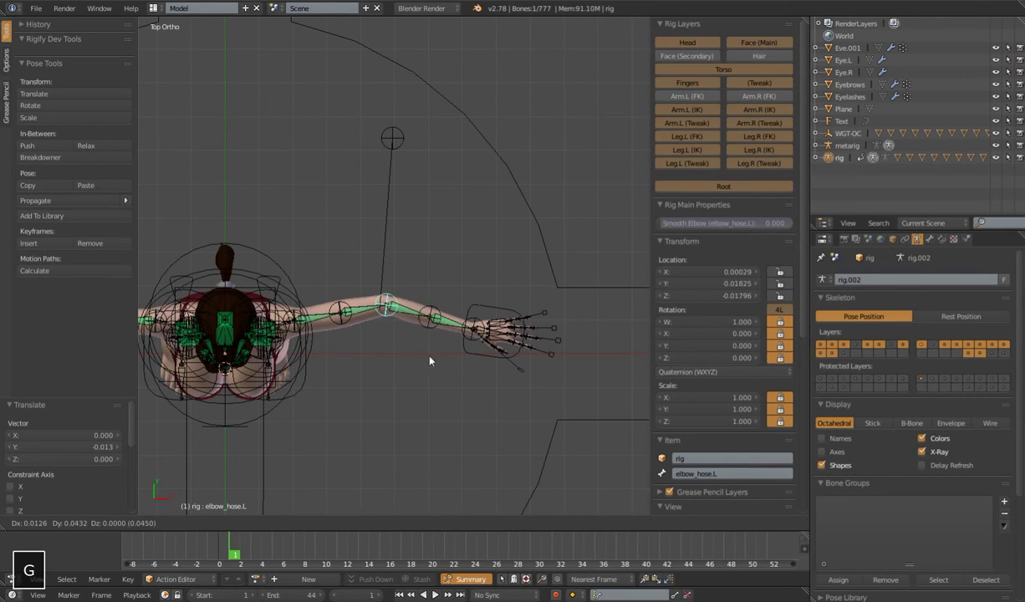
{"action": "right_click", "coordinate": [402, 321]}
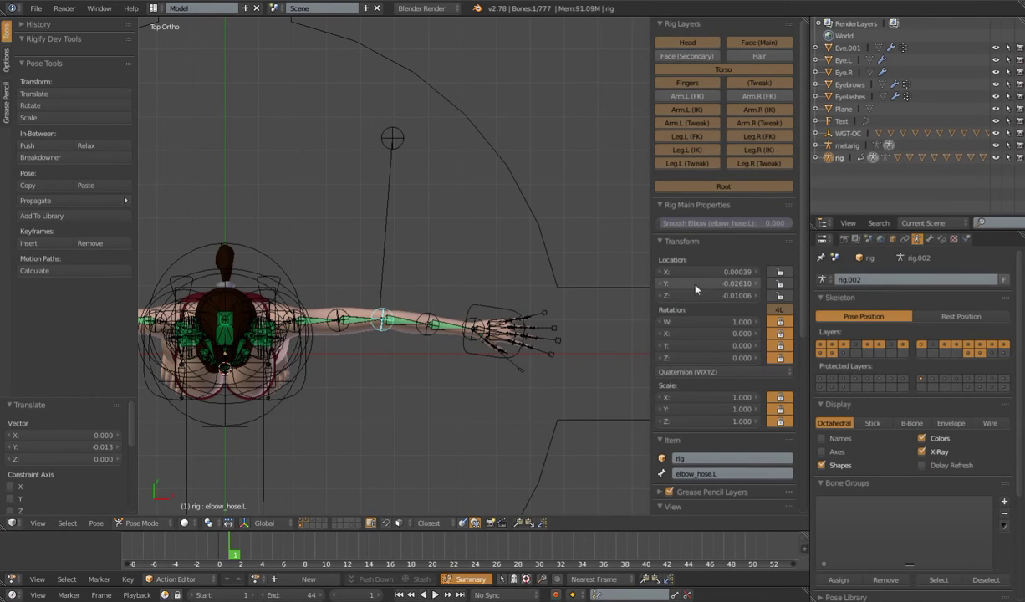
{"action": "key", "text": "g"}
{"action": "right_click", "coordinate": [442, 355]}
{"action": "key", "text": "alt+g"}
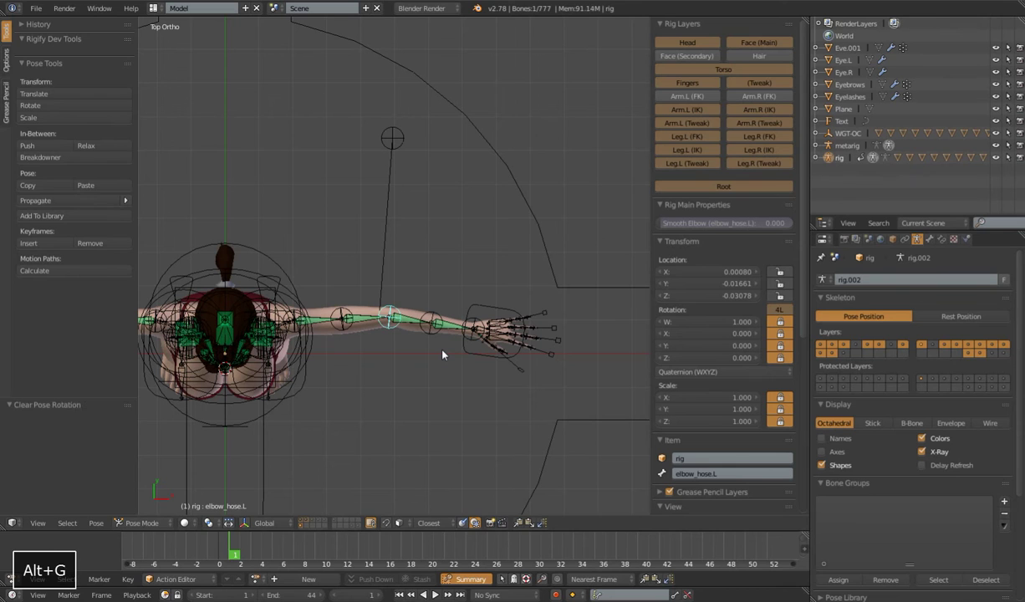
{"action": "key", "text": "alt+s"}
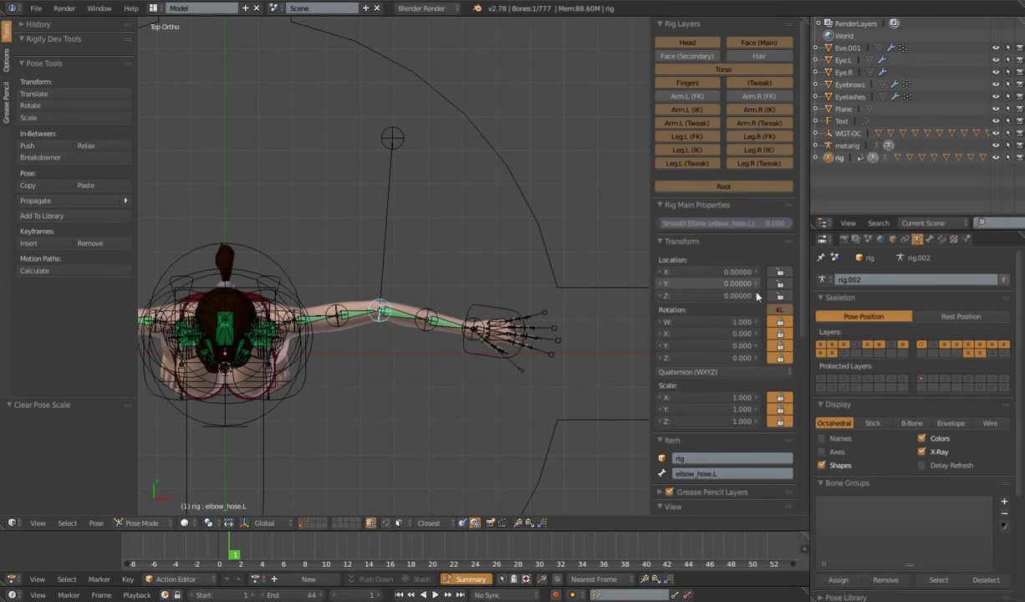
Try to rotate and scale the character rig's left elbow hose control.
{"action": "middle_click_drag", "start_coordinate": [425, 347], "coordinate": [464, 368]}
{"action": "scroll", "coordinate": [452, 359], "scroll_direction": "up", "scroll_amount": 3}
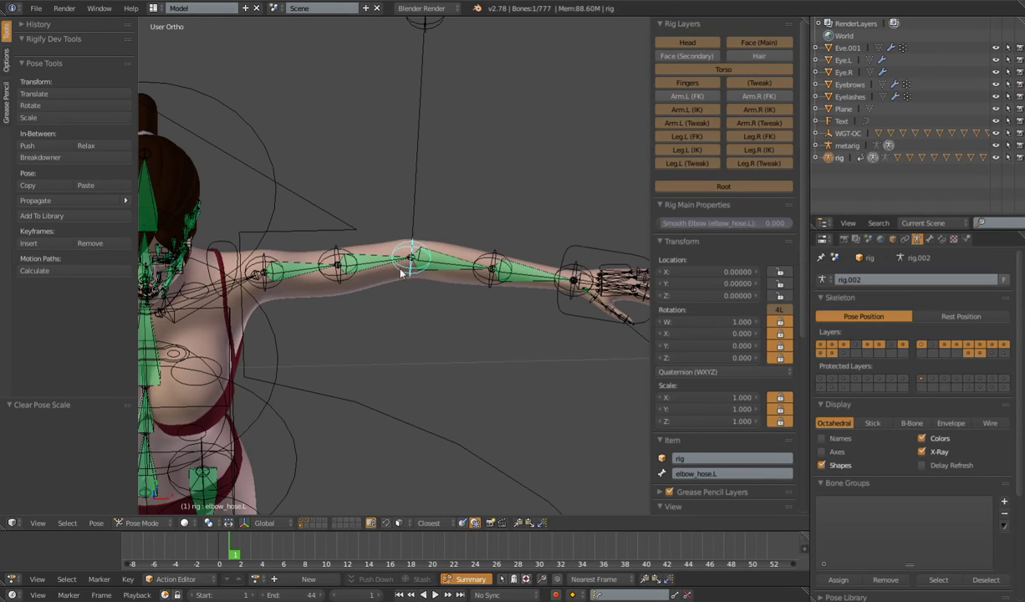
{"action": "scroll", "coordinate": [447, 314], "scroll_direction": "down", "scroll_amount": 4}
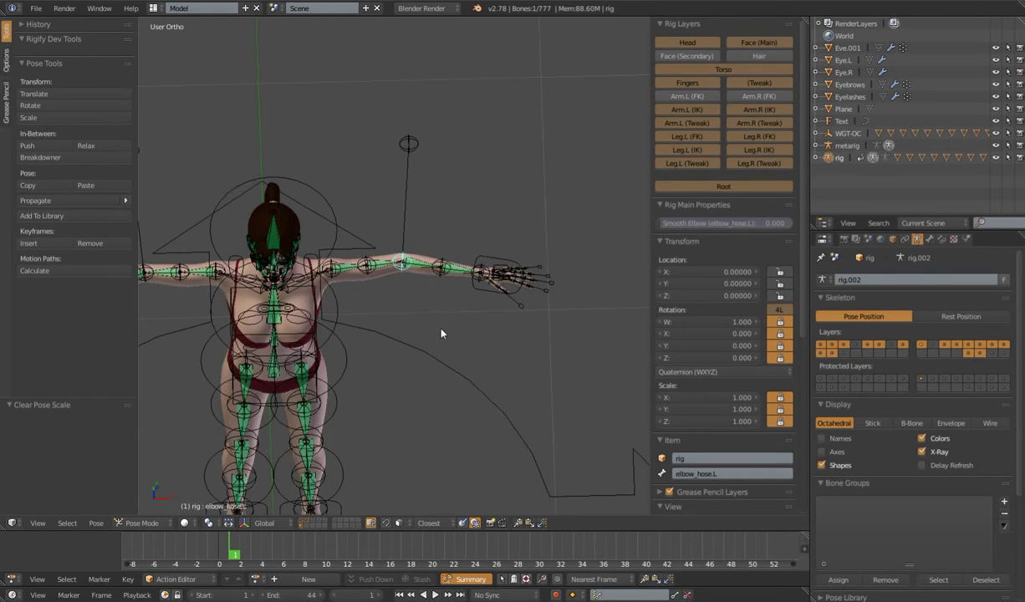
{"action": "middle_click_drag", "start_coordinate": [441, 327], "coordinate": [434, 355]}
{"action": "scroll", "coordinate": [418, 365], "scroll_direction": "up", "scroll_amount": 4}
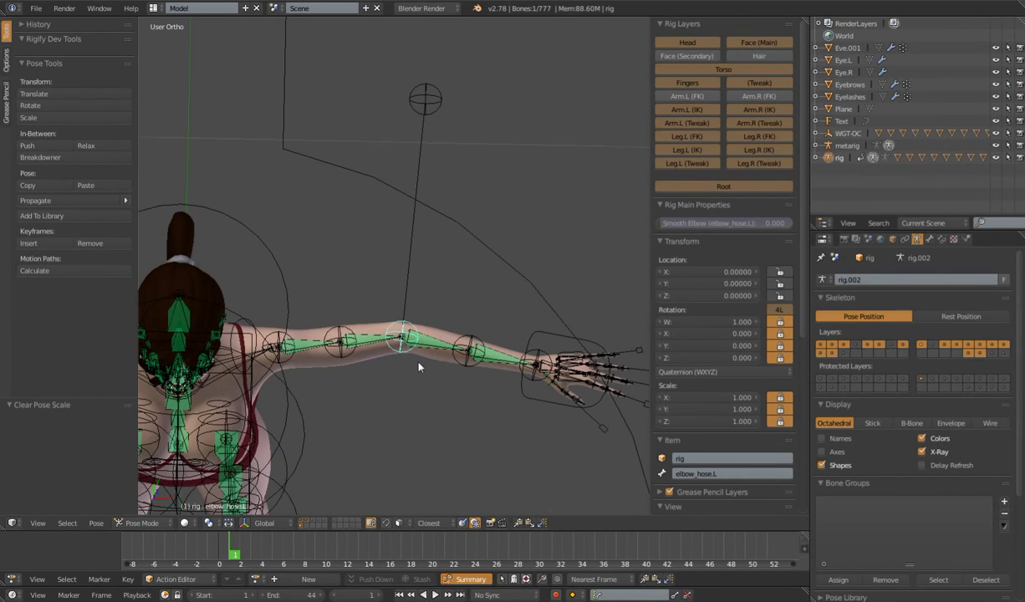
{"action": "key", "text": "r"}
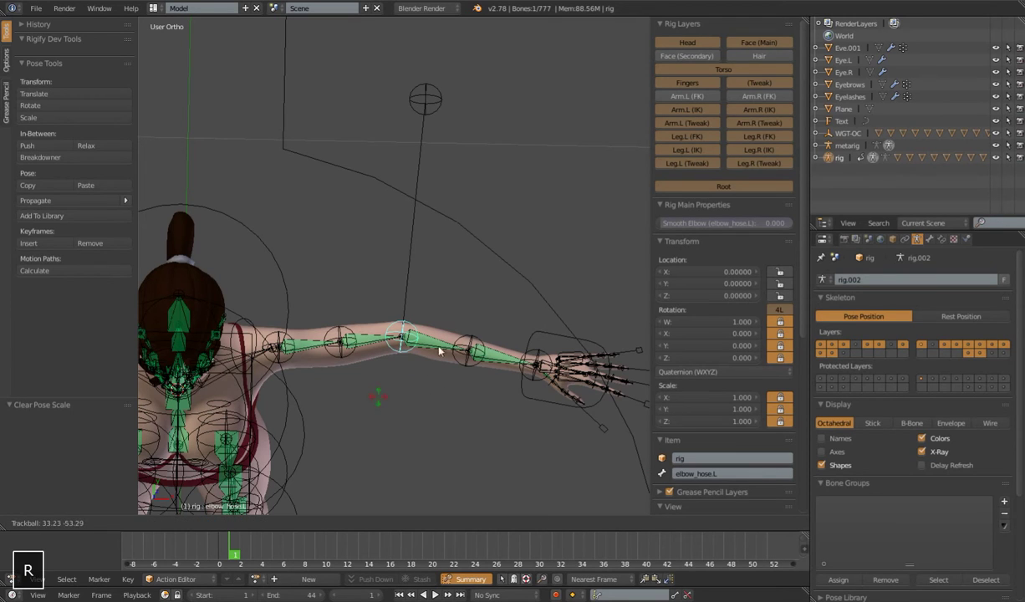
{"action": "right_click", "coordinate": [419, 399]}
{"action": "key", "text": "s"}
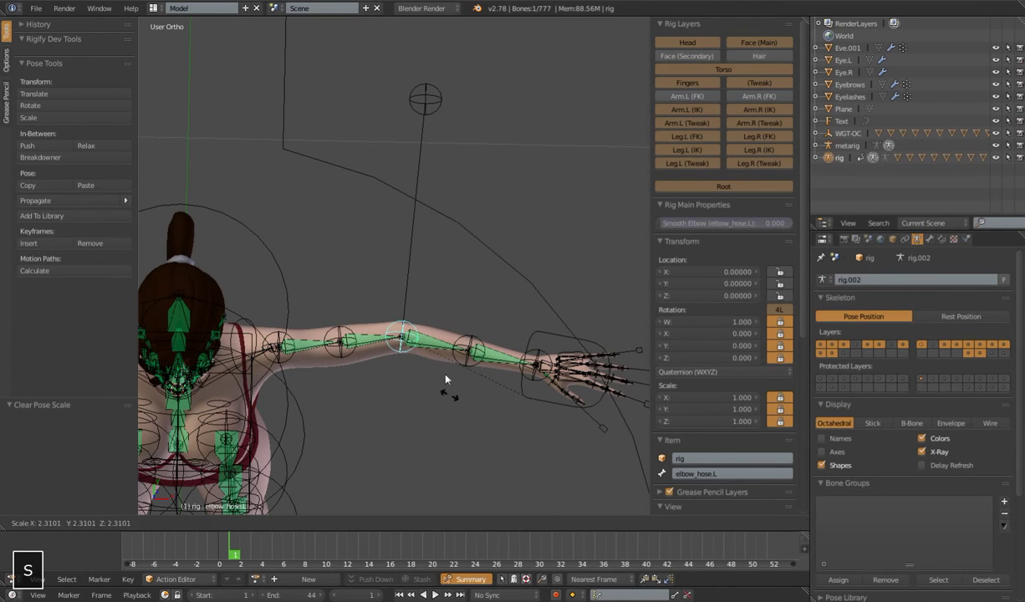
{"action": "right_click", "coordinate": [422, 399]}
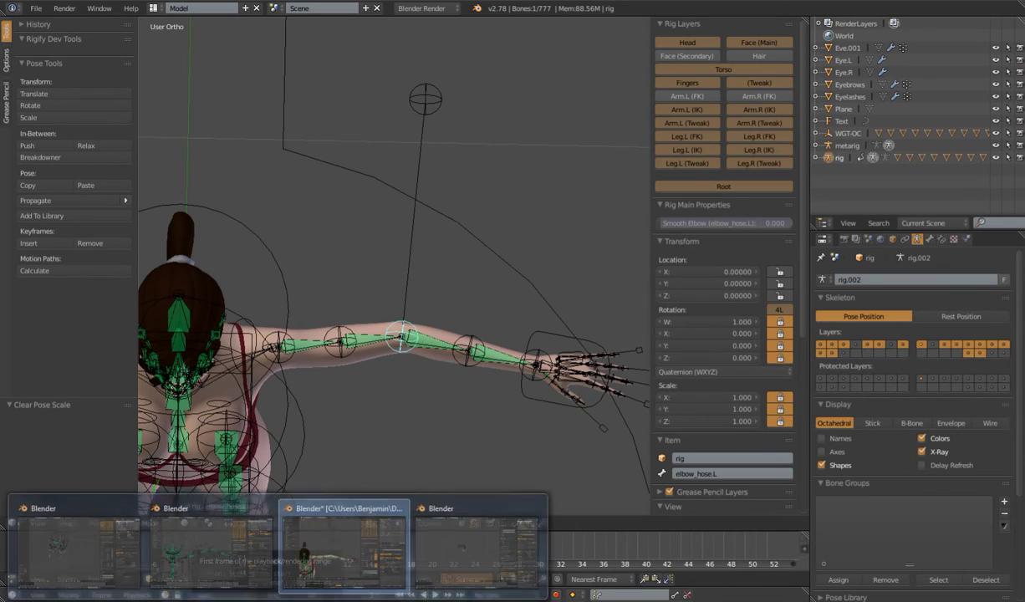
Switch to the plain Rigify rig's window and clear the location, rotation and scale of all its bones.
{"action": "left_click", "coordinate": [199, 548]}
{"action": "right_click", "coordinate": [497, 261]}
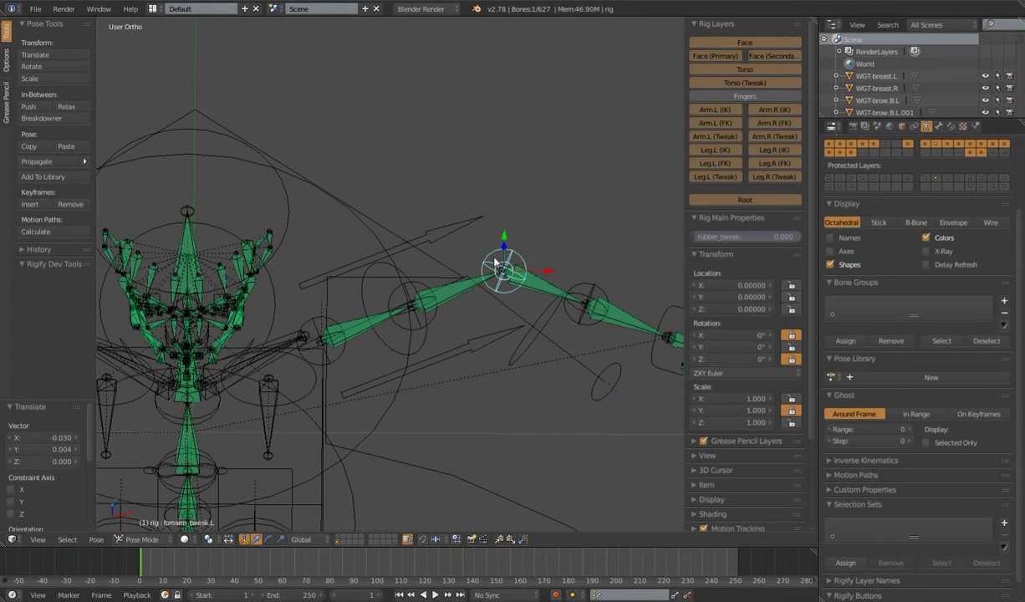
{"action": "scroll", "coordinate": [494, 258], "scroll_direction": "down", "scroll_amount": 4}
{"action": "middle_click_drag", "start_coordinate": [487, 332], "coordinate": [491, 313]}
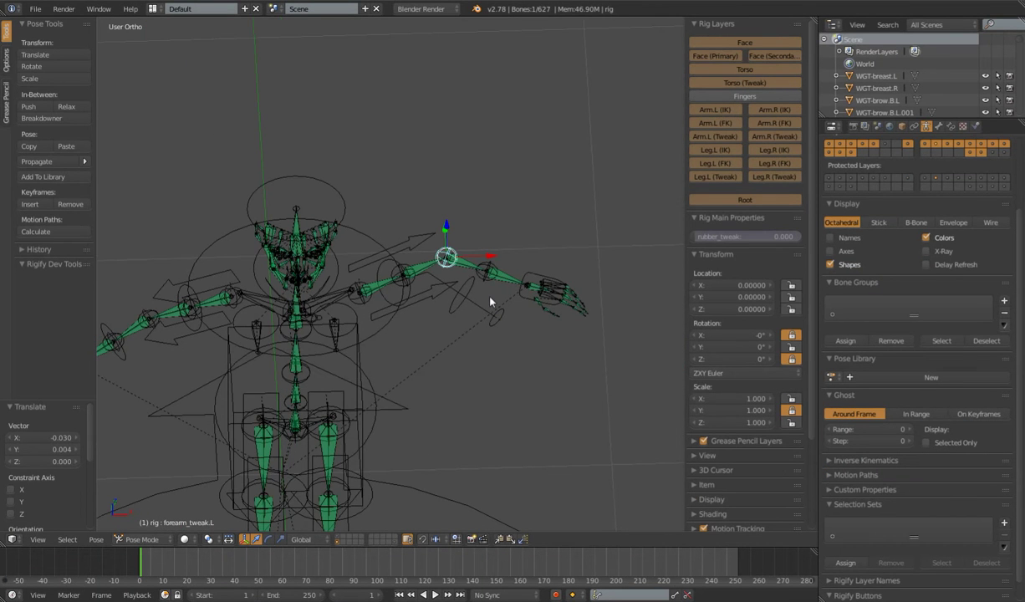
{"action": "key", "text": "alt+r"}
{"action": "key", "text": "alt+s"}
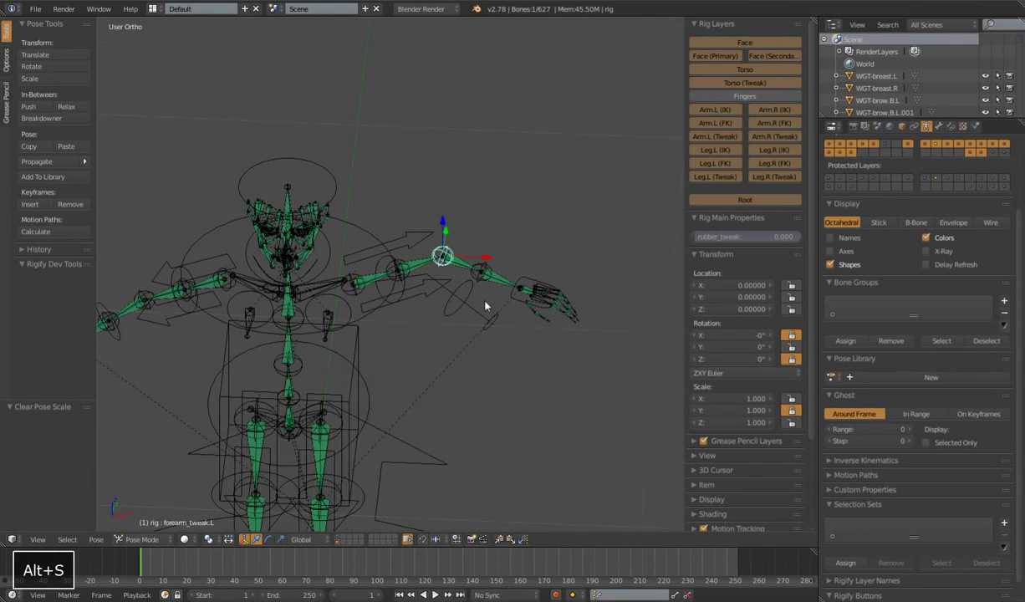
{"action": "key", "text": "a"}
{"action": "key", "text": "alt+r"}
{"action": "key", "text": "alt+s"}
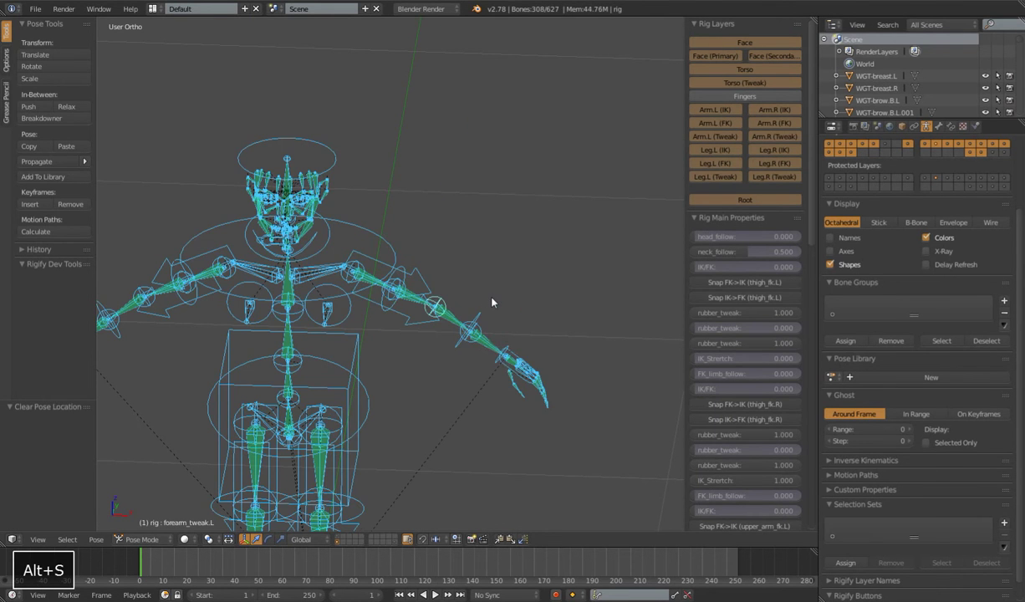
Select the left elbow's tweak control, forearm_tweak.L, and try a trackball rotation on it.
{"action": "scroll", "coordinate": [508, 313], "scroll_direction": "up", "scroll_amount": 3}
{"action": "middle_click_drag", "start_coordinate": [540, 352], "coordinate": [485, 305], "text": "shift"}
{"action": "scroll", "coordinate": [482, 306], "scroll_direction": "up", "scroll_amount": 4}
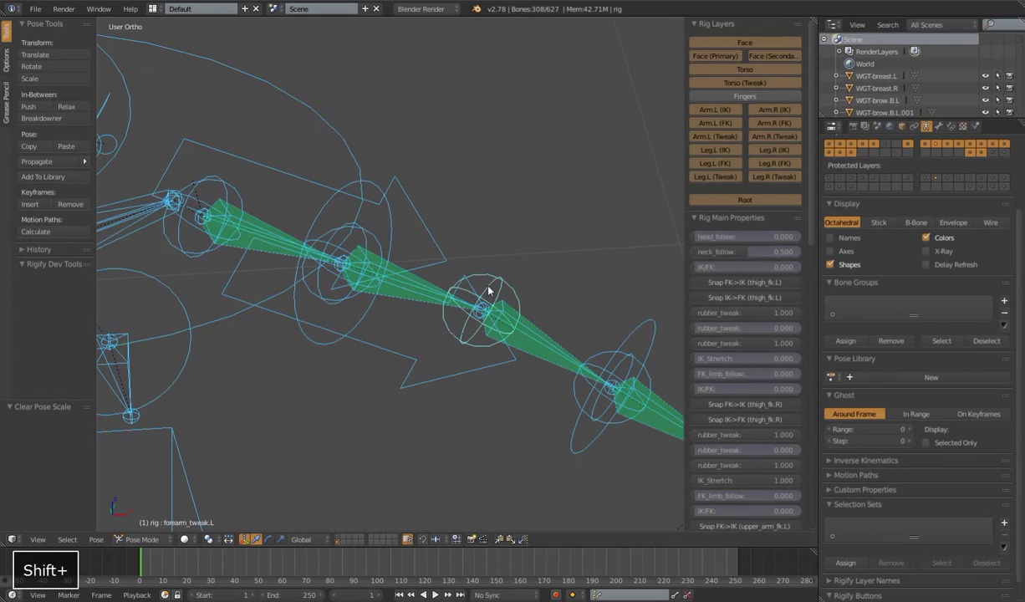
{"action": "right_click", "coordinate": [487, 289]}
{"action": "key", "text": "r"}
{"action": "key", "text": "r"}
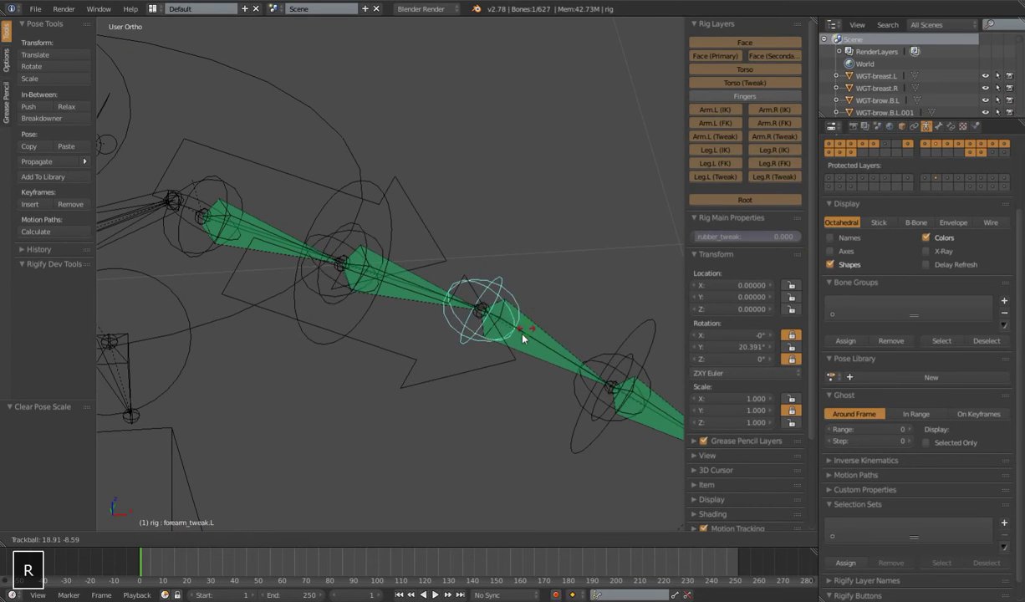
{"action": "right_click", "coordinate": [532, 336]}
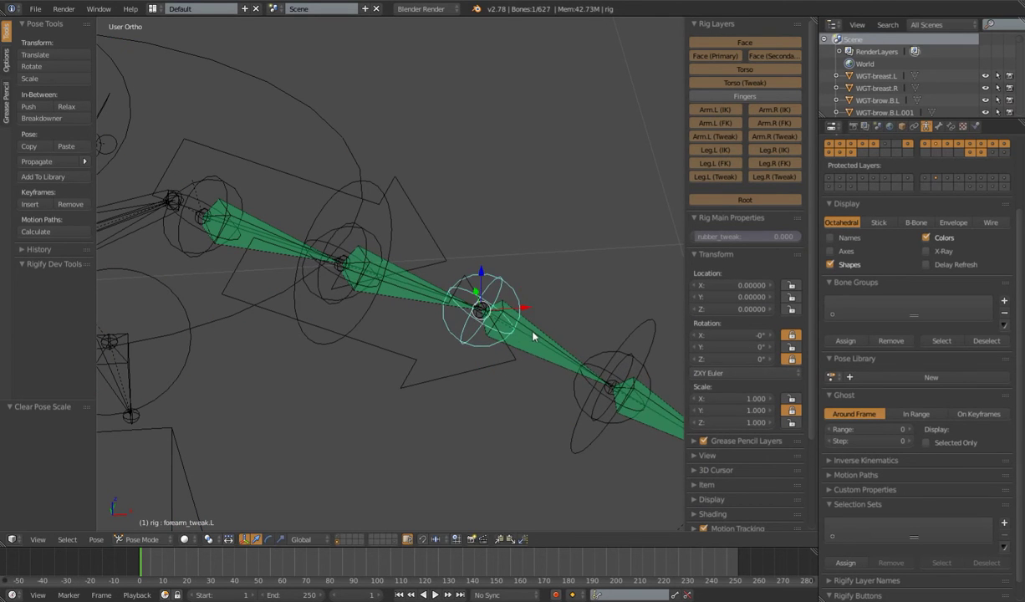
Select the left arm's forearm and upper arm deform bones one after another to examine the limb's segments.
{"action": "right_click", "coordinate": [531, 337]}
{"action": "scroll", "coordinate": [582, 405], "scroll_direction": "down", "scroll_amount": 4}
{"action": "right_click", "coordinate": [531, 340]}
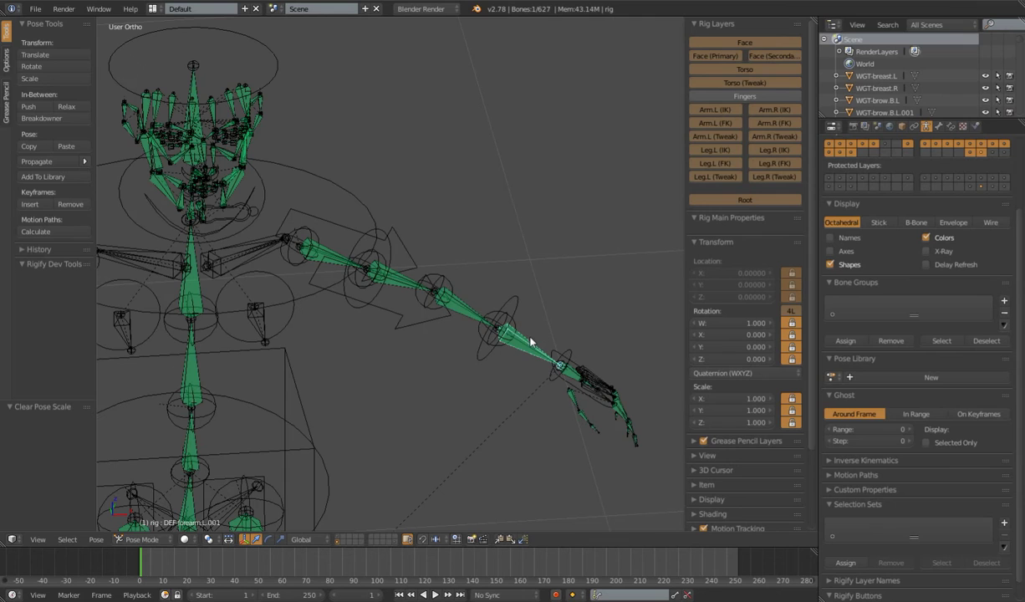
{"action": "right_click", "coordinate": [475, 310]}
{"action": "right_click", "coordinate": [415, 285]}
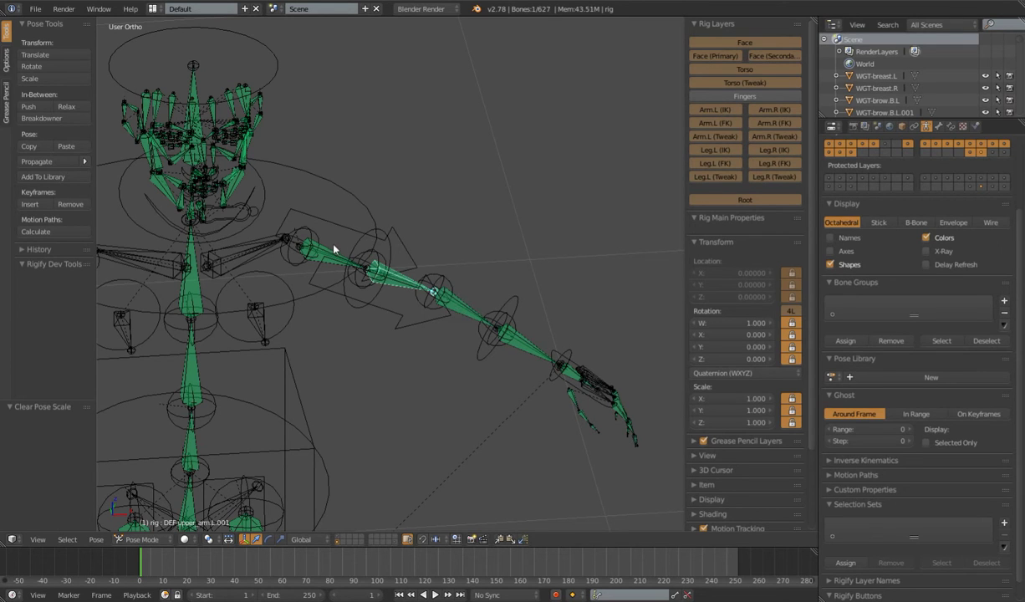
{"action": "right_click", "coordinate": [334, 246]}
{"action": "right_click", "coordinate": [443, 281]}
{"action": "right_click", "coordinate": [369, 253]}
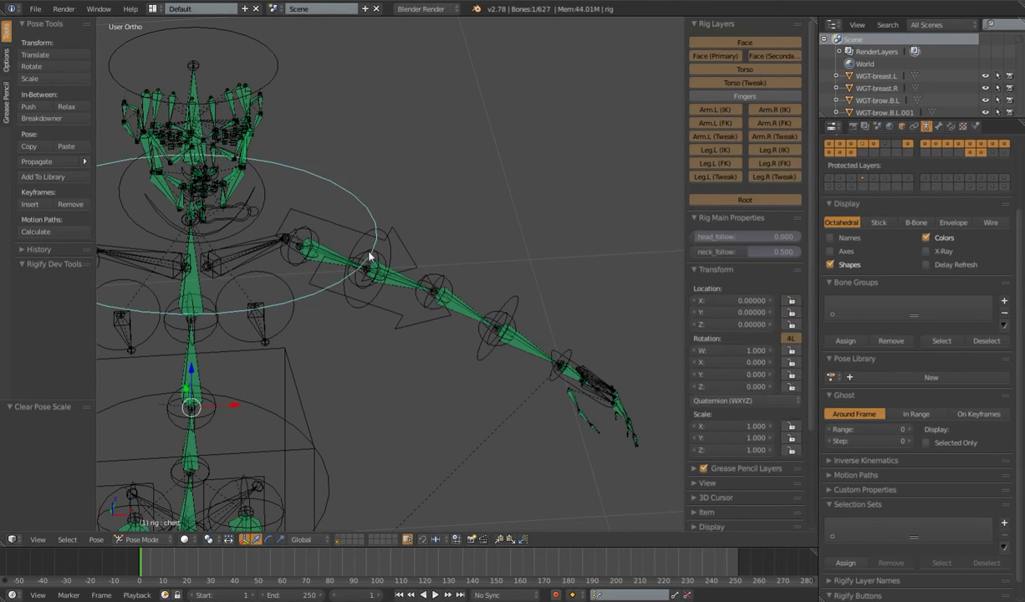
Select the mid upper arm's tweak control, upper_arm_tweak.L.001, and try trackball and plain rotations on it.
{"action": "right_click", "coordinate": [370, 256]}
{"action": "key", "text": "r"}
{"action": "key", "text": "r"}
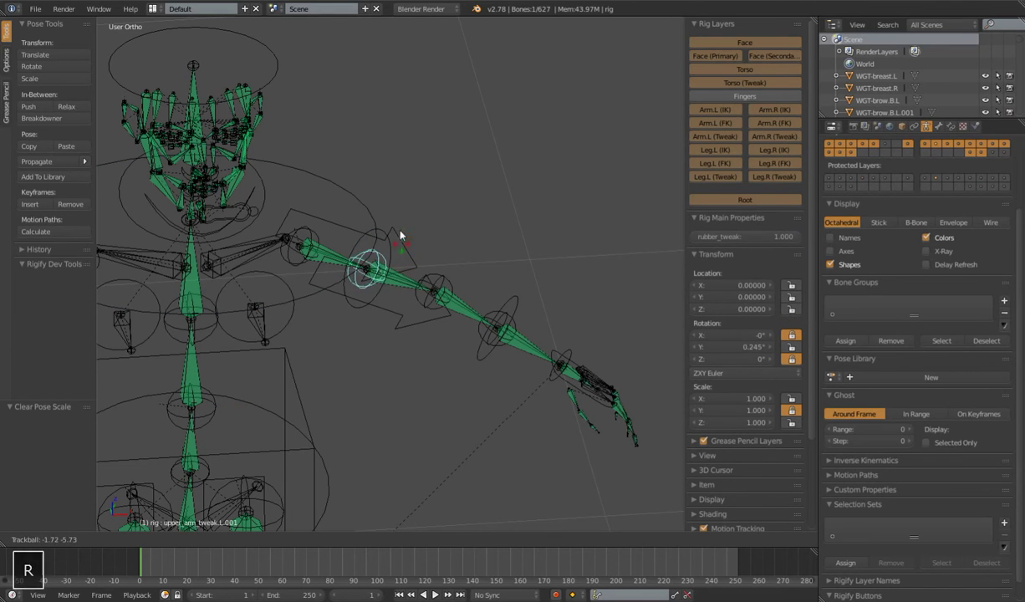
{"action": "key", "text": "Escape"}
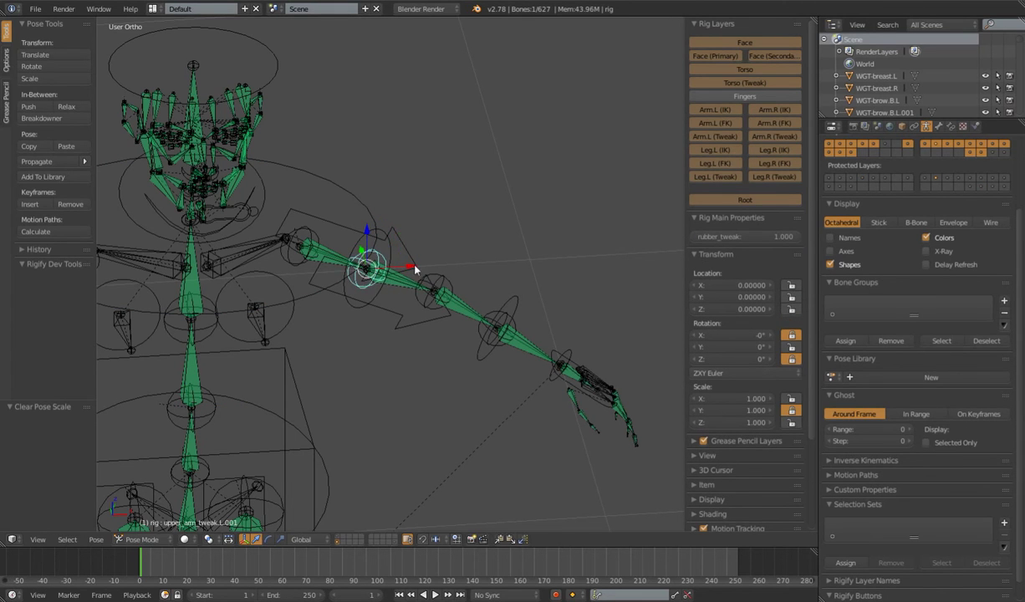
{"action": "middle_click_drag", "start_coordinate": [414, 267], "coordinate": [409, 310]}
{"action": "scroll", "coordinate": [410, 312], "scroll_direction": "up", "scroll_amount": 2}
{"action": "key", "text": "r"}
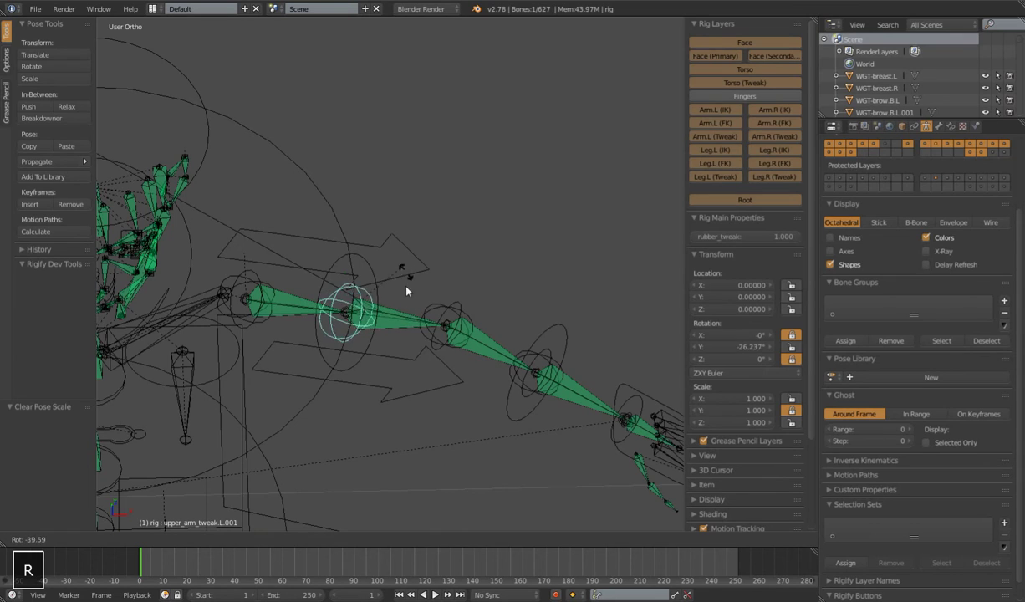
{"action": "key", "text": "Escape"}
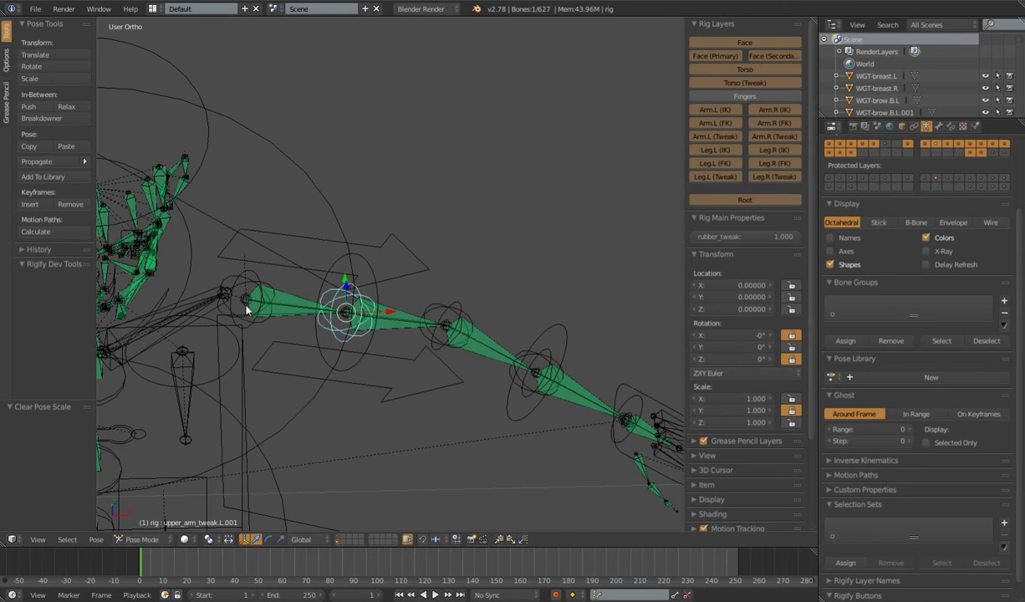
Select the left upper arm's two deform bones in turn and inspect how the arm is divided.
{"action": "right_click", "coordinate": [290, 293]}
{"action": "right_click", "coordinate": [402, 310]}
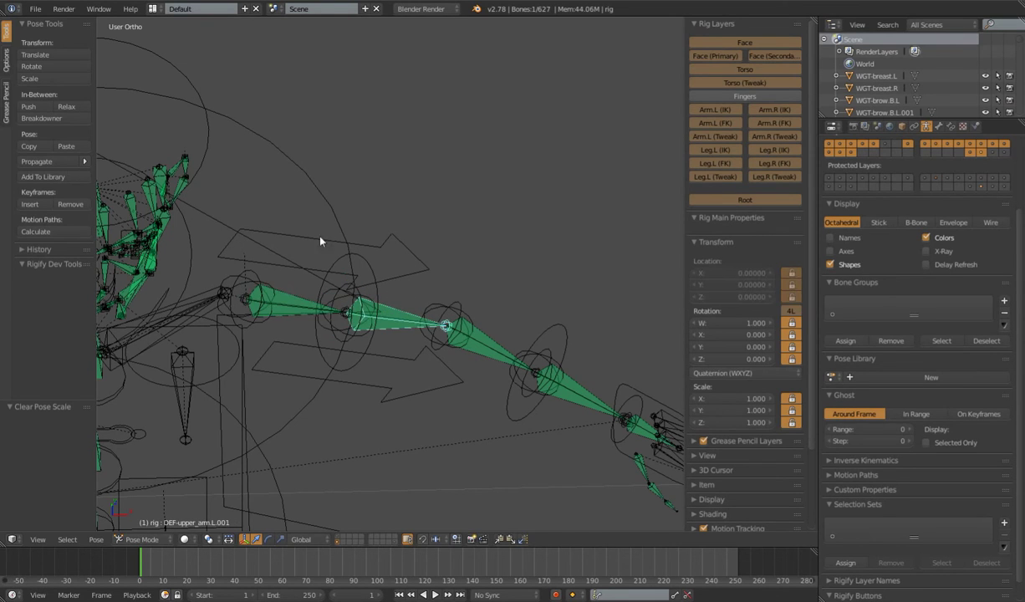
{"action": "scroll", "coordinate": [335, 324], "scroll_direction": "down", "scroll_amount": 5}
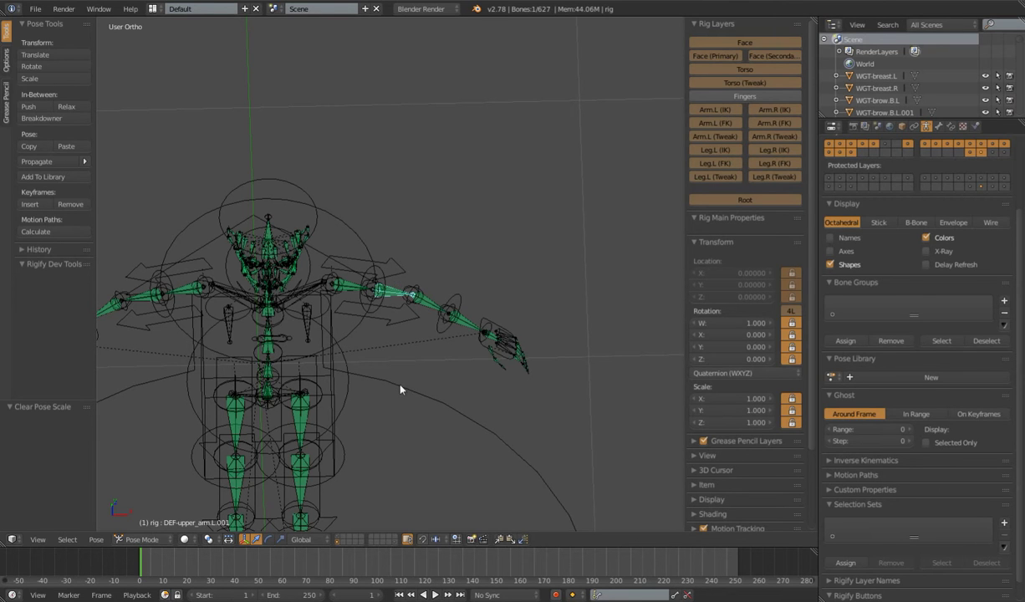
{"action": "scroll", "coordinate": [401, 389], "scroll_direction": "up", "scroll_amount": 3}
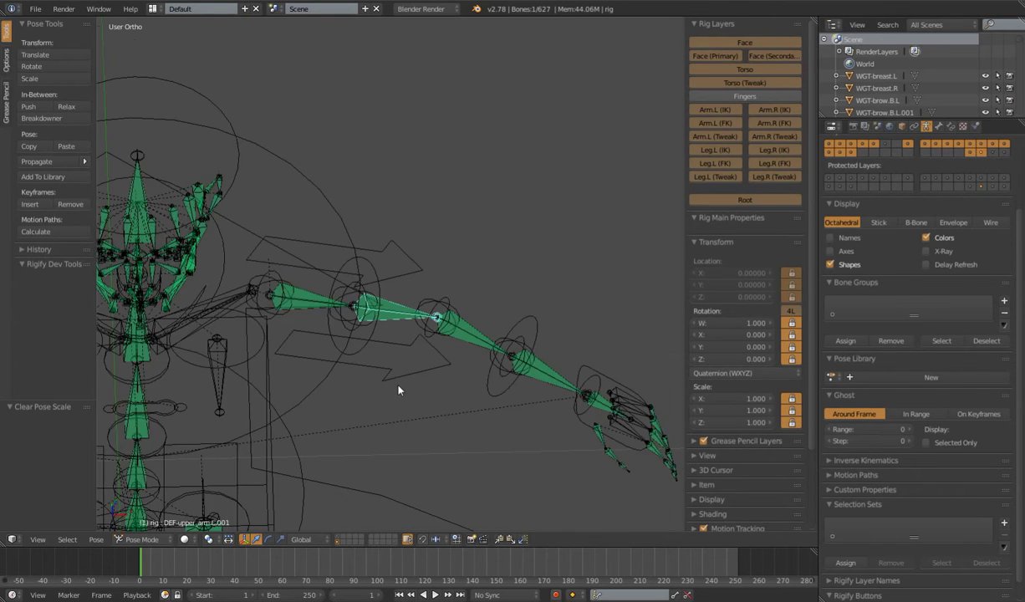
Try to scale and rotate the plain rig's left elbow tweak control, forearm_tweak.L.
{"action": "right_click", "coordinate": [448, 308]}
{"action": "key", "text": "s"}
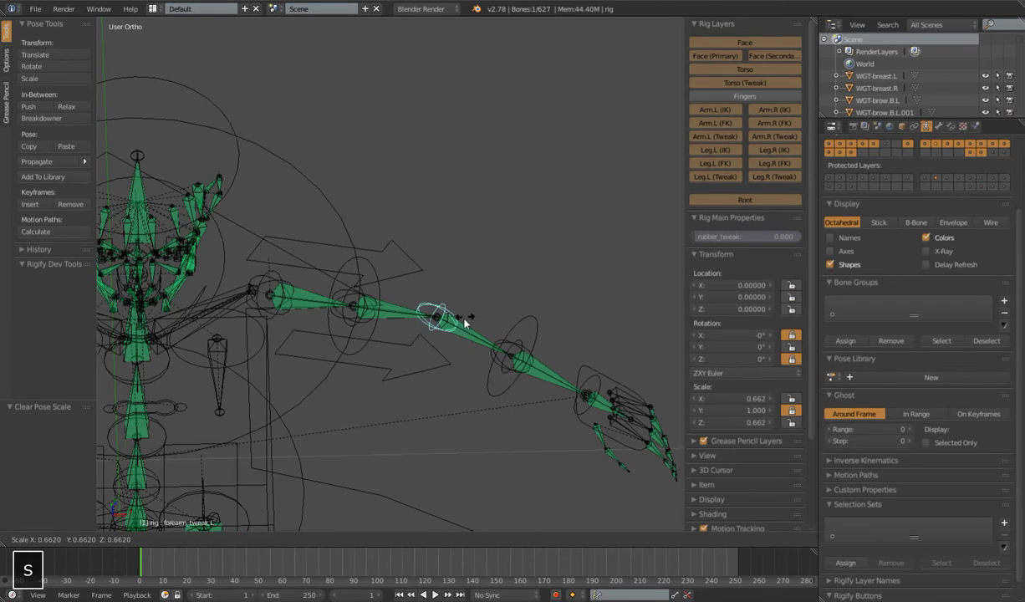
{"action": "right_click", "coordinate": [473, 301]}
{"action": "key", "text": "r"}
{"action": "right_click", "coordinate": [461, 330]}
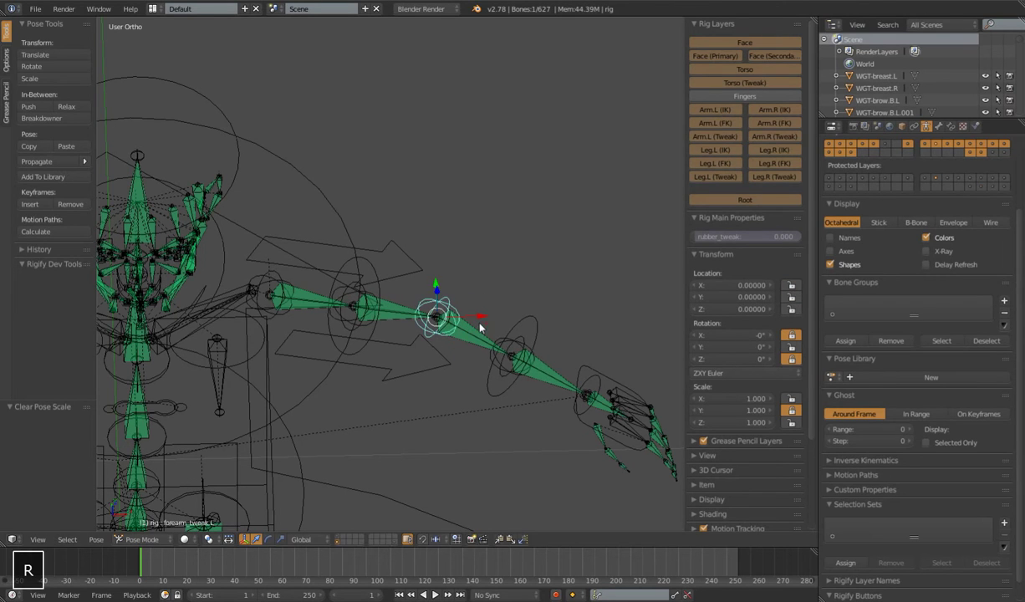
Select the mid forearm tweak control, forearm_tweak.L.001, and try rotating it, including a trackball rotation.
{"action": "right_click", "coordinate": [521, 352]}
{"action": "key", "text": "r"}
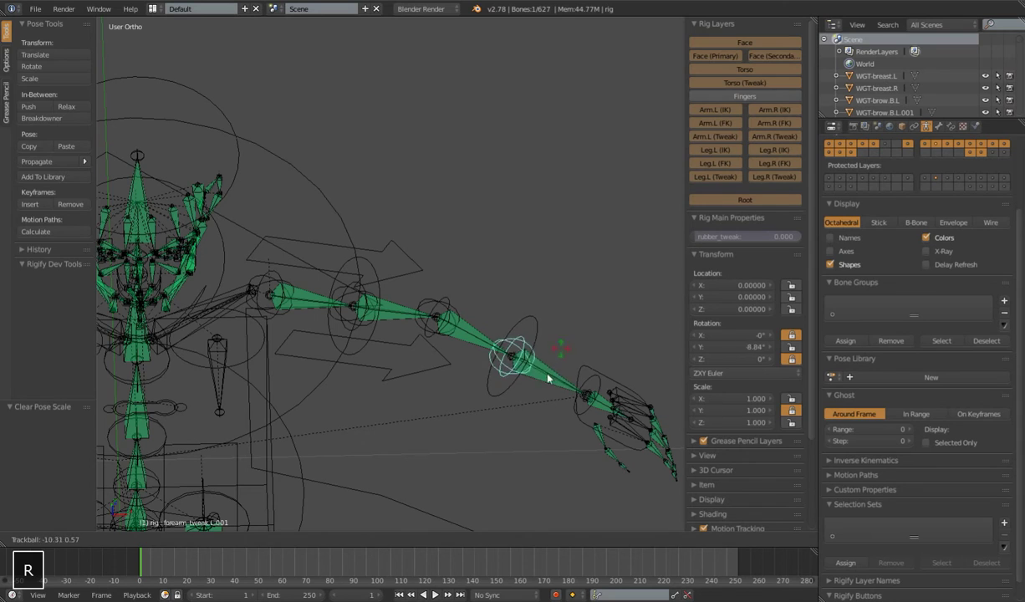
{"action": "right_click", "coordinate": [542, 338]}
{"action": "right_click", "coordinate": [531, 339]}
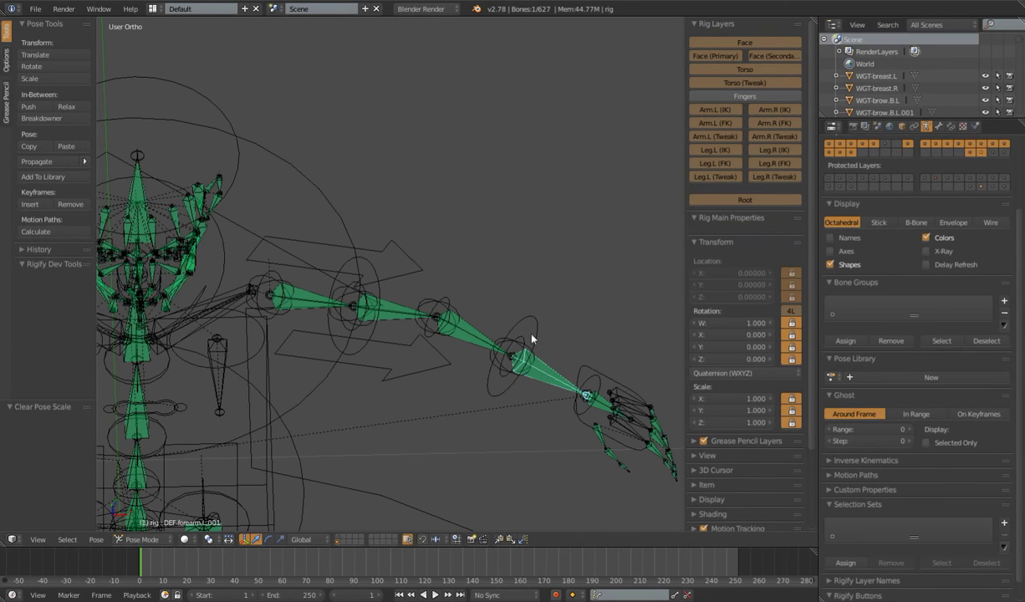
{"action": "right_click", "coordinate": [522, 343]}
{"action": "key", "text": "r"}
{"action": "right_click", "coordinate": [559, 346]}
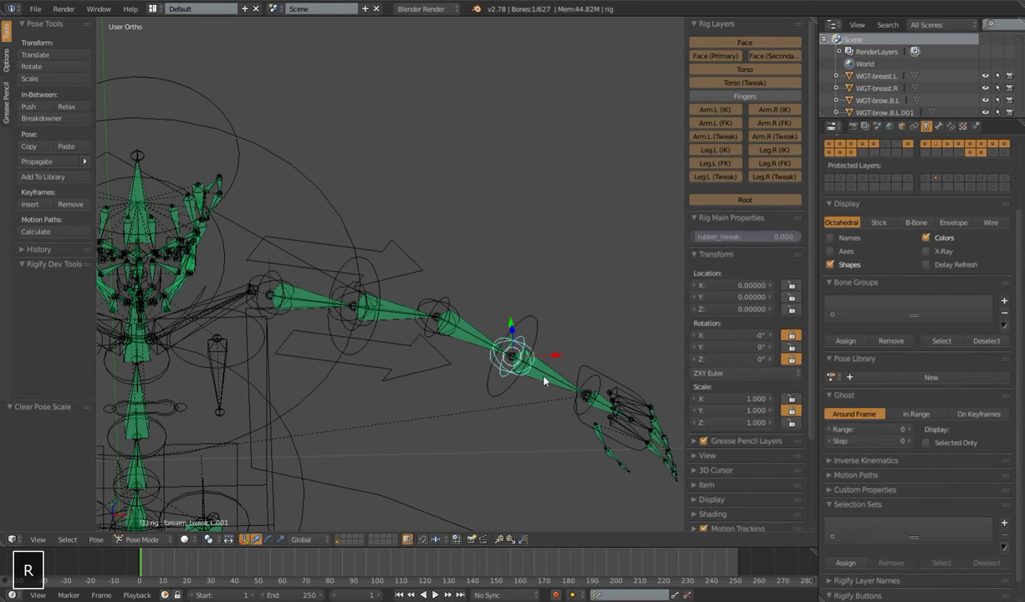
Try to move the mid forearm tweak control, forearm_tweak.L.001, and rotate it once more.
{"action": "key", "text": "g"}
{"action": "right_click", "coordinate": [559, 369]}
{"action": "right_click", "coordinate": [553, 375]}
{"action": "right_click", "coordinate": [515, 359]}
{"action": "key", "text": "r"}
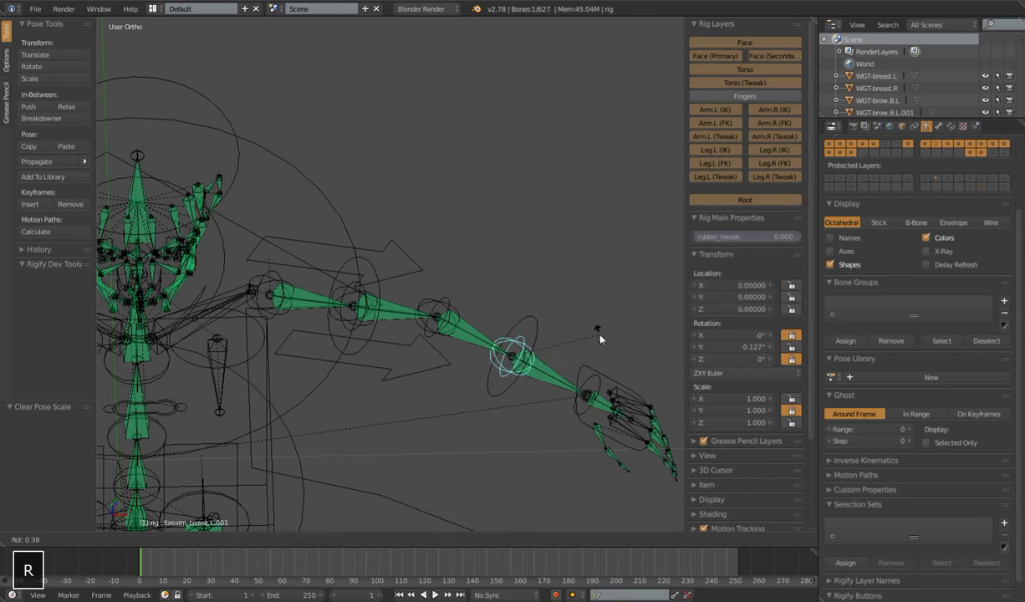
{"action": "right_click", "coordinate": [589, 342]}
Select the left elbow tweak control, forearm_tweak.L, and try rotating and scaling it.
{"action": "right_click", "coordinate": [447, 312]}
{"action": "key", "text": "r"}
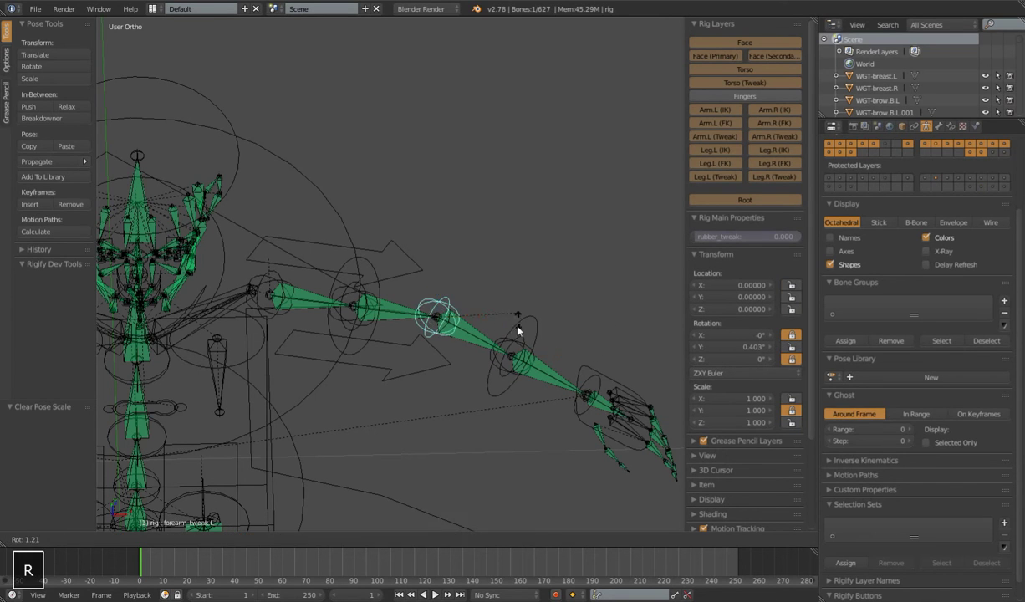
{"action": "right_click", "coordinate": [531, 317]}
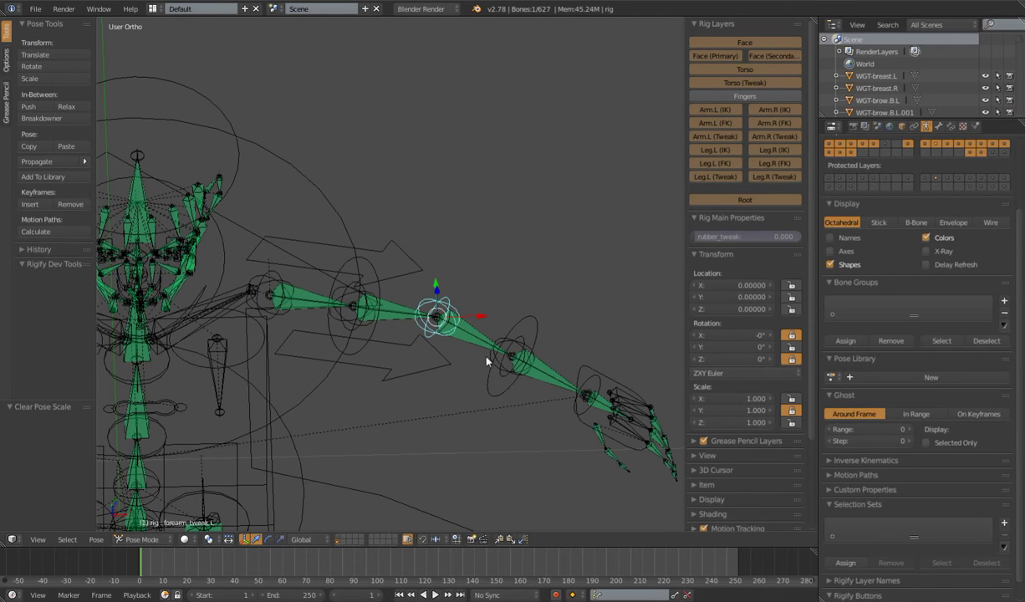
{"action": "key", "text": "s"}
{"action": "right_click", "coordinate": [493, 380]}
Try scaling the left upper arm's two tweak controls in turn, upper_arm_tweak.L.001 and upper_arm_tweak.L.
{"action": "right_click", "coordinate": [336, 307]}
{"action": "key", "text": "s"}
{"action": "right_click", "coordinate": [326, 306]}
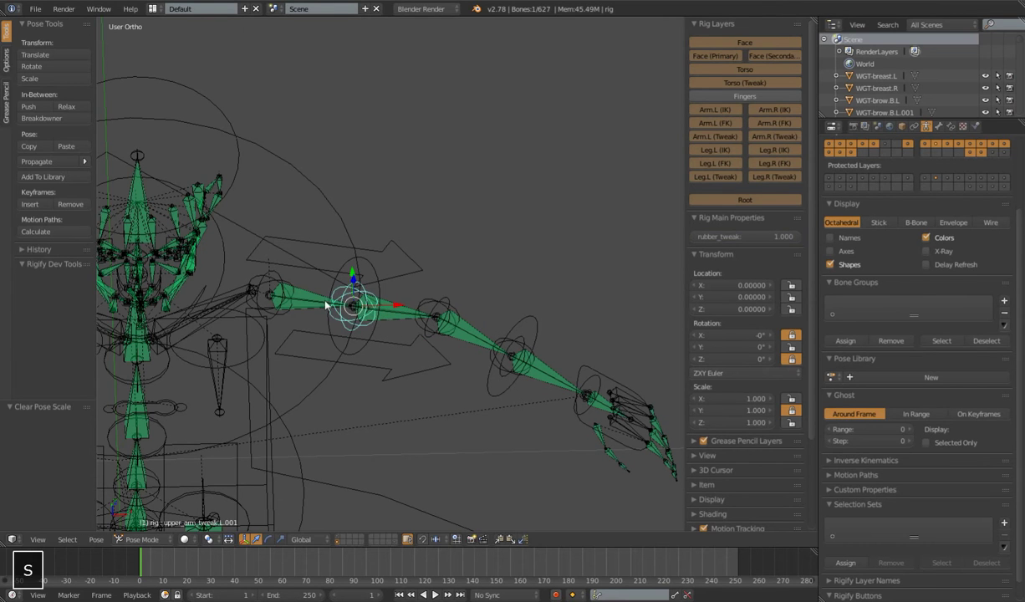
{"action": "right_click", "coordinate": [269, 293]}
{"action": "key", "text": "s"}
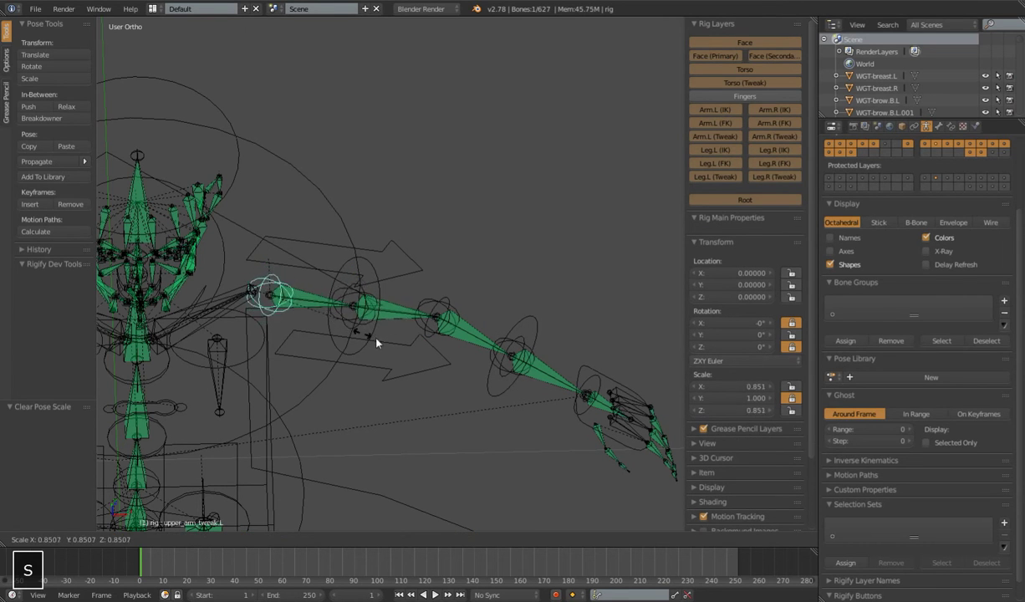
{"action": "right_click", "coordinate": [376, 342]}
Look at the rig from the front and try scaling the left shoulder tweak control, upper_arm_tweak.L.
{"action": "scroll", "coordinate": [372, 340], "scroll_direction": "down", "scroll_amount": 4}
{"action": "middle_click_drag", "start_coordinate": [367, 360], "coordinate": [375, 333]}
{"action": "key", "text": "End"}
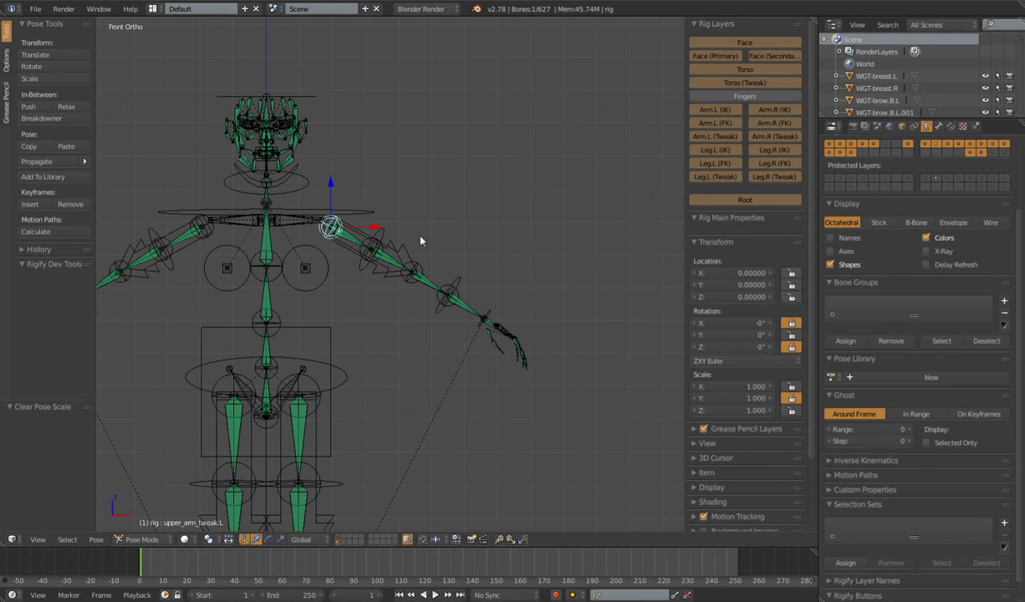
{"action": "key", "text": "s"}
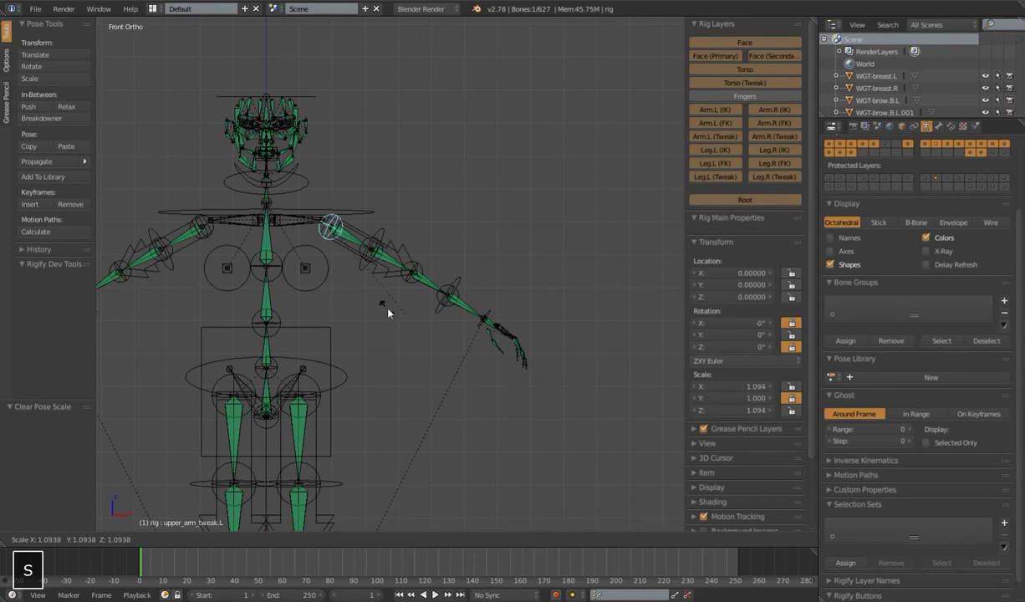
{"action": "right_click", "coordinate": [399, 292]}
Try rotating the mid upper arm tweak control, upper_arm_tweak.L.001, and select the FK control around it, upper_arm_fk.L.
{"action": "right_click", "coordinate": [385, 251]}
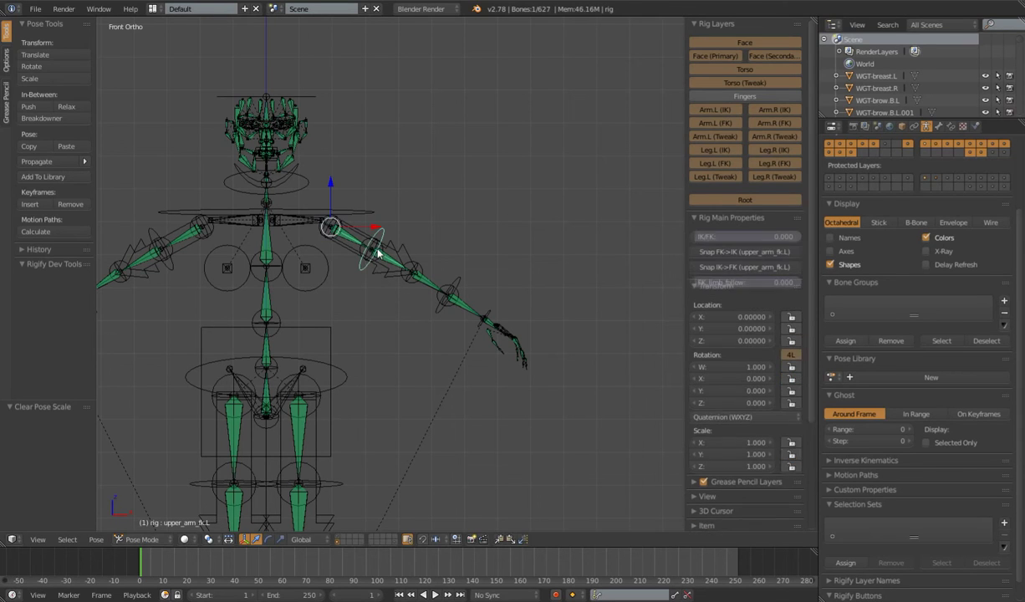
{"action": "key", "text": "r"}
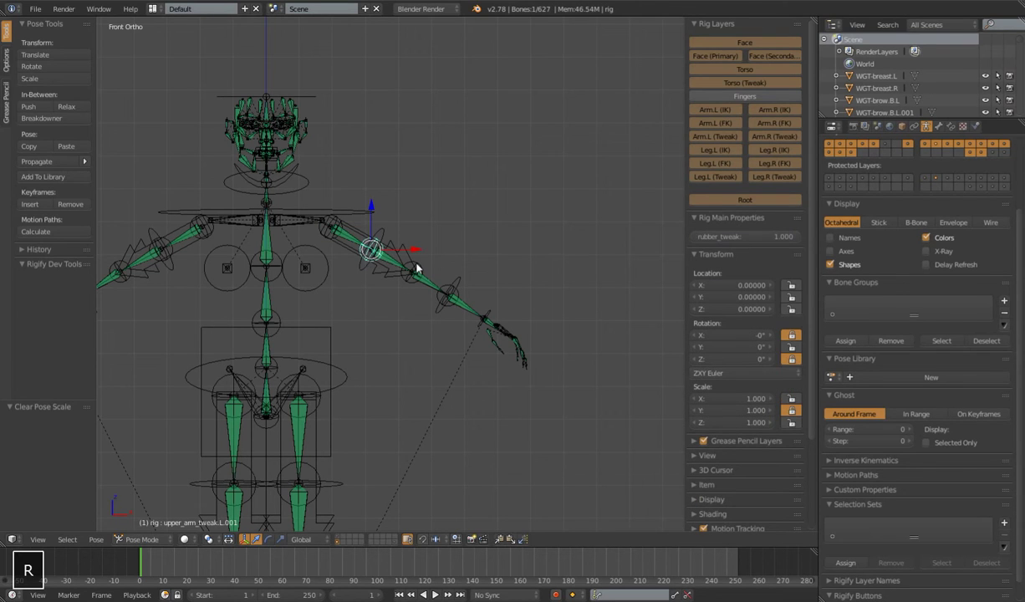
{"action": "right_click", "coordinate": [414, 280]}
{"action": "middle_click_drag", "start_coordinate": [411, 287], "coordinate": [389, 300]}
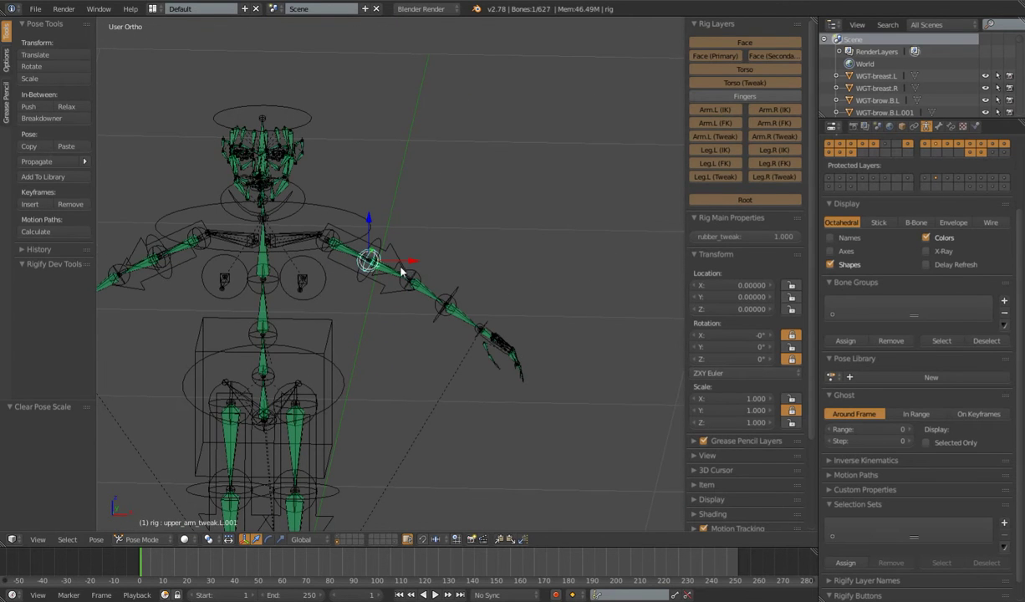
{"action": "right_click", "coordinate": [379, 240]}
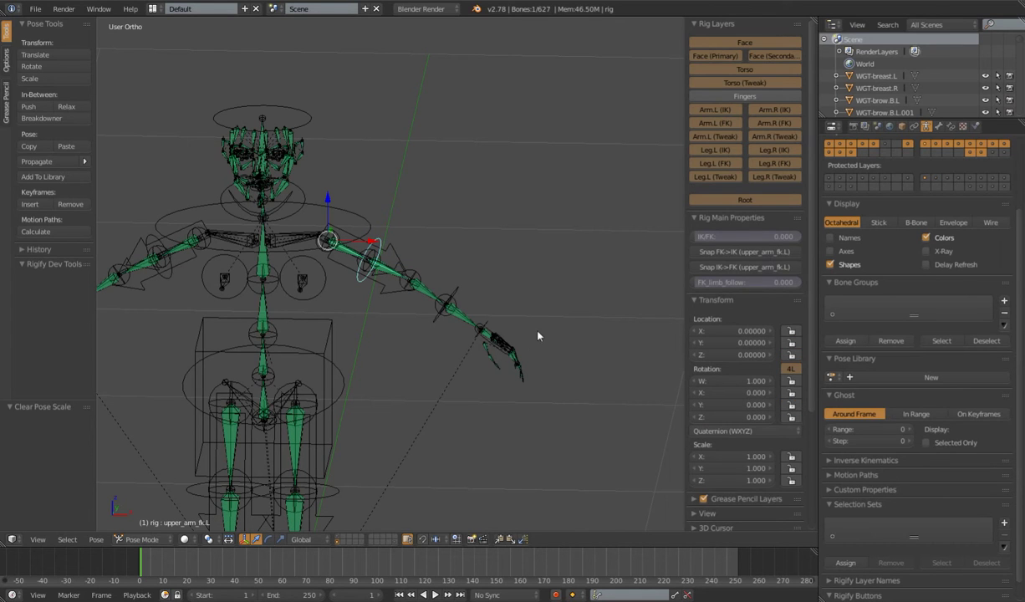
Select all the rig's bones and clear their location, rotation and scale.
{"action": "key", "text": "a"}
{"action": "key", "text": "a"}
{"action": "key", "text": "alt+g"}
{"action": "key", "text": "alt+r"}
{"action": "key", "text": "alt+s"}
{"action": "scroll", "coordinate": [467, 341], "scroll_direction": "down", "scroll_amount": 3}
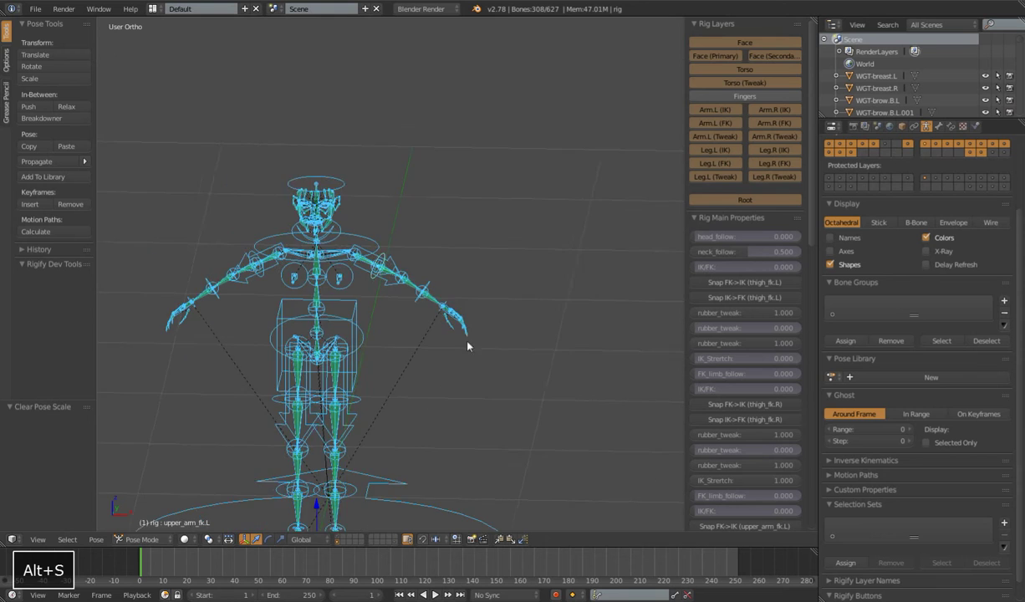
Select the left upper arm's IK control, upper_arm_ik.L, and view it within the whole rig.
{"action": "middle_click_drag", "start_coordinate": [467, 340], "coordinate": [468, 322]}
{"action": "scroll", "coordinate": [466, 323], "scroll_direction": "up", "scroll_amount": 7}
{"action": "right_click", "coordinate": [395, 278]}
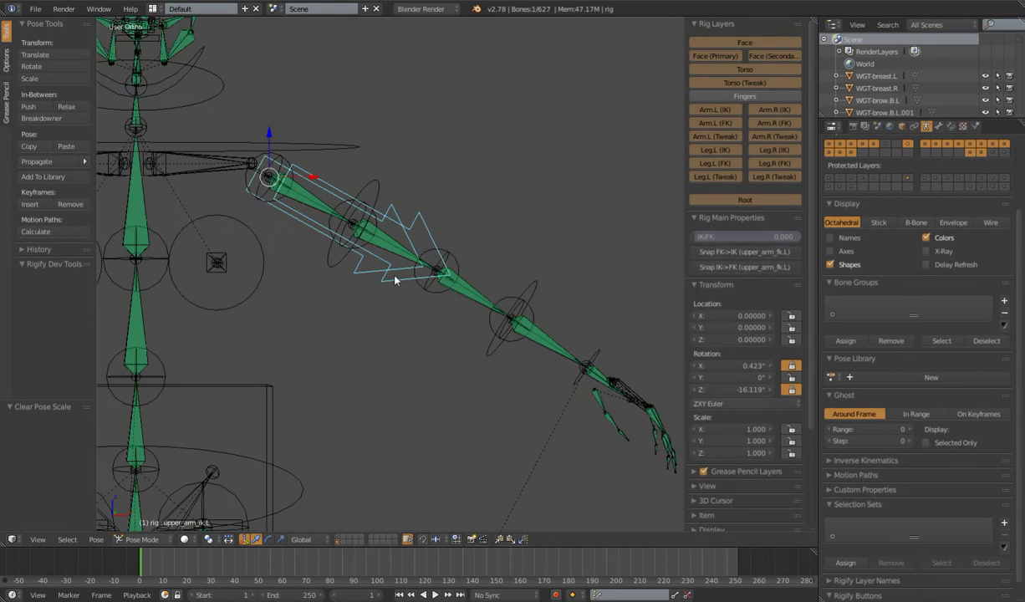
{"action": "scroll", "coordinate": [373, 341], "scroll_direction": "down", "scroll_amount": 6}
{"action": "scroll", "coordinate": [408, 329], "scroll_direction": "down", "scroll_amount": 3, "text": "shift"}
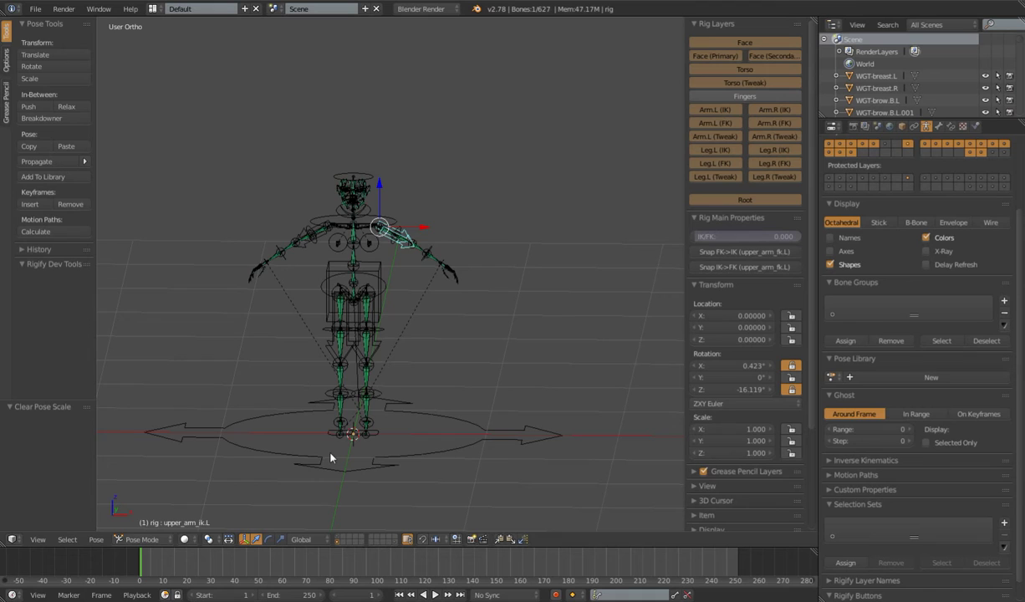
{"action": "middle_click_drag", "start_coordinate": [452, 449], "coordinate": [461, 327], "text": "shift"}
{"action": "scroll", "coordinate": [461, 327], "scroll_direction": "up", "scroll_amount": 3}
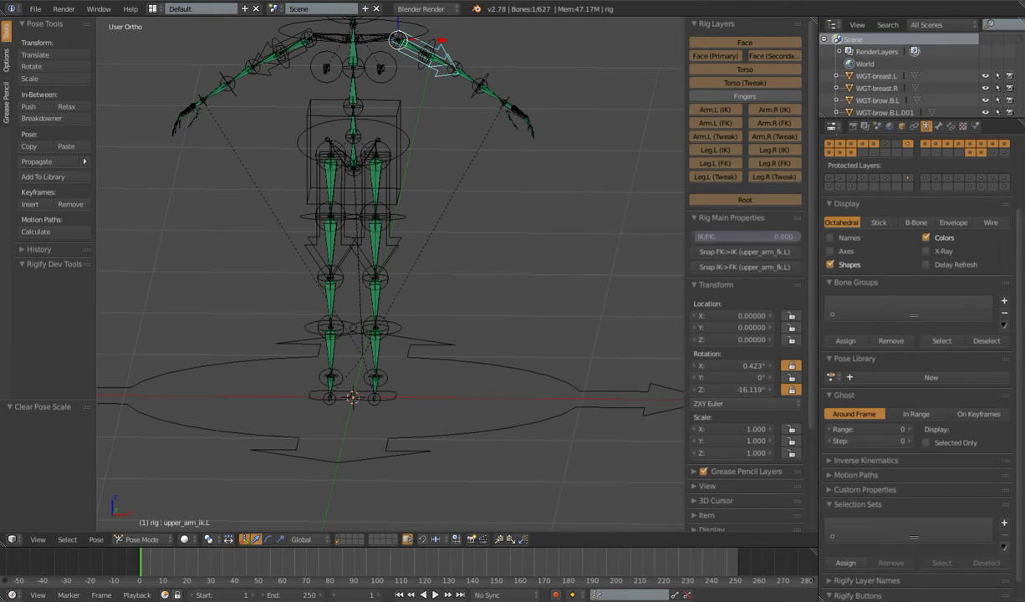
Switch to the quadruped rig's scene and select its metarig, Armature.
{"action": "left_click", "coordinate": [94, 543]}
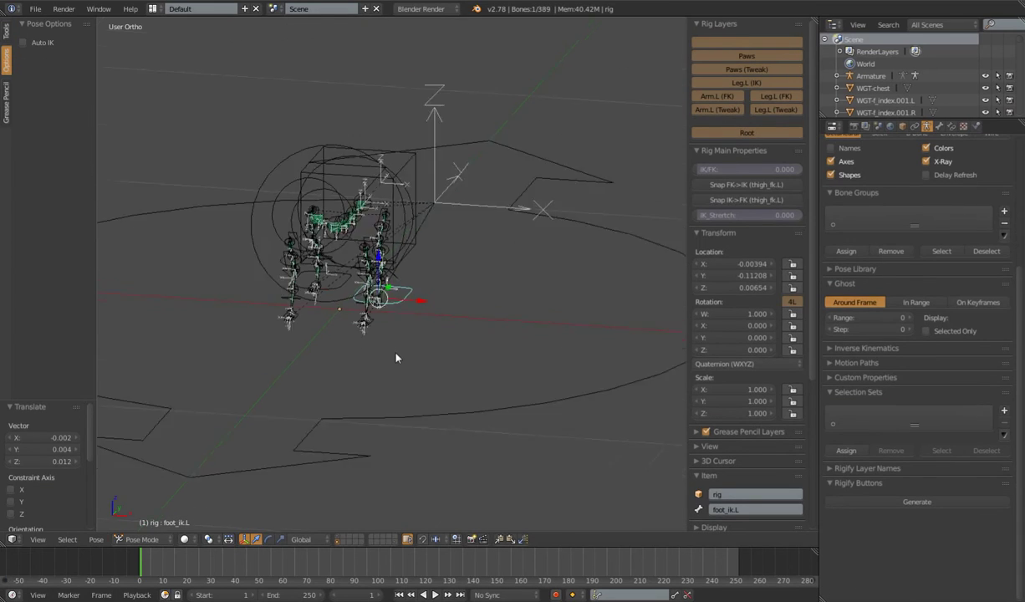
{"action": "scroll", "coordinate": [396, 359], "scroll_direction": "down", "scroll_amount": 2}
{"action": "middle_click_drag", "start_coordinate": [391, 373], "coordinate": [391, 404], "text": "shift"}
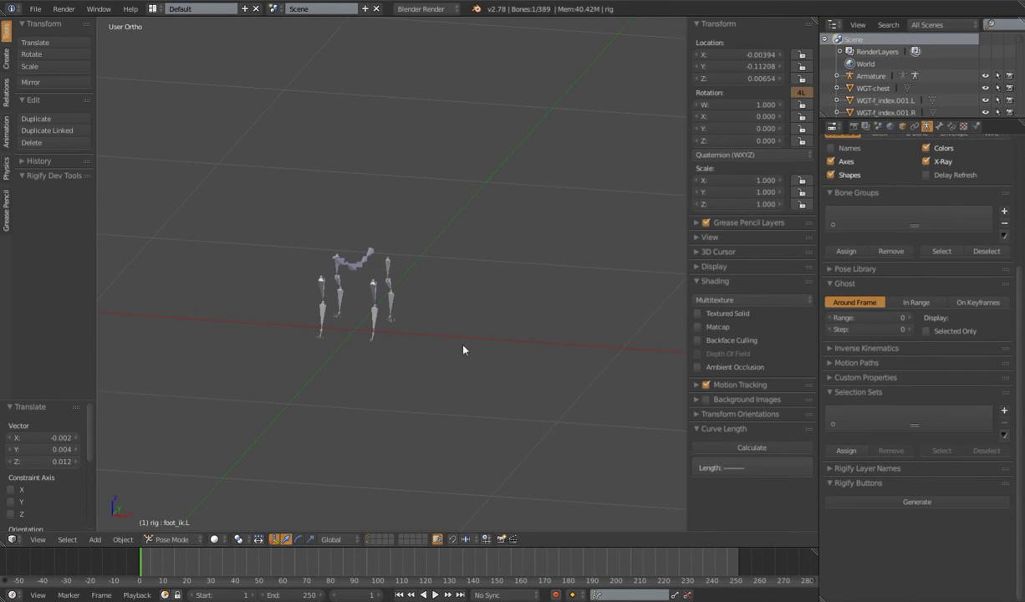
{"action": "scroll", "coordinate": [414, 339], "scroll_direction": "up", "scroll_amount": 2}
{"action": "scroll", "coordinate": [403, 384], "scroll_direction": "up", "scroll_amount": 3}
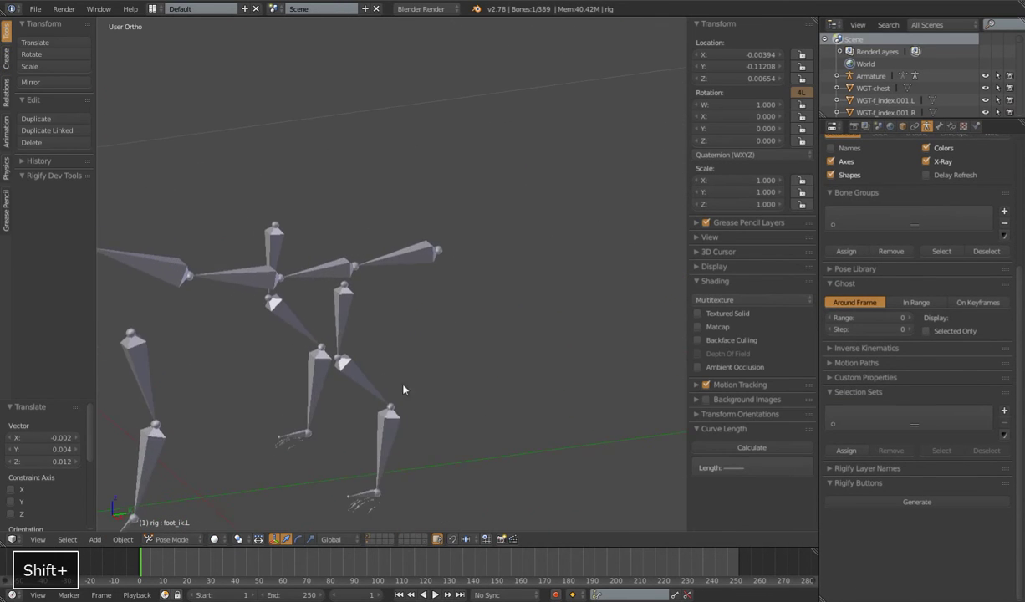
{"action": "middle_click_drag", "start_coordinate": [403, 385], "coordinate": [453, 340], "text": "shift"}
{"action": "right_click", "coordinate": [418, 279]}
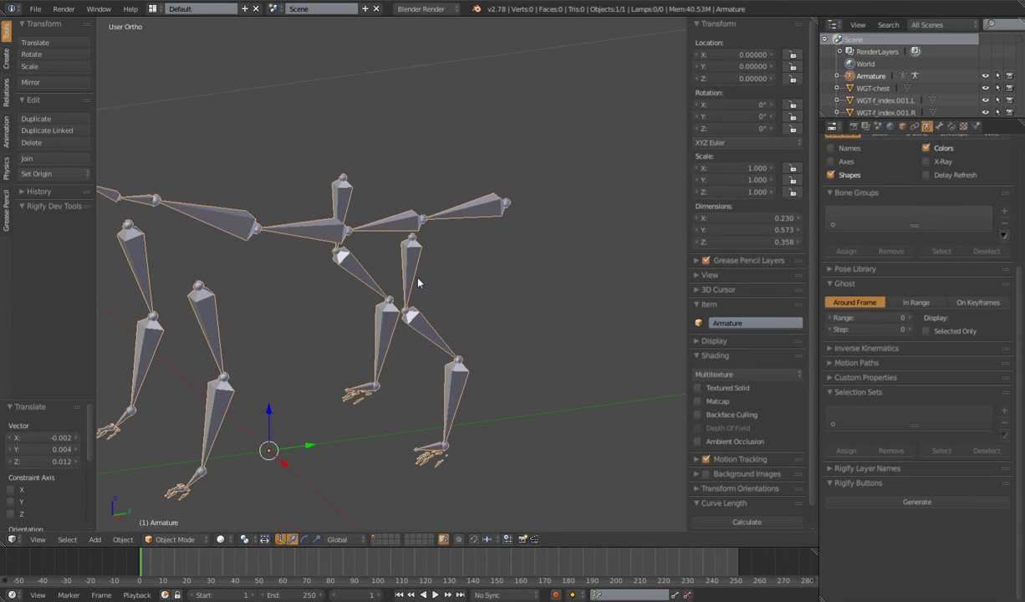
{"action": "scroll", "coordinate": [418, 278], "scroll_direction": "down", "scroll_amount": 4}
{"action": "middle_click_drag", "start_coordinate": [398, 322], "coordinate": [367, 318]}
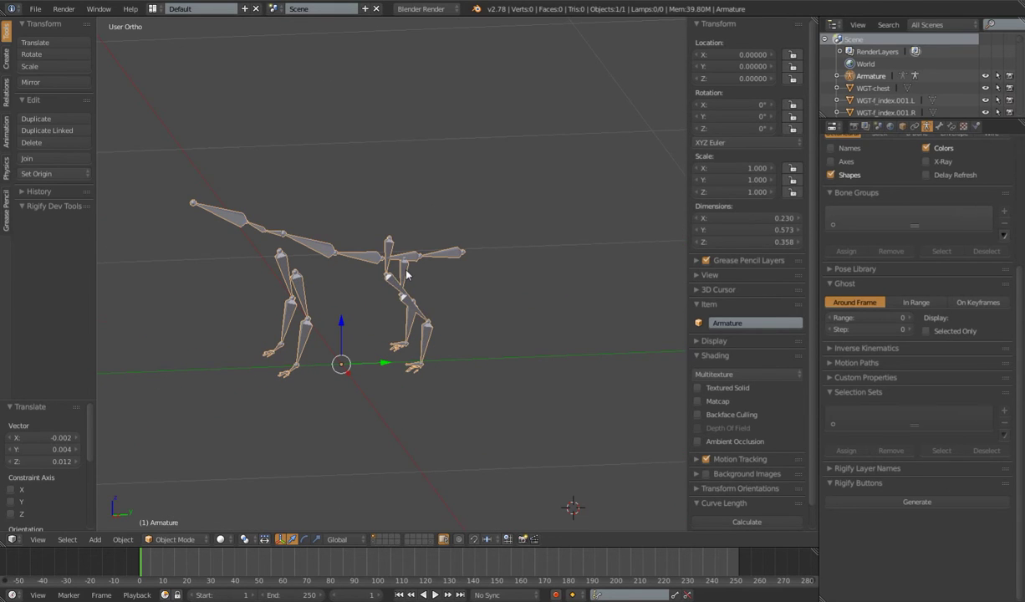
Put the quadruped metarig in Edit Mode and select its rear leg bones shin.R, foot.L and thigh.L in turn.
{"action": "key", "text": "Tab"}
{"action": "right_click", "coordinate": [414, 309]}
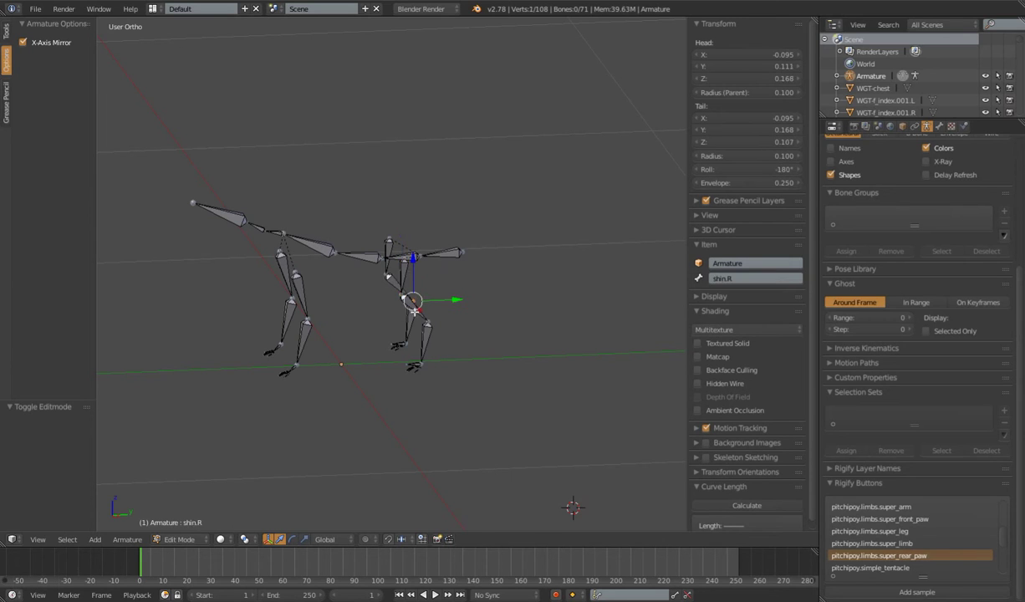
{"action": "right_click", "coordinate": [410, 338]}
{"action": "middle_click_drag", "start_coordinate": [418, 351], "coordinate": [435, 365]}
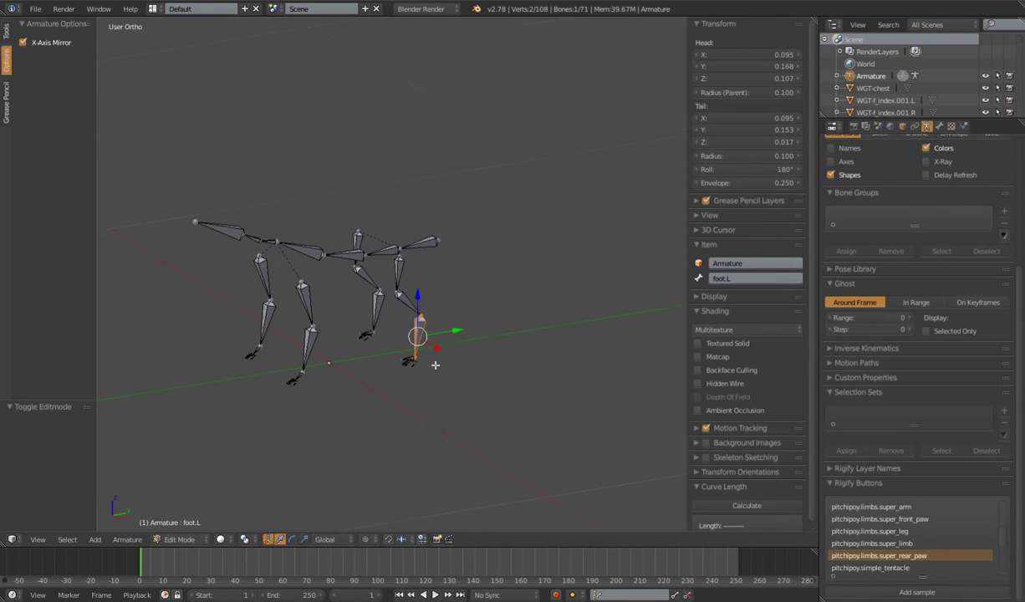
{"action": "right_click", "coordinate": [404, 273]}
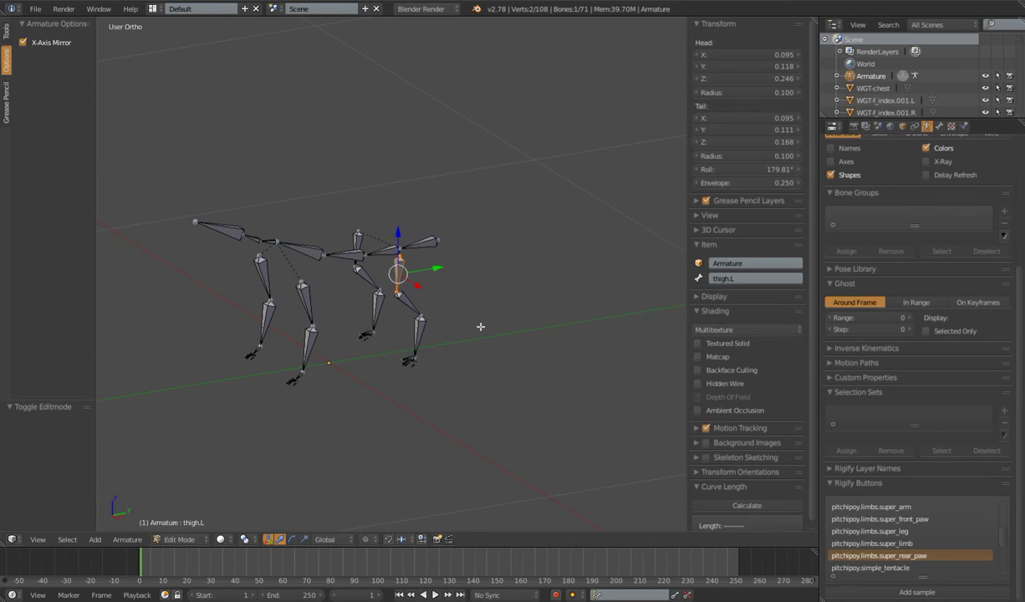
{"action": "middle_click_drag", "start_coordinate": [480, 326], "coordinate": [473, 314]}
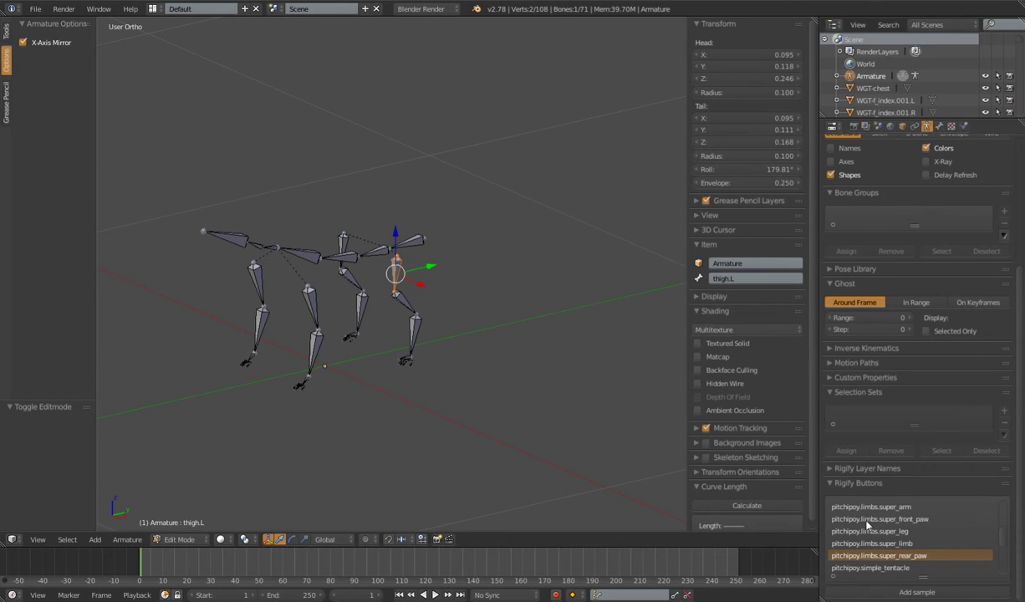
Add the pitchipoy.limbs.super_rear_paw sample to the quadruped metarig.
{"action": "scroll", "coordinate": [1002, 541], "scroll_direction": "down", "scroll_amount": 1}
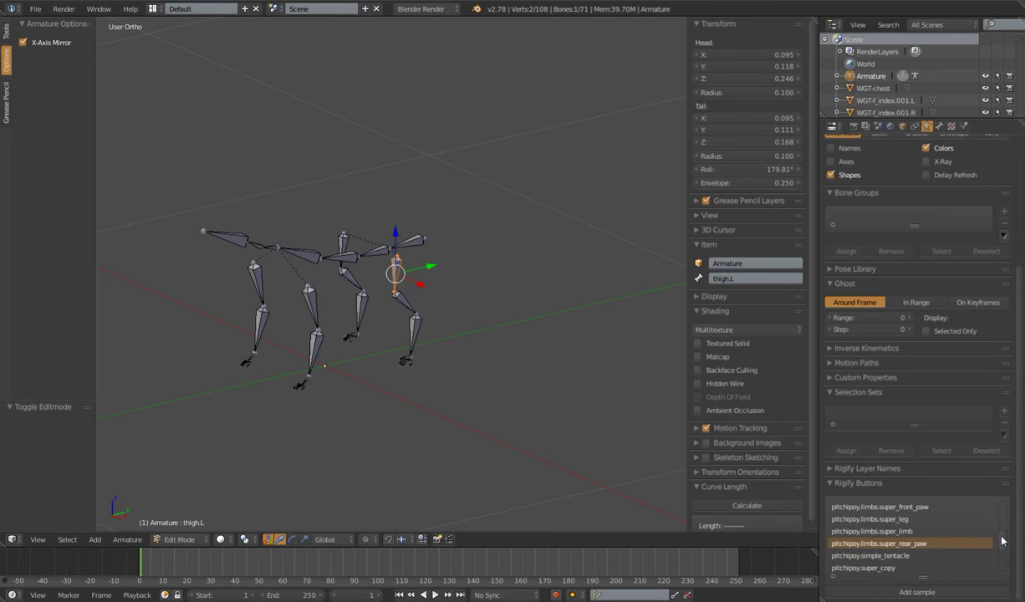
{"action": "scroll", "coordinate": [1003, 537], "scroll_direction": "up", "scroll_amount": 2}
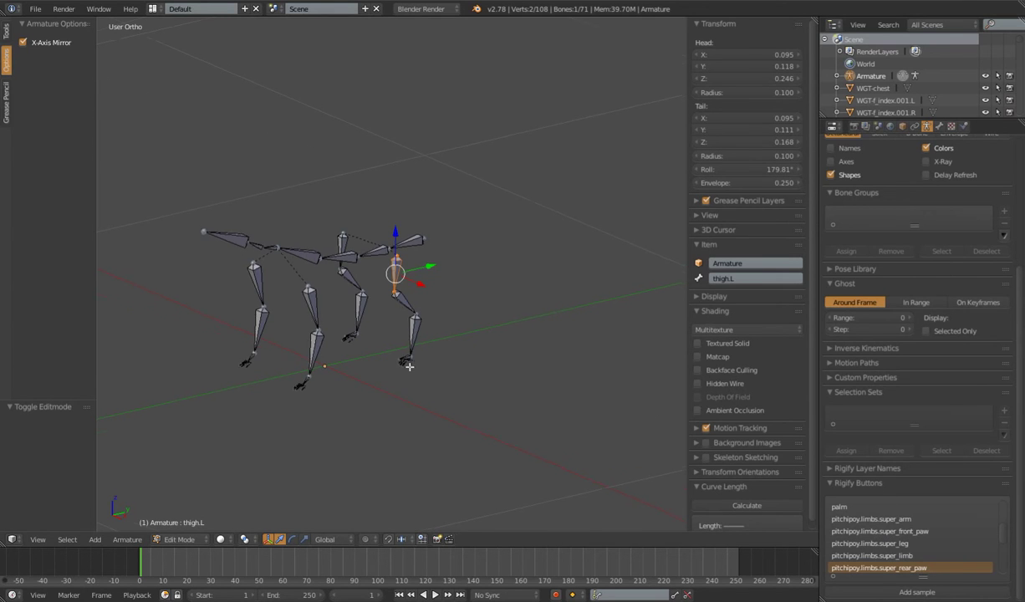
{"action": "middle_click_drag", "start_coordinate": [348, 320], "coordinate": [427, 357]}
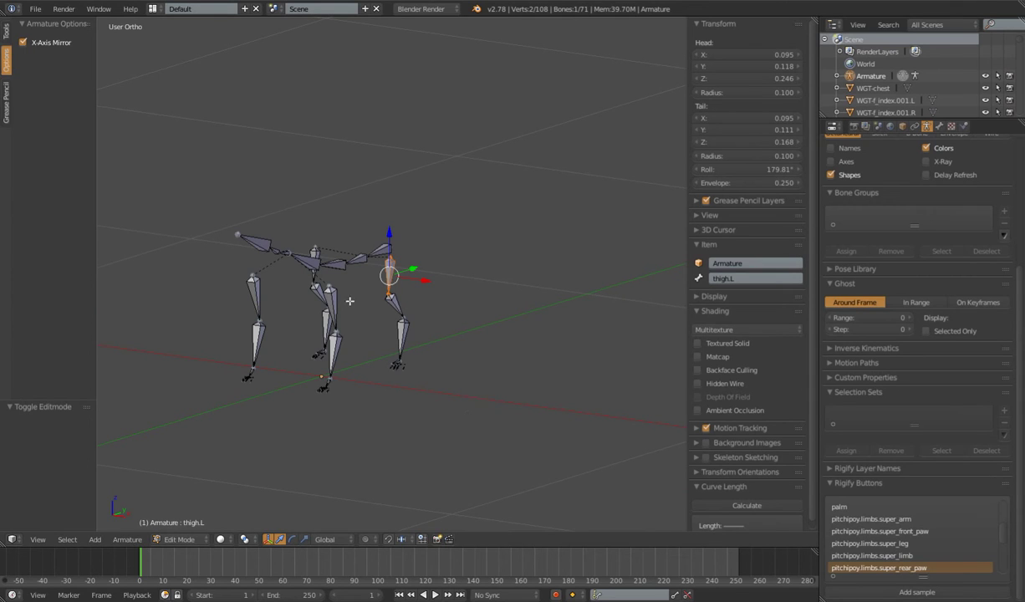
{"action": "left_click", "coordinate": [916, 592]}
{"action": "middle_click_drag", "start_coordinate": [510, 413], "coordinate": [489, 421]}
{"action": "scroll", "coordinate": [489, 421], "scroll_direction": "up", "scroll_amount": 4}
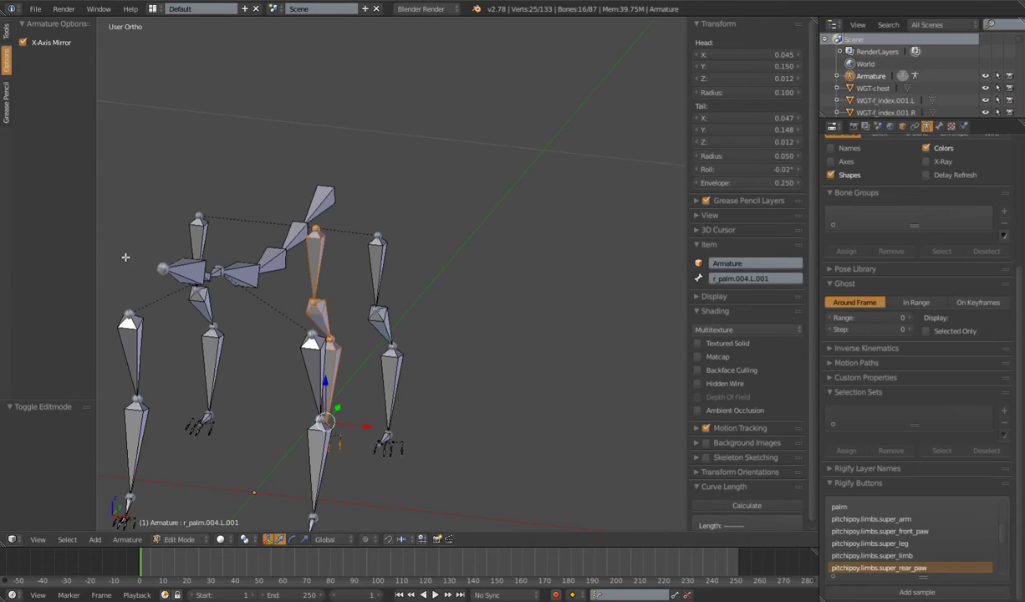
Select the thigh, shin and foot bones of the added rear paw sample together.
{"action": "scroll", "coordinate": [201, 343], "scroll_direction": "down", "scroll_amount": 3}
{"action": "middle_click_drag", "start_coordinate": [418, 370], "coordinate": [352, 348]}
{"action": "scroll", "coordinate": [355, 339], "scroll_direction": "up", "scroll_amount": 3}
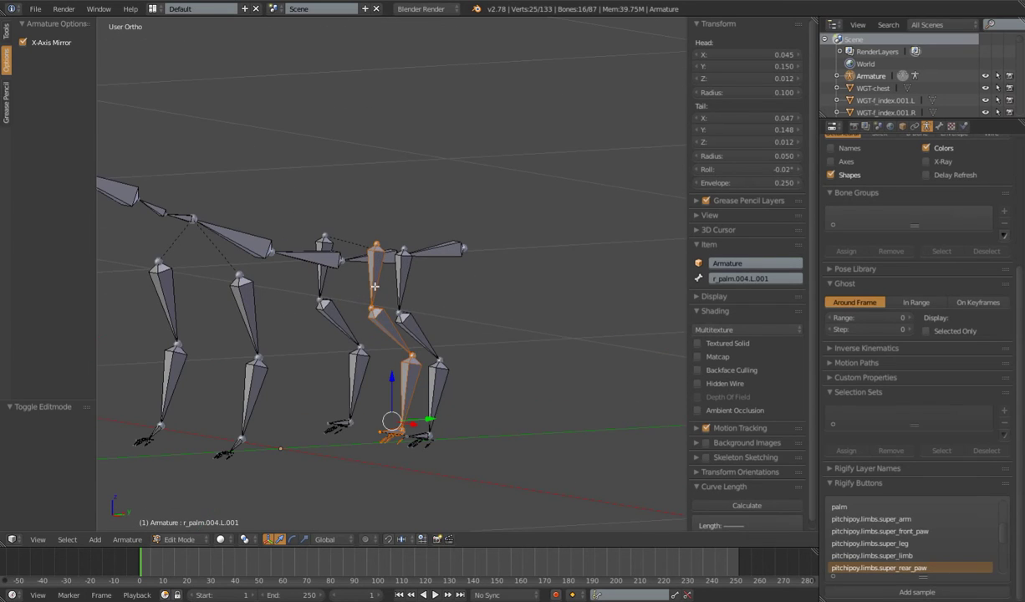
{"action": "right_click", "coordinate": [373, 278]}
{"action": "right_click", "coordinate": [392, 333], "text": "shift"}
{"action": "right_click", "coordinate": [407, 401], "text": "shift"}
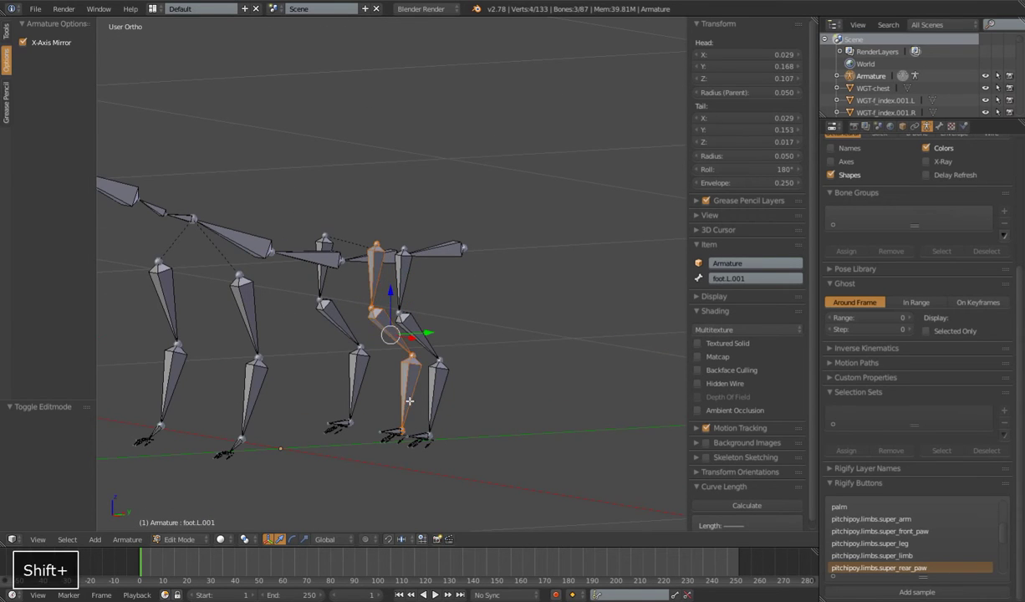
Undo the bone selections and the addition of the rear paw sample.
{"action": "key", "text": "ctrl+z"}
{"action": "key", "text": "ctrl+z"}
{"action": "key", "text": "ctrl+z"}
{"action": "key", "text": "ctrl+z"}
{"action": "key", "text": "ctrl+z"}
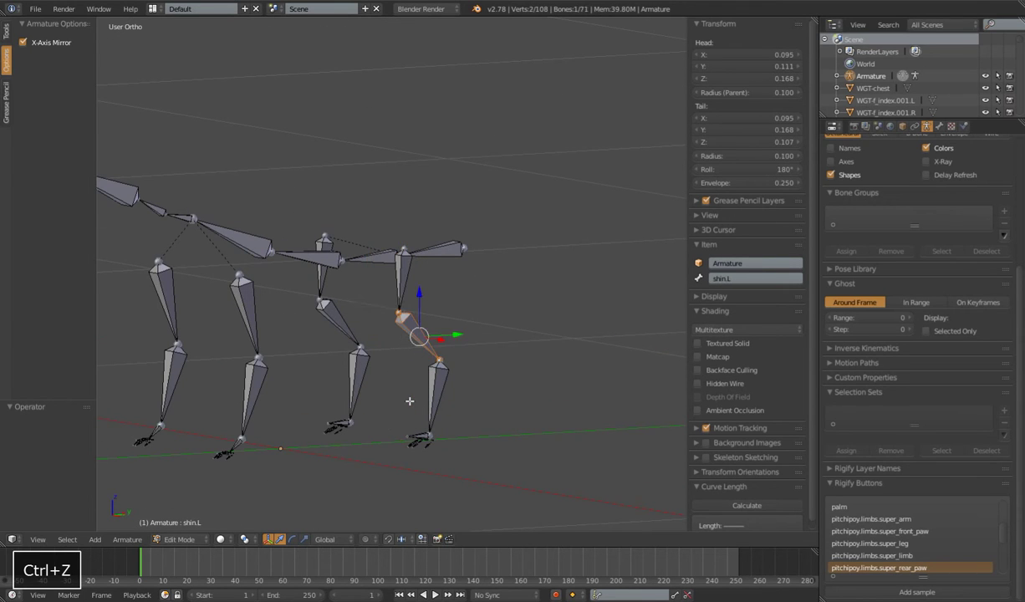
{"action": "middle_click_drag", "start_coordinate": [352, 343], "coordinate": [403, 374]}
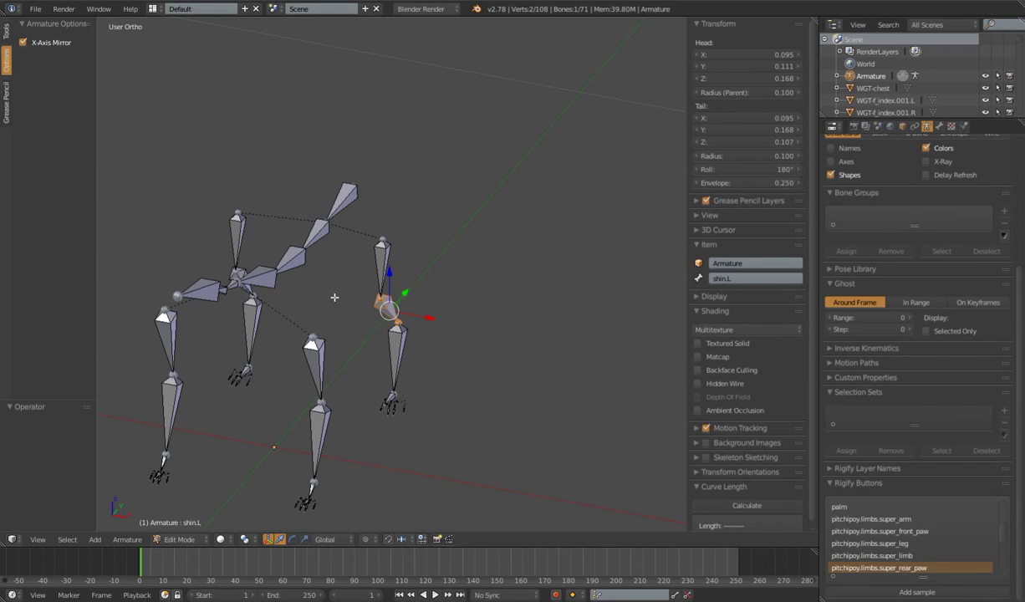
Leave Edit Mode on the quadruped metarig and show the layer containing the generated rig.
{"action": "key", "text": "Tab"}
{"action": "scroll", "coordinate": [321, 300], "scroll_direction": "down", "scroll_amount": 5}
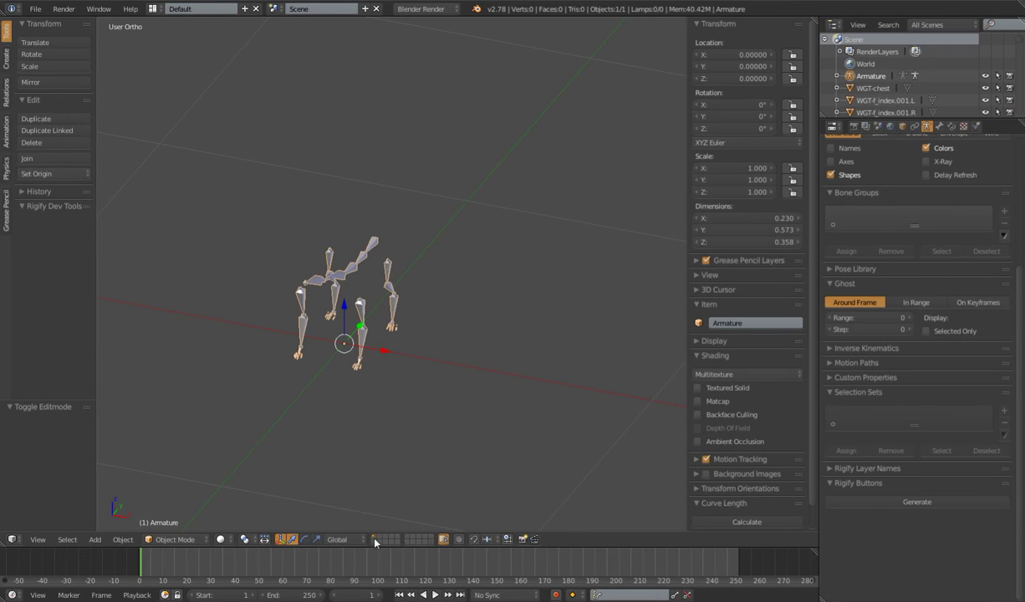
{"action": "left_click", "coordinate": [373, 542]}
{"action": "mouse_move", "coordinate": [437, 430]}
{"action": "middle_mouse_down"}
{"action": "mouse_move", "coordinate": [379, 368]}
{"action": "mouse_move", "coordinate": [438, 444]}
{"action": "middle_mouse_up"}
{"action": "middle_click_drag", "start_coordinate": [438, 443], "coordinate": [407, 392], "text": "shift"}
{"action": "scroll", "coordinate": [407, 389], "scroll_direction": "up", "scroll_amount": 4}
Move the foot_ik.L control of the generated rig by about 0.001, 0.010, -0.008.
{"action": "right_click", "coordinate": [410, 335]}
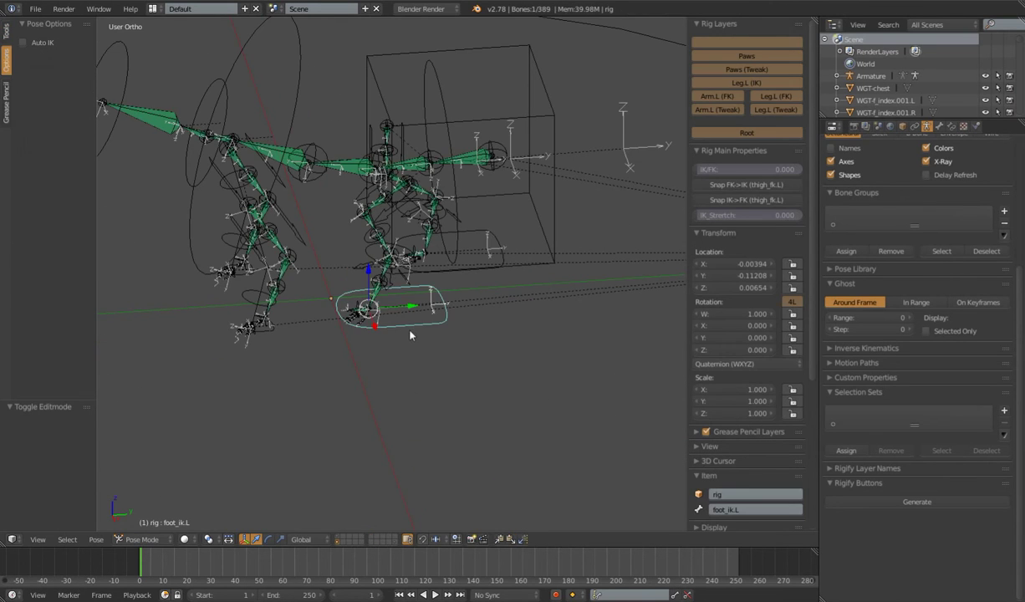
{"action": "middle_click_drag", "start_coordinate": [410, 335], "coordinate": [398, 355]}
{"action": "key", "text": "g"}
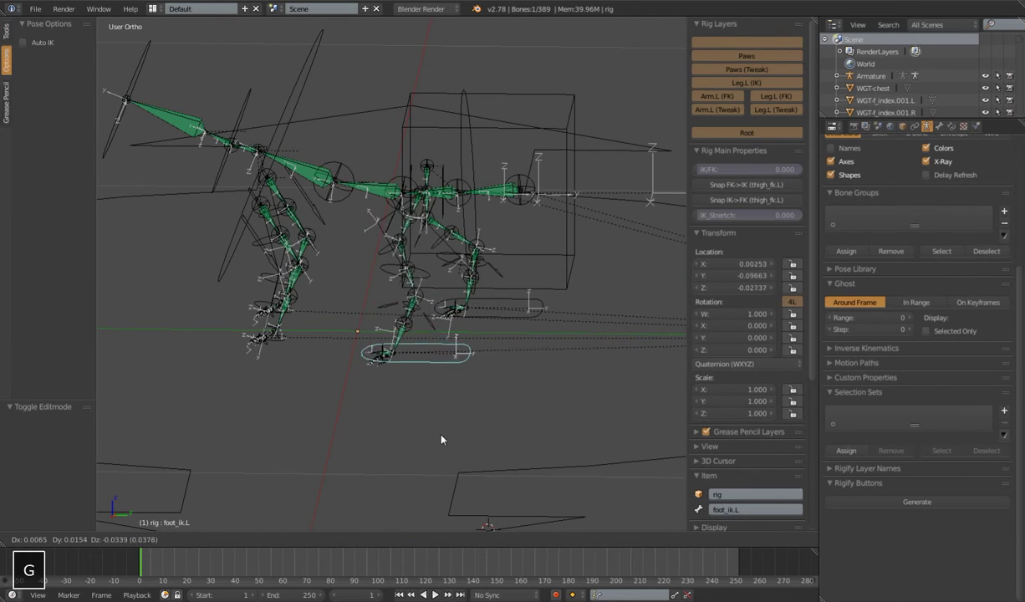
{"action": "left_click", "coordinate": [426, 427]}
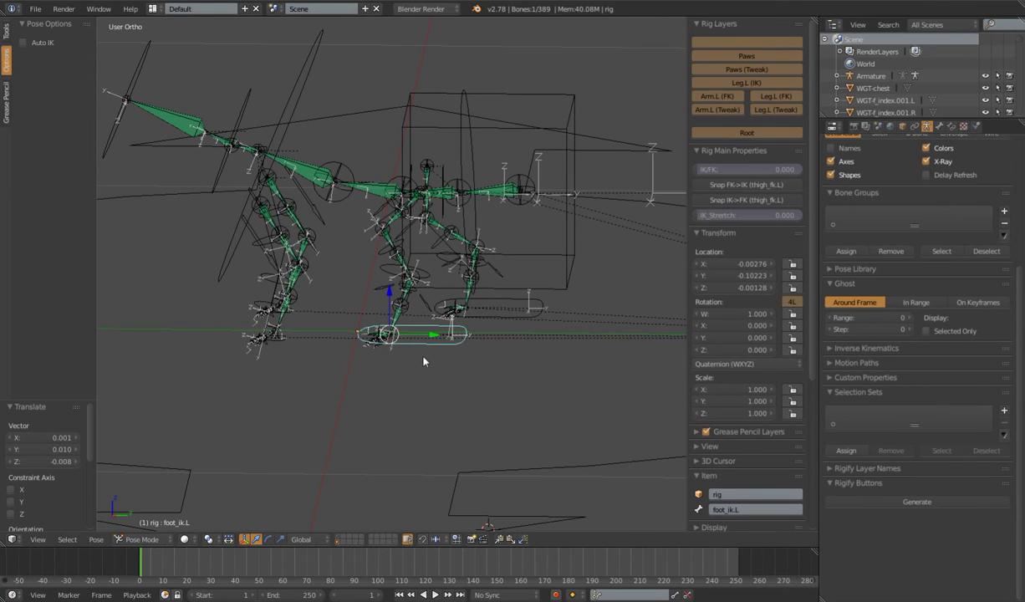
Rotate the foot_heel_ik.L control to change the bend of the left rear leg.
{"action": "scroll", "coordinate": [423, 361], "scroll_direction": "up", "scroll_amount": 4}
{"action": "right_click", "coordinate": [468, 355]}
{"action": "key", "text": "r"}
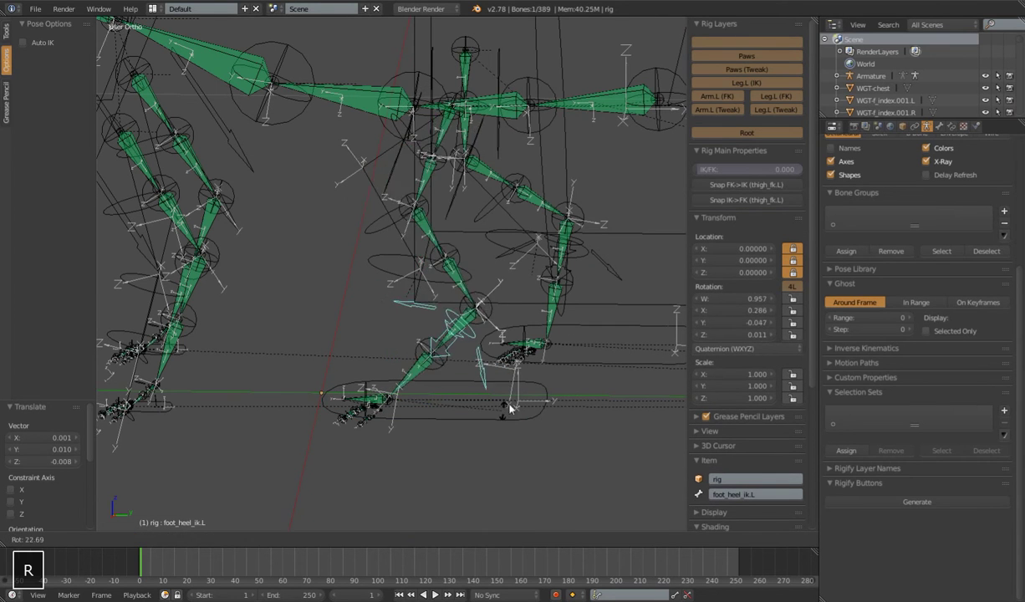
{"action": "left_click", "coordinate": [462, 86]}
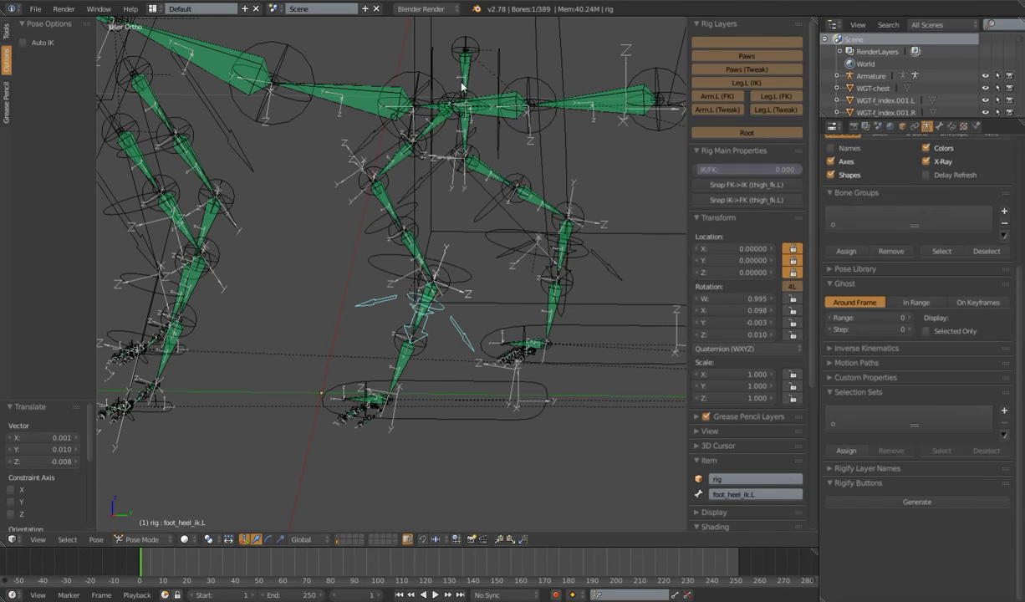
Try rotating and moving the foot_tweak.L.001 control in the middle of the left rear foot bone.
{"action": "scroll", "coordinate": [388, 389], "scroll_direction": "down", "scroll_amount": 5}
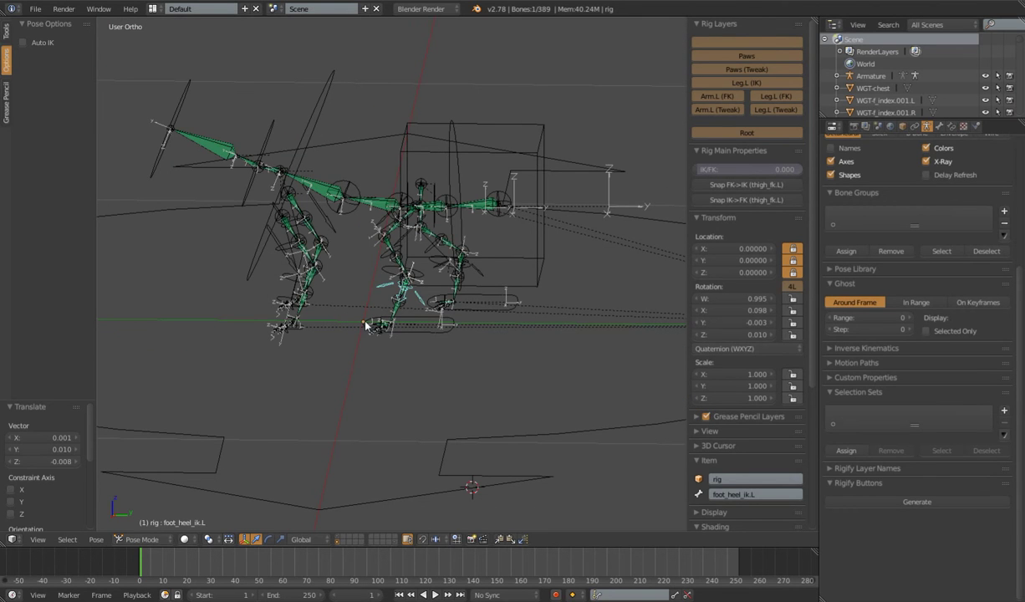
{"action": "mouse_move", "coordinate": [357, 366]}
{"action": "middle_mouse_down"}
{"action": "mouse_move", "coordinate": [437, 369]}
{"action": "mouse_move", "coordinate": [366, 373]}
{"action": "middle_mouse_up"}
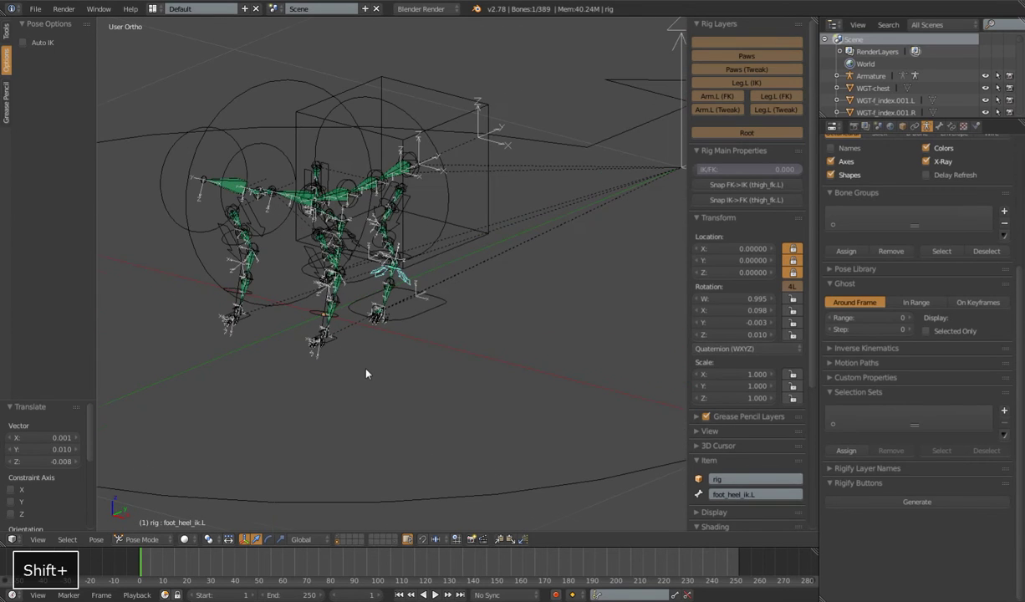
{"action": "middle_click_drag", "start_coordinate": [429, 379], "coordinate": [410, 399]}
{"action": "scroll", "coordinate": [410, 400], "scroll_direction": "up", "scroll_amount": 3}
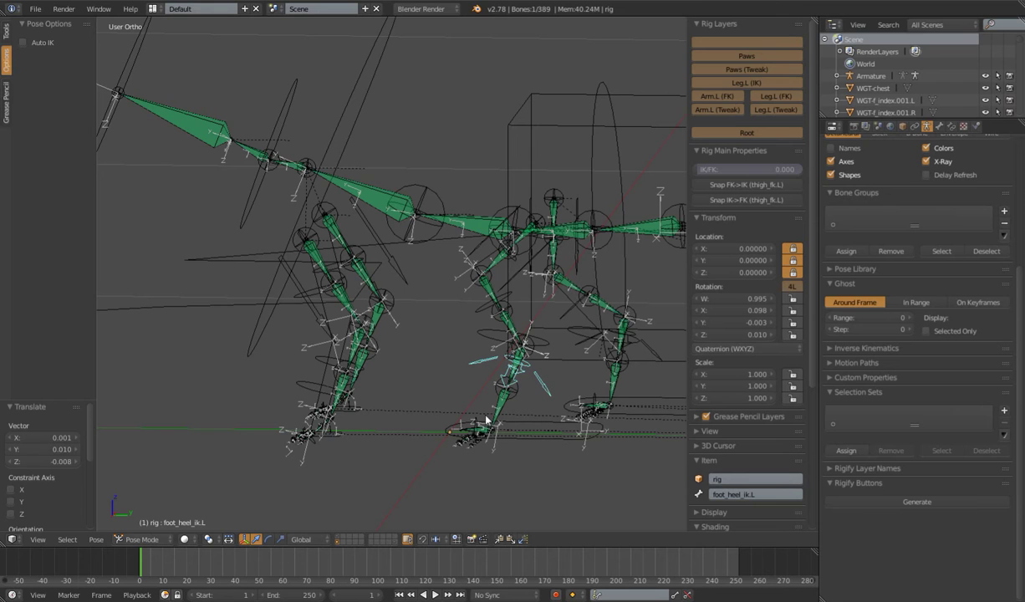
{"action": "middle_click_drag", "start_coordinate": [499, 347], "coordinate": [469, 351], "text": "shift"}
{"action": "scroll", "coordinate": [468, 350], "scroll_direction": "up", "scroll_amount": 3}
{"action": "right_click", "coordinate": [458, 395]}
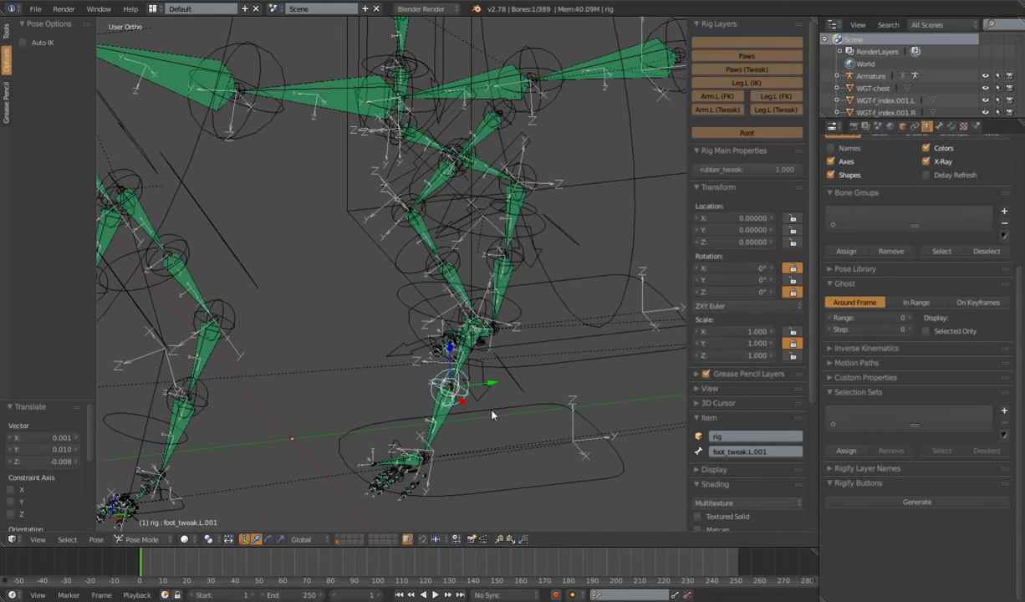
{"action": "key", "text": "r"}
{"action": "key", "text": "r"}
{"action": "key", "text": "Escape"}
{"action": "key", "text": "g"}
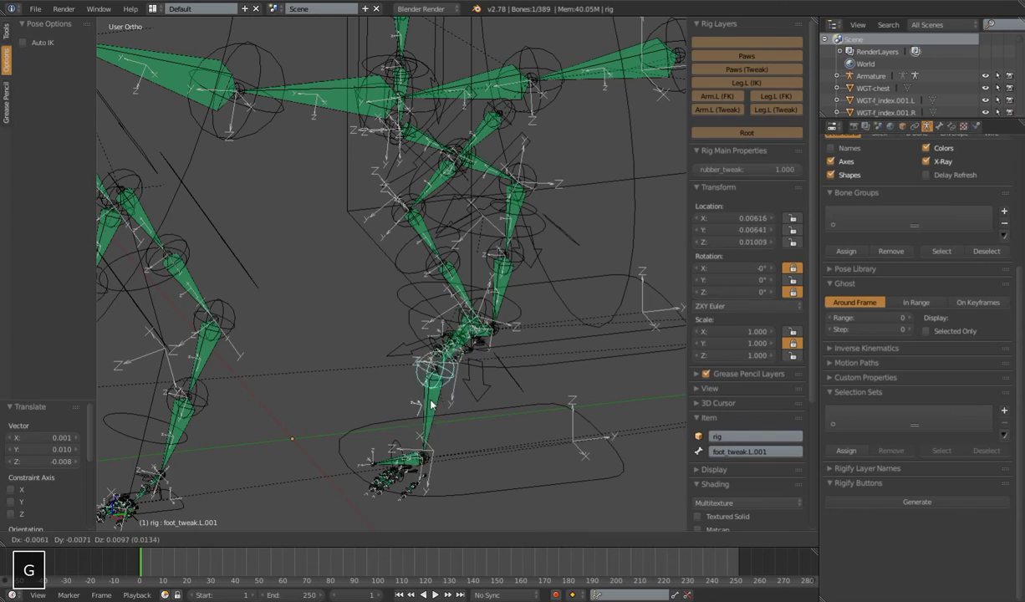
{"action": "right_click", "coordinate": [481, 400]}
{"action": "key", "text": "r"}
{"action": "right_click", "coordinate": [490, 401]}
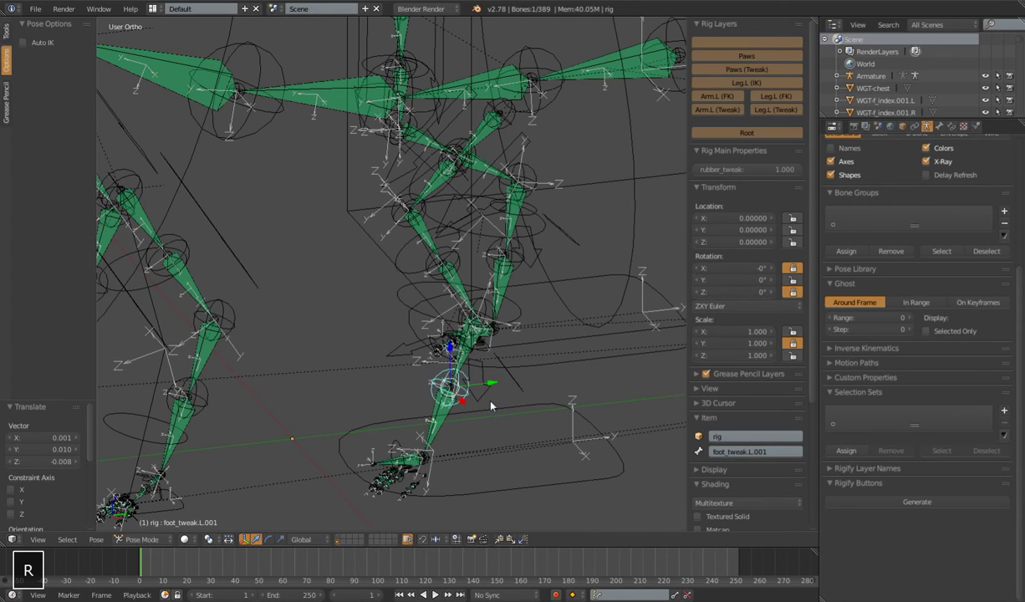
Try scaling the foot_tweak.L control on the left rear leg.
{"action": "right_click", "coordinate": [470, 311]}
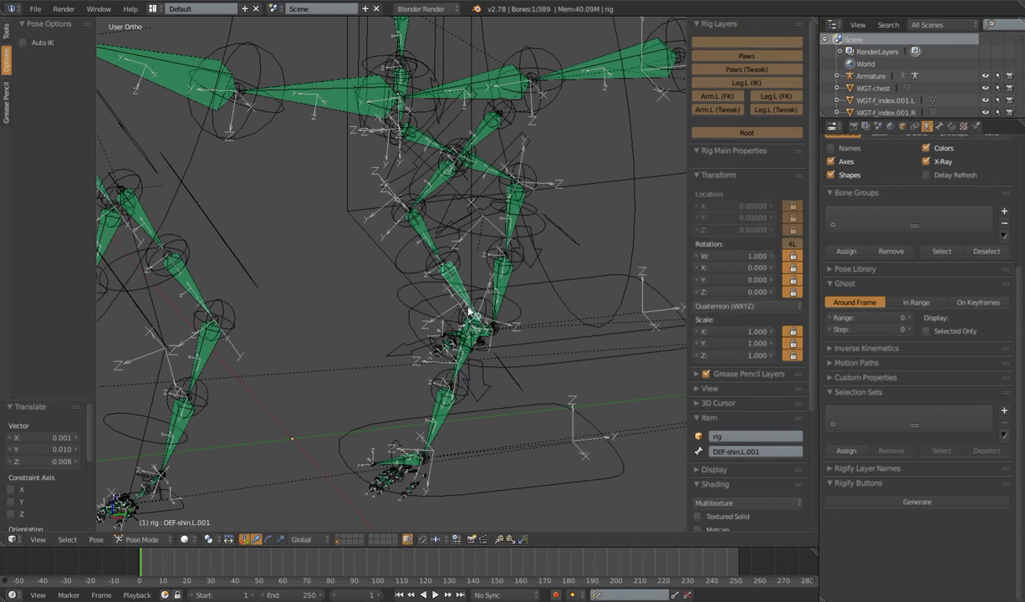
{"action": "right_click", "coordinate": [470, 310]}
{"action": "key", "text": "s"}
{"action": "right_click", "coordinate": [500, 336]}
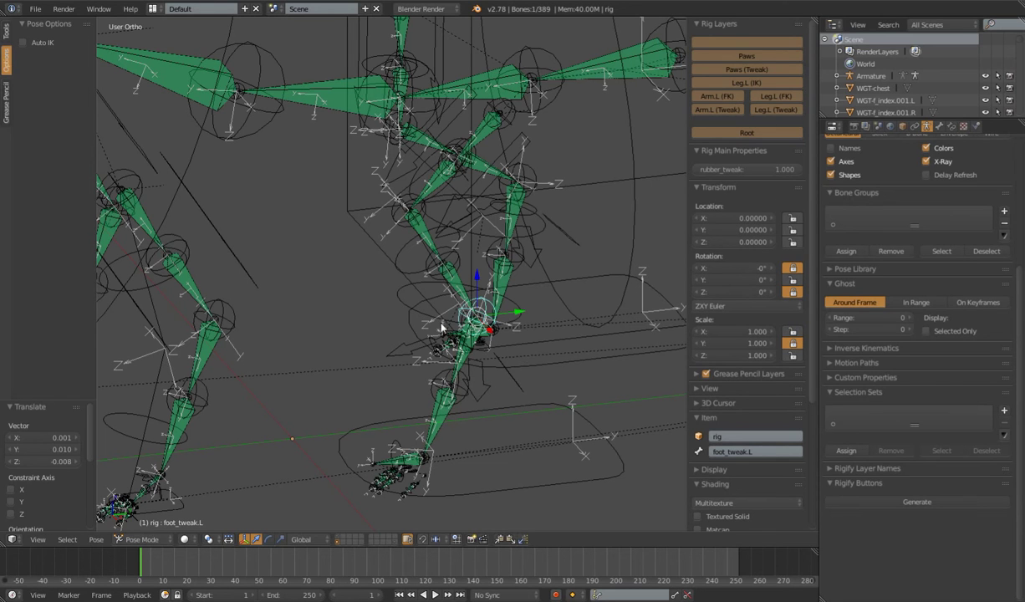
Try plain and trackball rotations on the thigh_ik.L control to swivel the left rear leg.
{"action": "scroll", "coordinate": [372, 328], "scroll_direction": "down", "scroll_amount": 3}
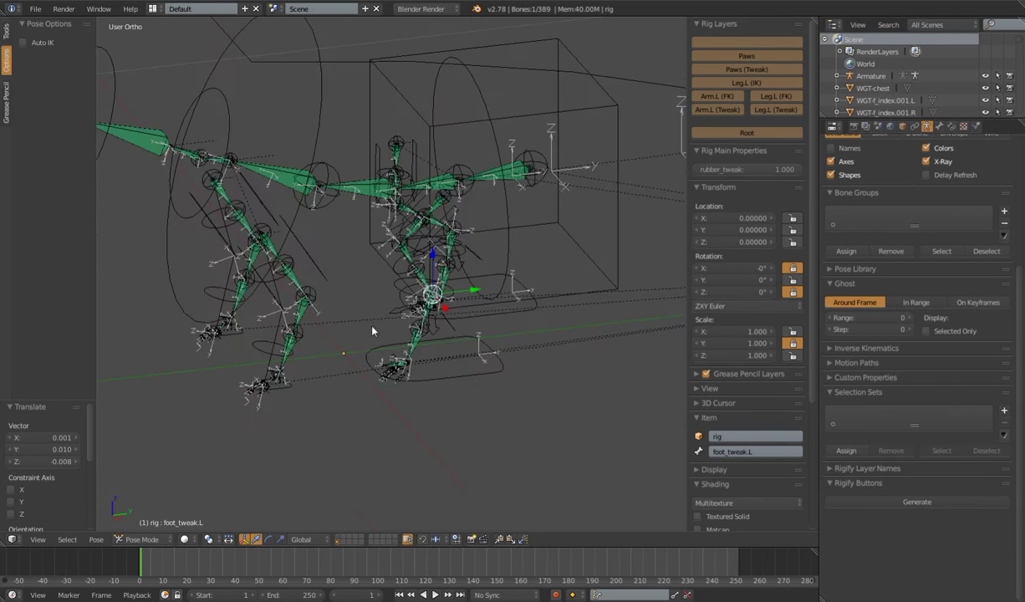
{"action": "middle_click_drag", "start_coordinate": [373, 327], "coordinate": [435, 350]}
{"action": "scroll", "coordinate": [435, 351], "scroll_direction": "up", "scroll_amount": 3}
{"action": "right_click", "coordinate": [398, 255]}
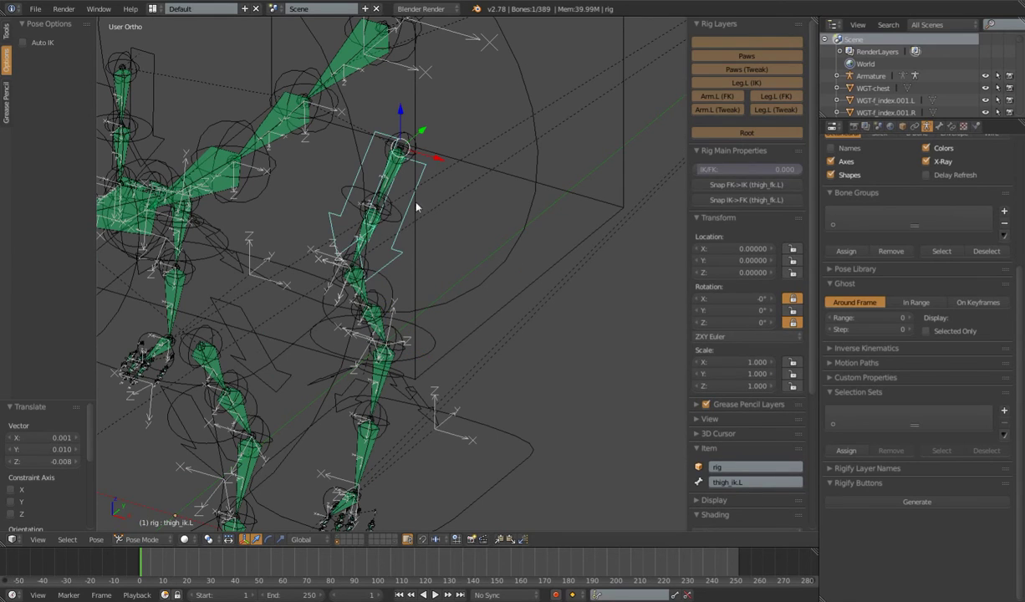
{"action": "key", "text": "r"}
{"action": "key", "text": "r"}
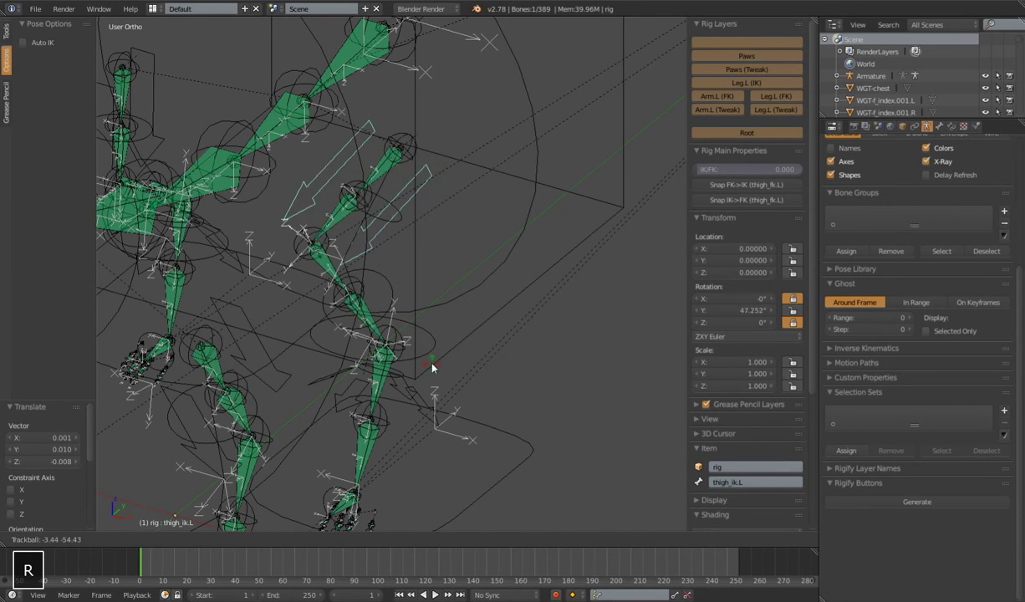
{"action": "right_click", "coordinate": [501, 354]}
{"action": "key", "text": "r"}
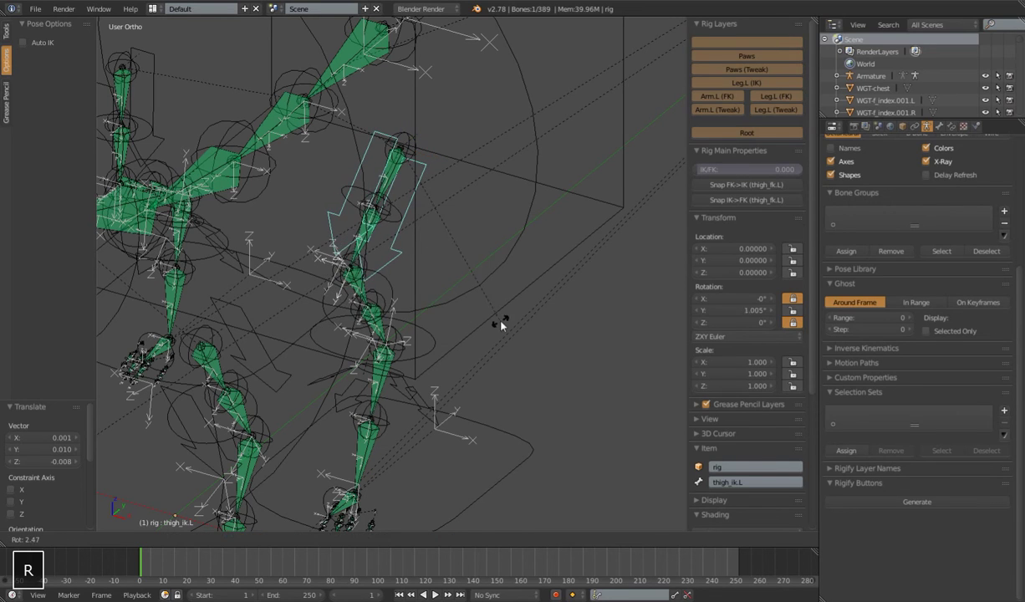
{"action": "key", "text": "Escape"}
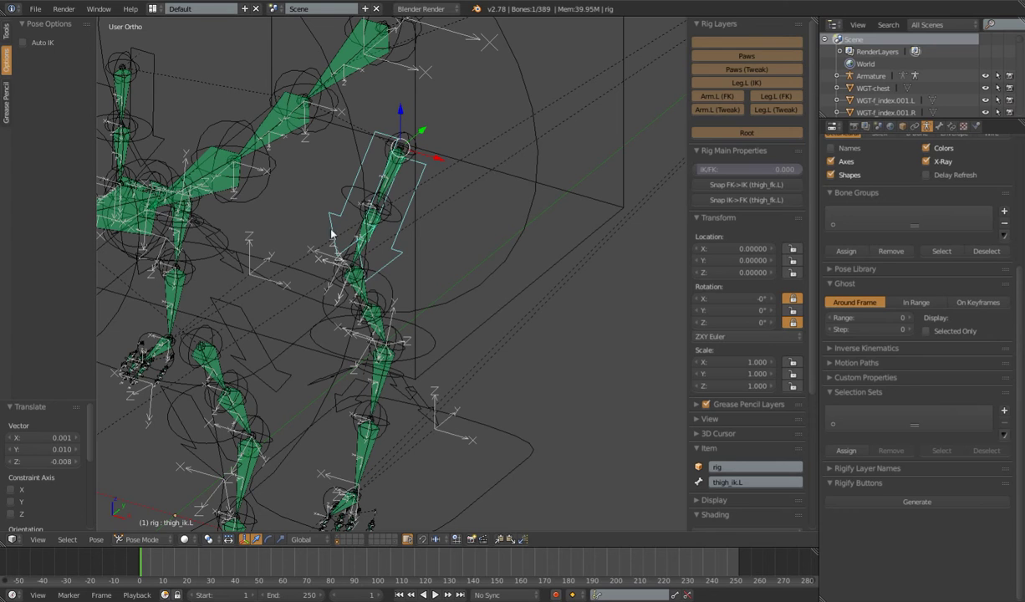
{"action": "middle_click_drag", "start_coordinate": [373, 345], "coordinate": [418, 317]}
{"action": "key", "text": "r"}
{"action": "key", "text": "r"}
{"action": "key", "text": "Escape"}
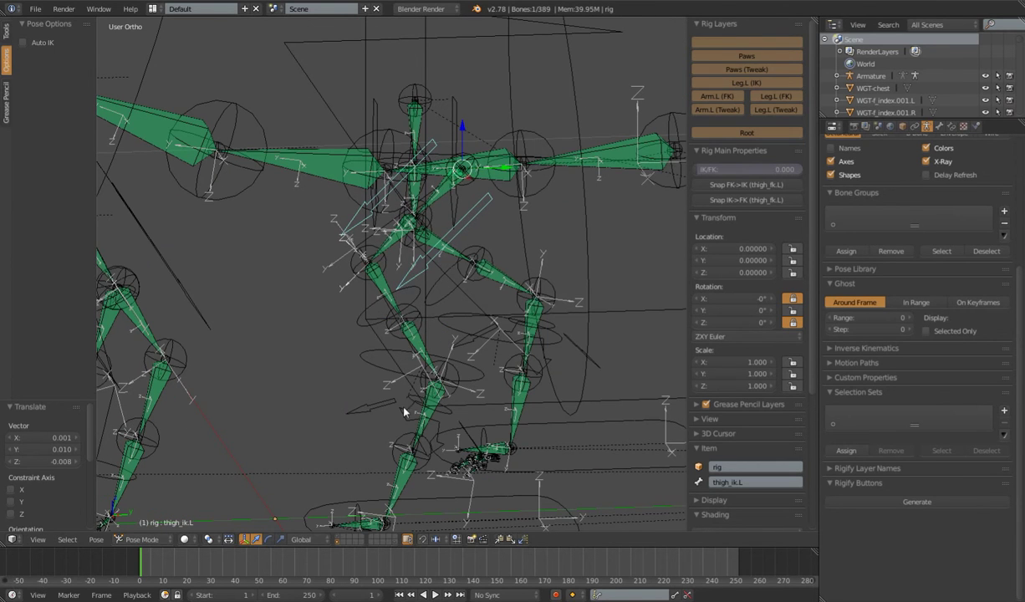
Rotate the foot_heel_ik.L control by about 3°.
{"action": "right_click", "coordinate": [380, 406]}
{"action": "middle_click_drag", "start_coordinate": [458, 425], "coordinate": [475, 365]}
{"action": "scroll", "coordinate": [475, 368], "scroll_direction": "up", "scroll_amount": 2}
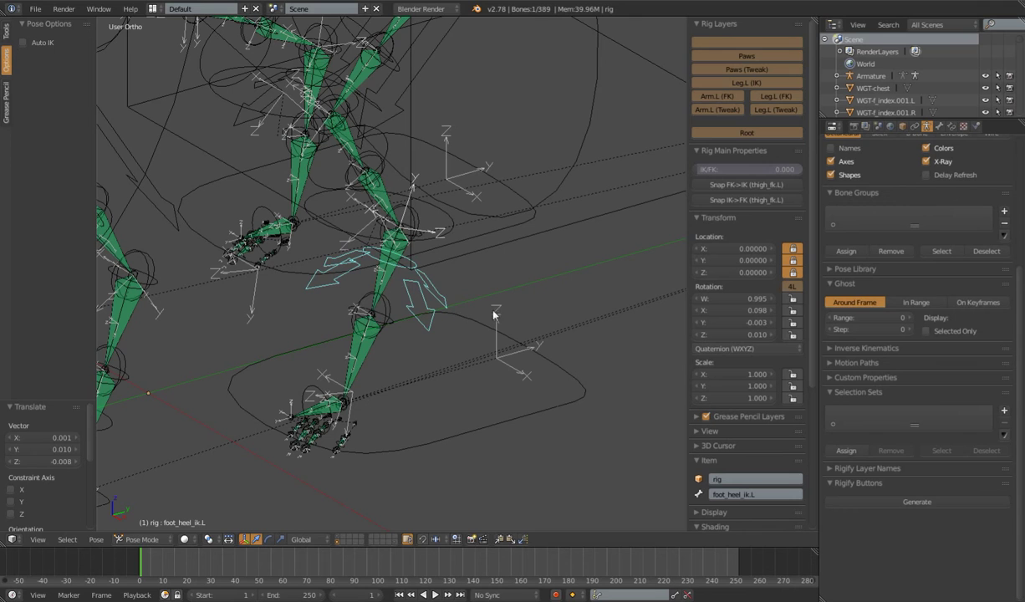
{"action": "middle_click_drag", "start_coordinate": [500, 320], "coordinate": [382, 167]}
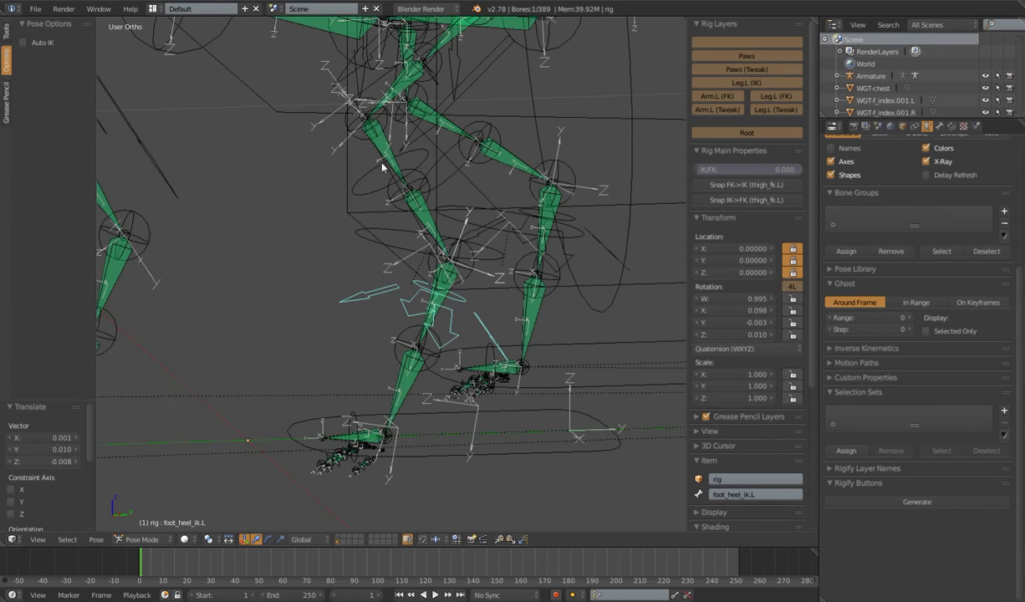
{"action": "key", "text": "r"}
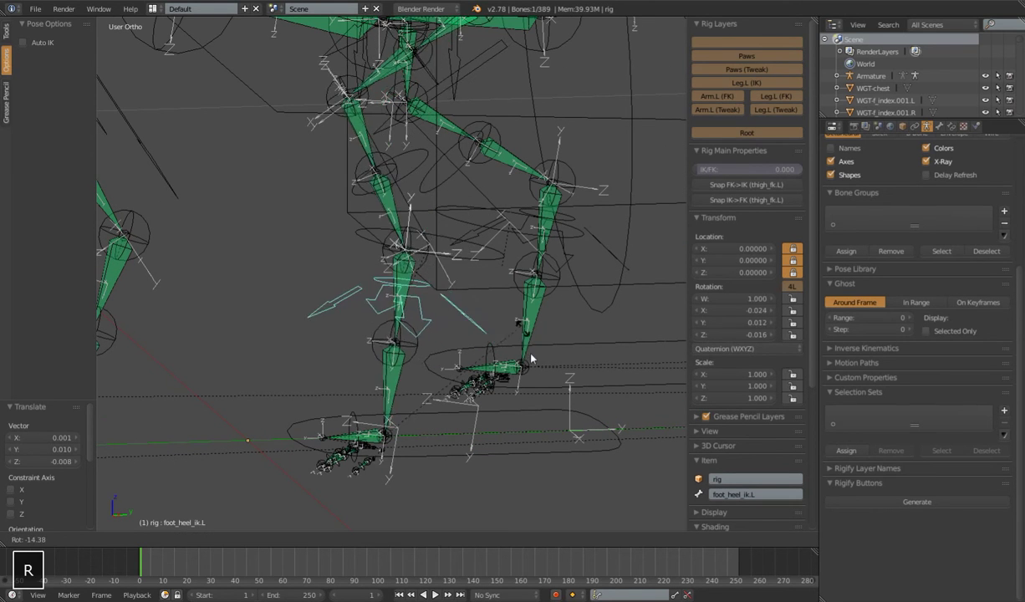
{"action": "left_click", "coordinate": [549, 377]}
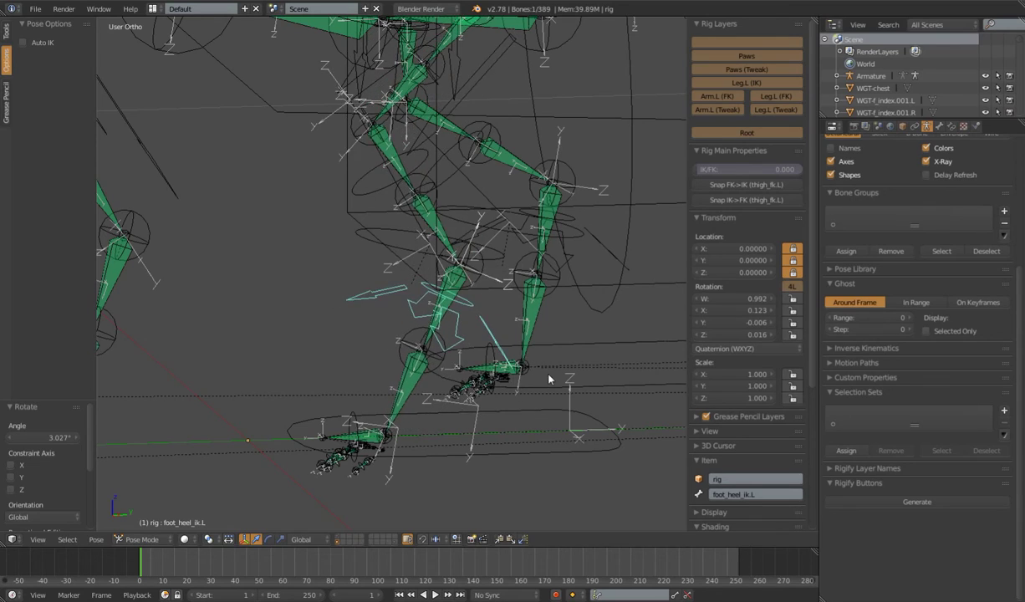
Select the foot_ik.L control and examine the posed quadruped rig from several angles, including the right orthographic view.
{"action": "scroll", "coordinate": [439, 338], "scroll_direction": "down", "scroll_amount": 3}
{"action": "middle_click_drag", "start_coordinate": [440, 343], "coordinate": [526, 345]}
{"action": "middle_click_drag", "start_coordinate": [464, 348], "coordinate": [393, 361]}
{"action": "scroll", "coordinate": [450, 343], "scroll_direction": "down", "scroll_amount": 4}
{"action": "scroll", "coordinate": [419, 365], "scroll_direction": "up", "scroll_amount": 3}
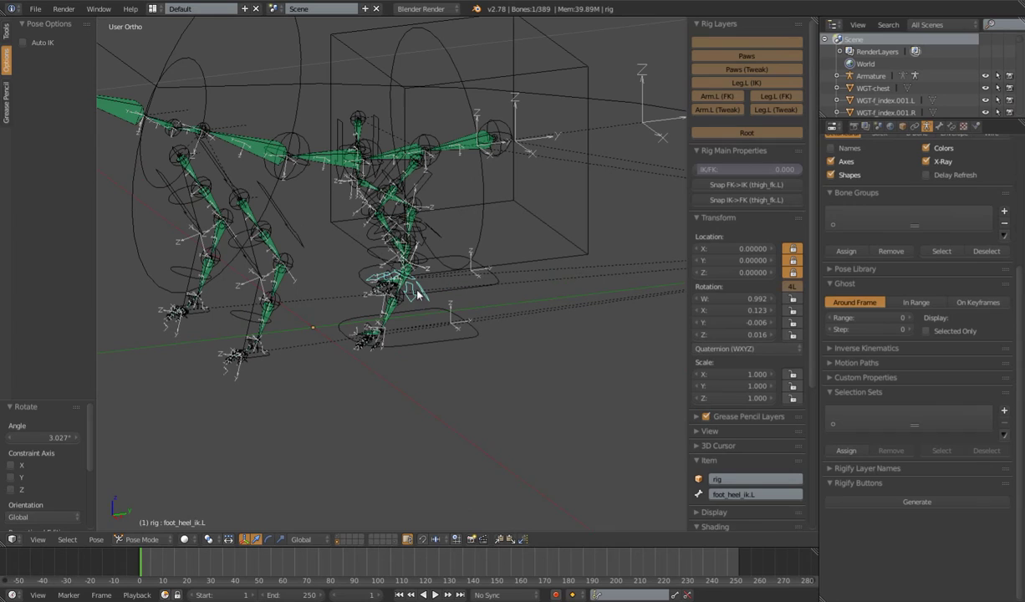
{"action": "right_click", "coordinate": [418, 333]}
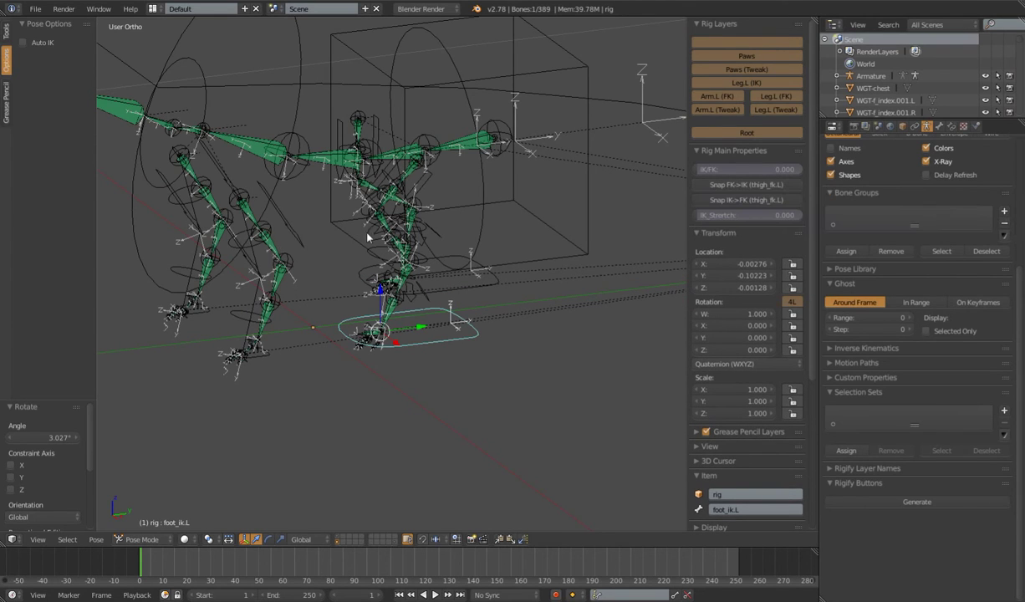
{"action": "middle_click_drag", "start_coordinate": [418, 267], "coordinate": [424, 336]}
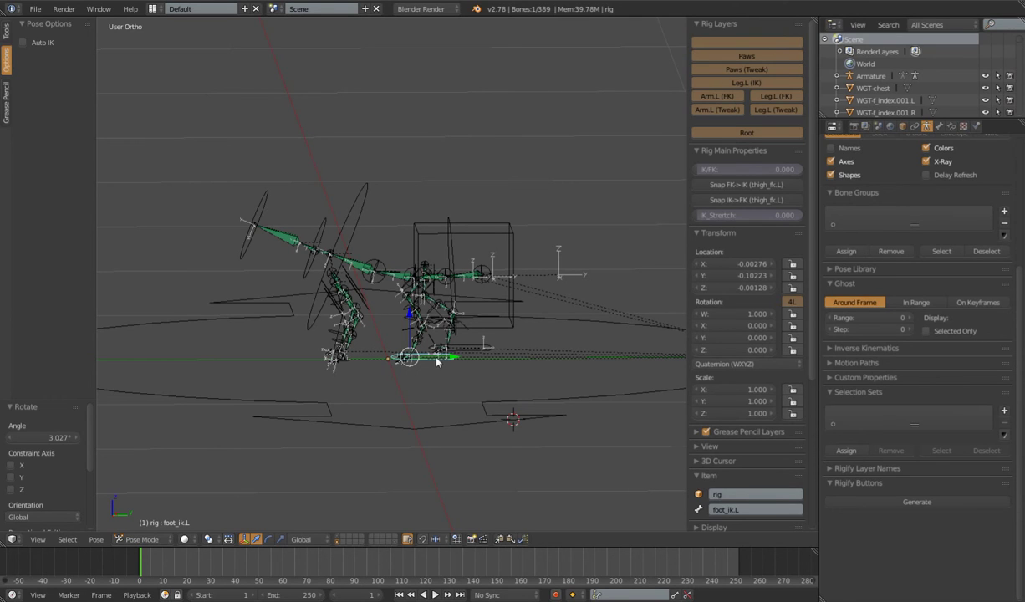
{"action": "middle_click_drag", "start_coordinate": [384, 357], "coordinate": [437, 336]}
{"action": "scroll", "coordinate": [432, 341], "scroll_direction": "up", "scroll_amount": 3}
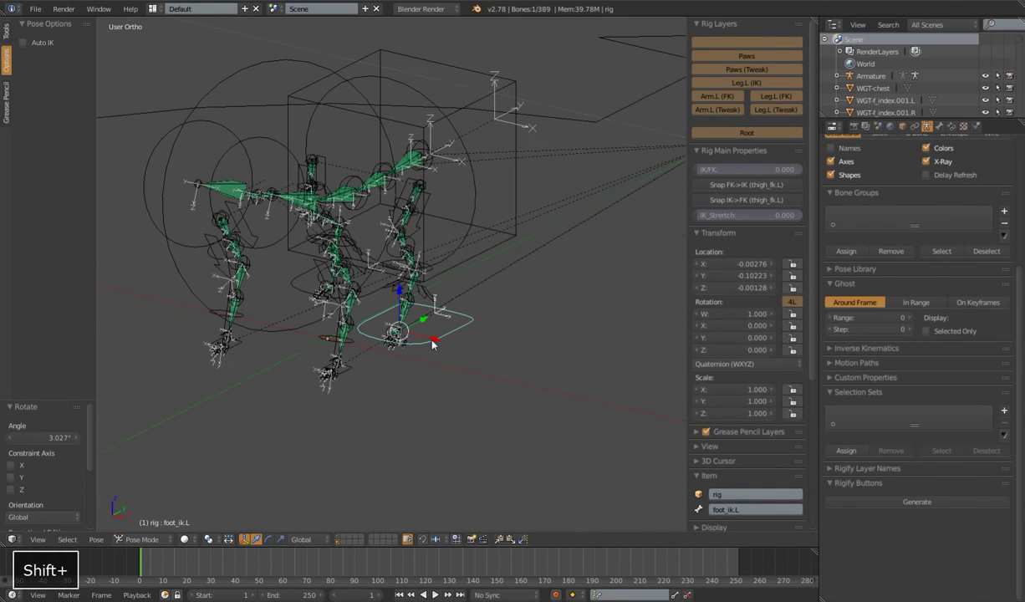
{"action": "key", "text": "KP_1"}
{"action": "key", "text": "KP_3"}
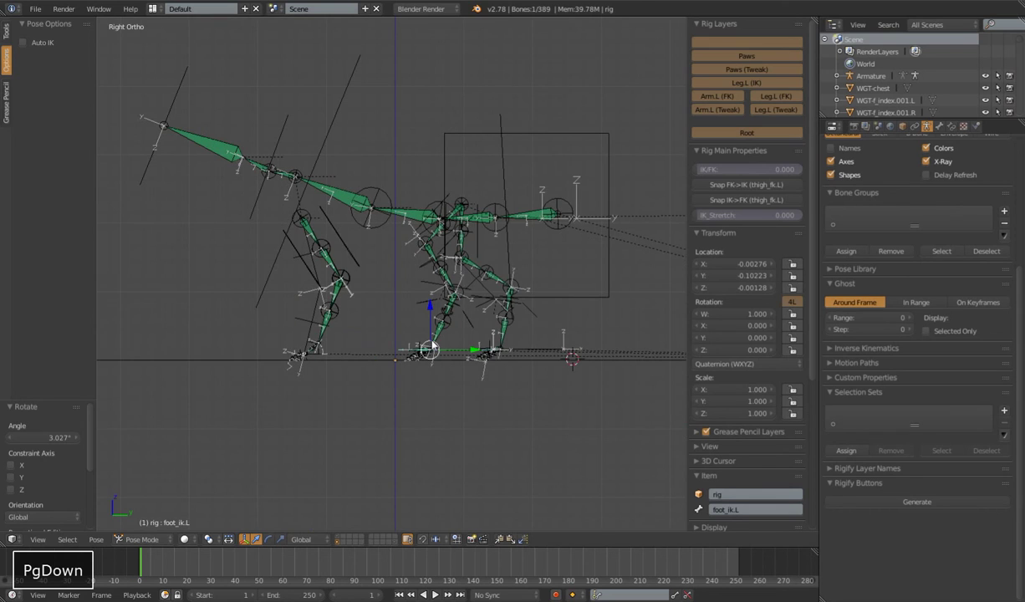
{"action": "middle_click_drag", "start_coordinate": [411, 338], "coordinate": [423, 361]}
{"action": "scroll", "coordinate": [382, 350], "scroll_direction": "down", "scroll_amount": 3}
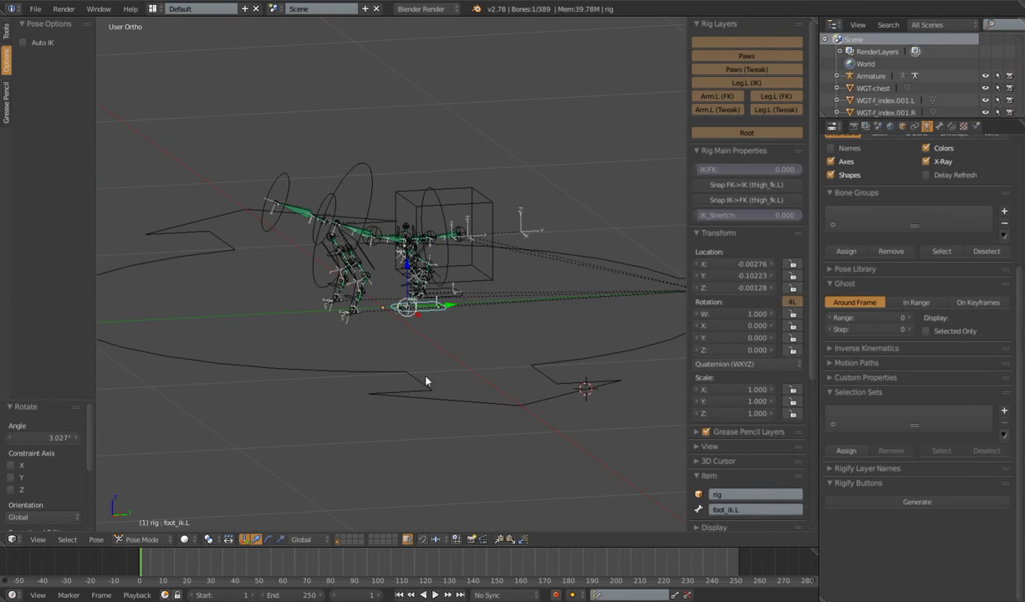
{"action": "scroll", "coordinate": [504, 293], "scroll_direction": "up", "scroll_amount": 3}
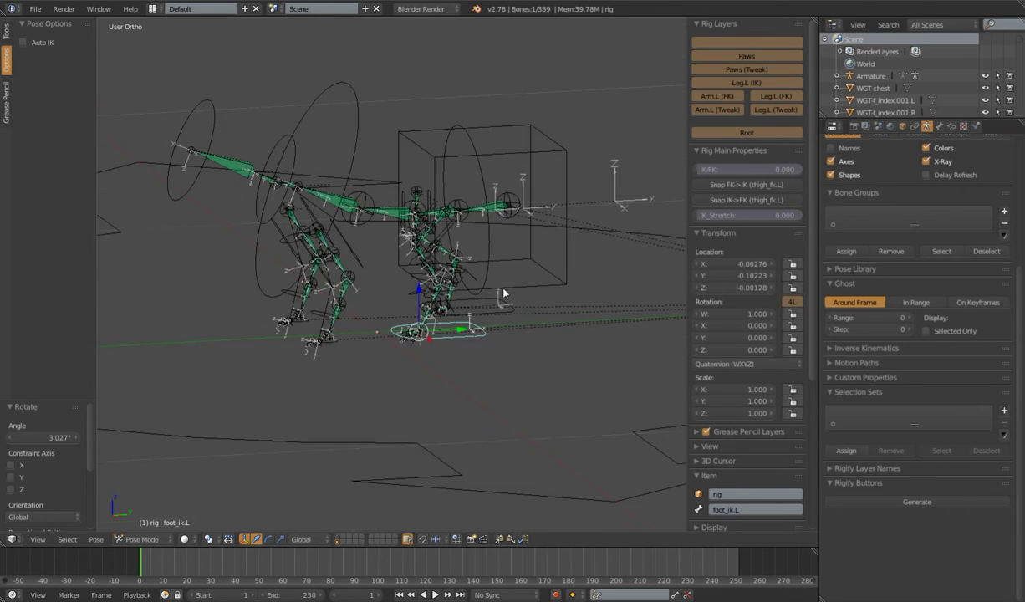
Select the spine bone DEF-spine.002 and open its bone properties to examine the Bendy Bones settings.
{"action": "scroll", "coordinate": [503, 293], "scroll_direction": "up", "scroll_amount": 3}
{"action": "middle_click_drag", "start_coordinate": [475, 265], "coordinate": [426, 292], "text": "shift"}
{"action": "scroll", "coordinate": [422, 286], "scroll_direction": "up", "scroll_amount": 2}
{"action": "right_click", "coordinate": [326, 150]}
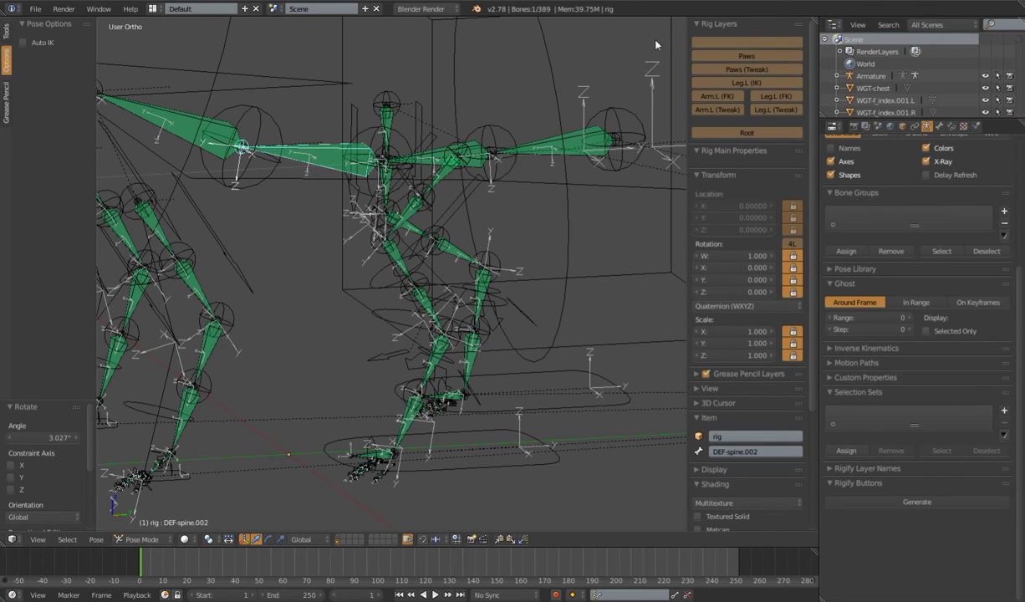
{"action": "left_click", "coordinate": [938, 126]}
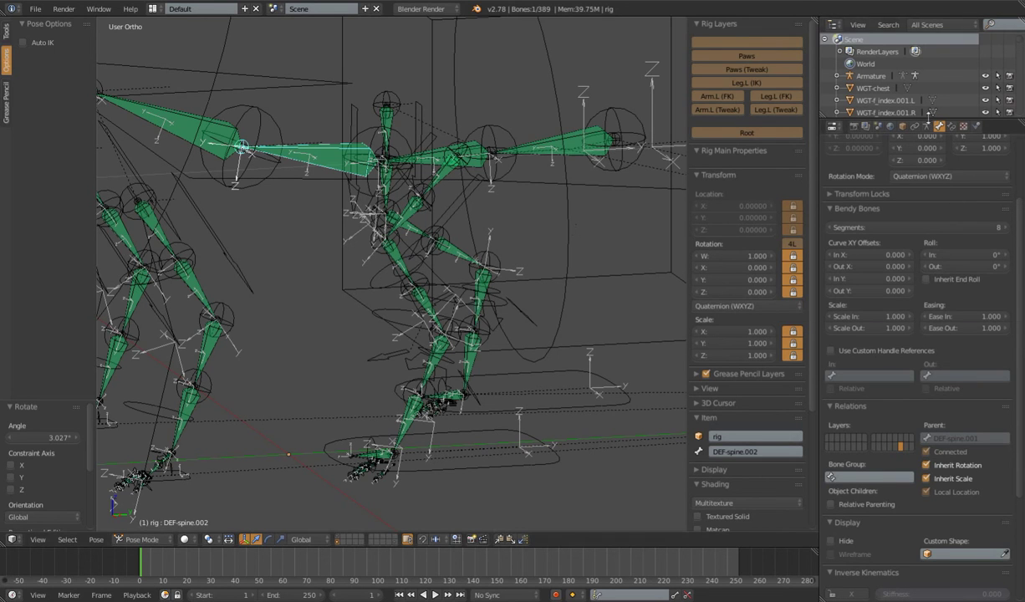
{"action": "scroll", "coordinate": [435, 303], "scroll_direction": "down", "scroll_amount": 4}
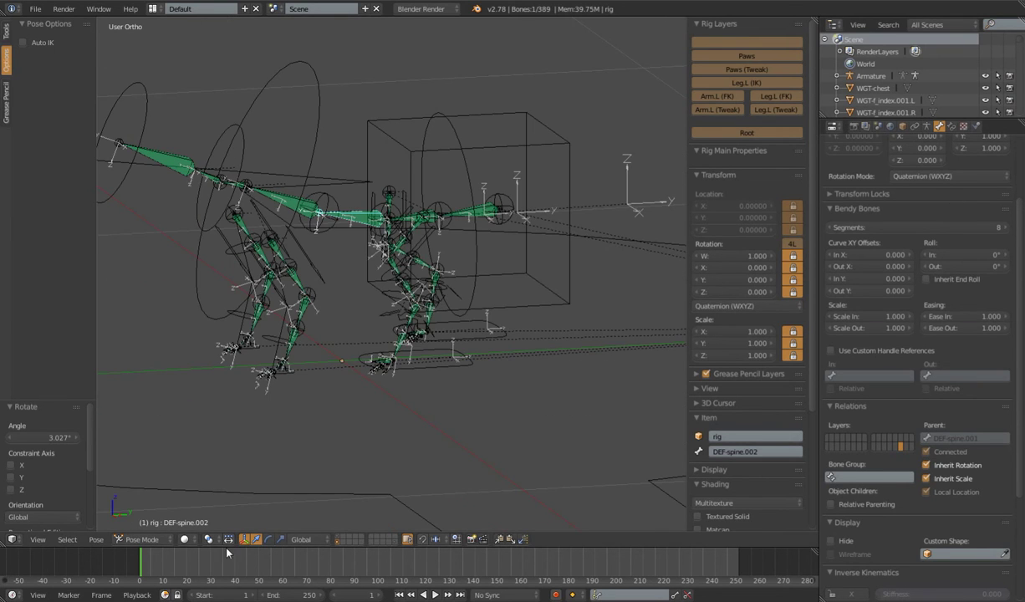
{"action": "scroll", "coordinate": [353, 356], "scroll_direction": "up", "scroll_amount": 5}
{"action": "scroll", "coordinate": [353, 356], "scroll_direction": "down", "scroll_amount": 4}
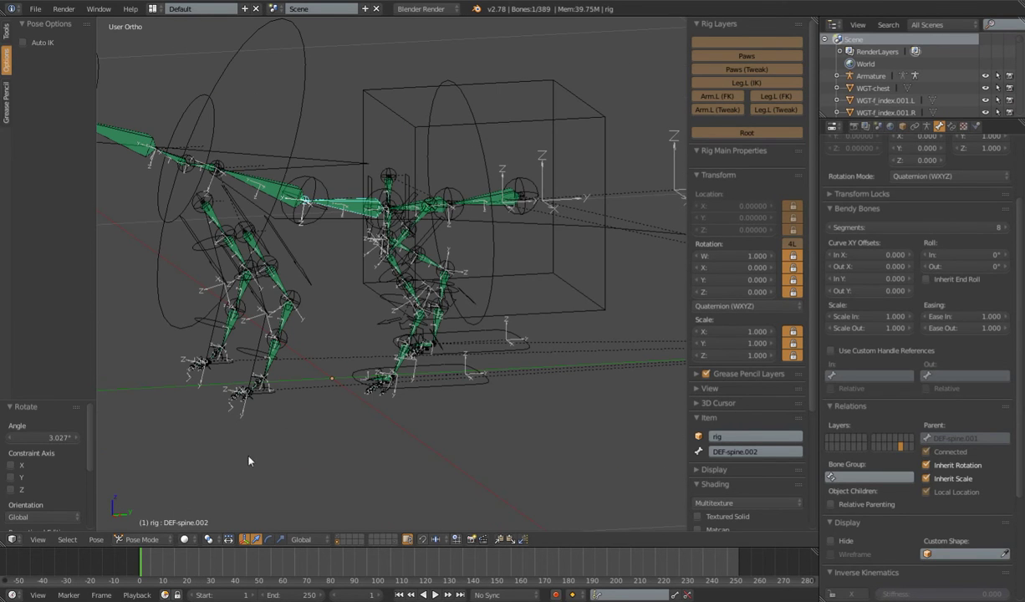
Switch to the Blender window with the single-leg rig and lower its foot_ik.L control in the front view.
{"action": "mouse_move", "coordinate": [280, 601]}
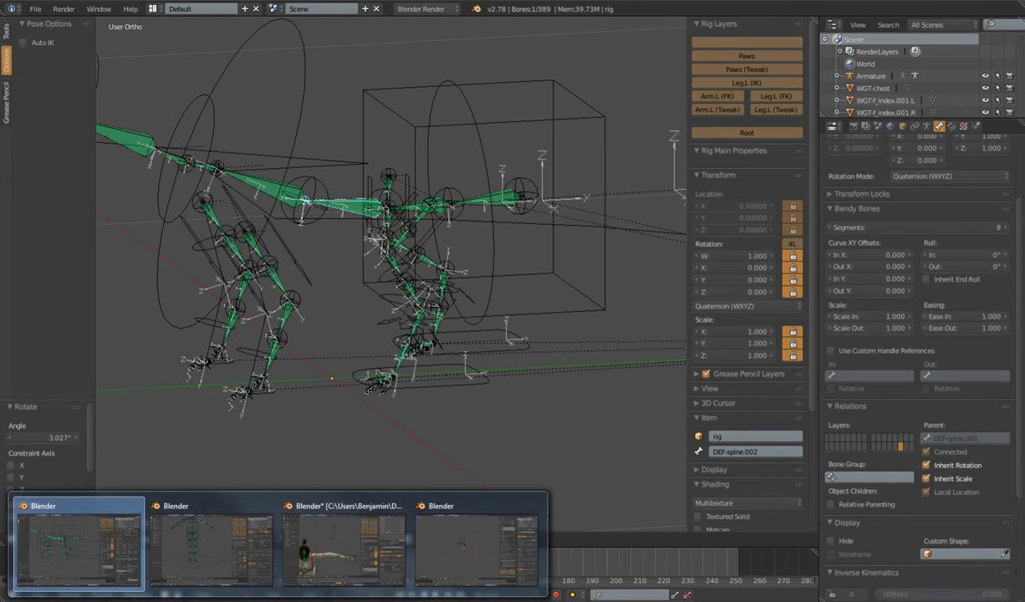
{"action": "left_click", "coordinate": [476, 542]}
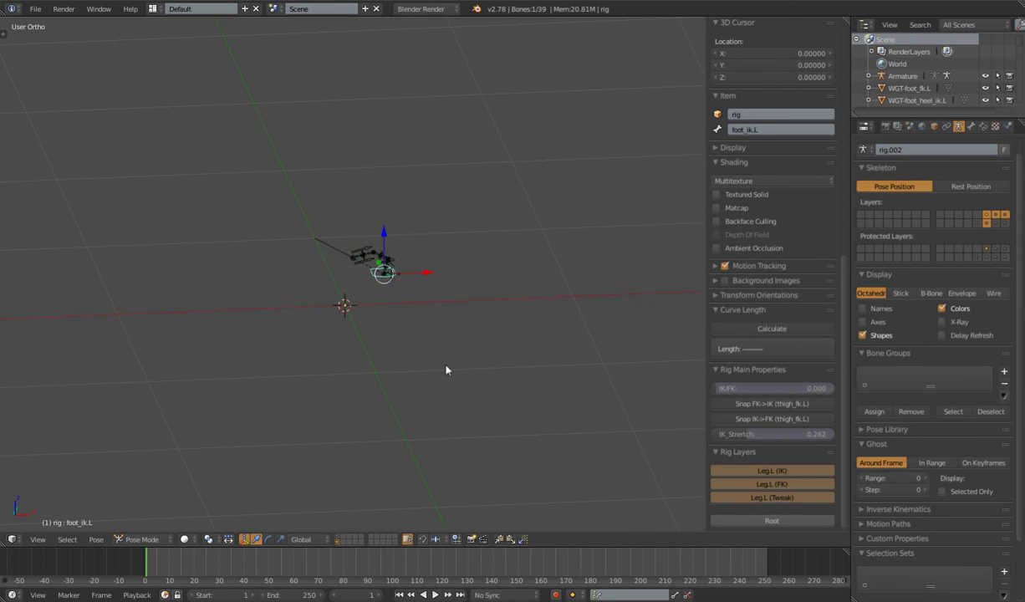
{"action": "middle_click_drag", "start_coordinate": [428, 322], "coordinate": [410, 303], "text": "shift"}
{"action": "scroll", "coordinate": [392, 258], "scroll_direction": "up", "scroll_amount": 11}
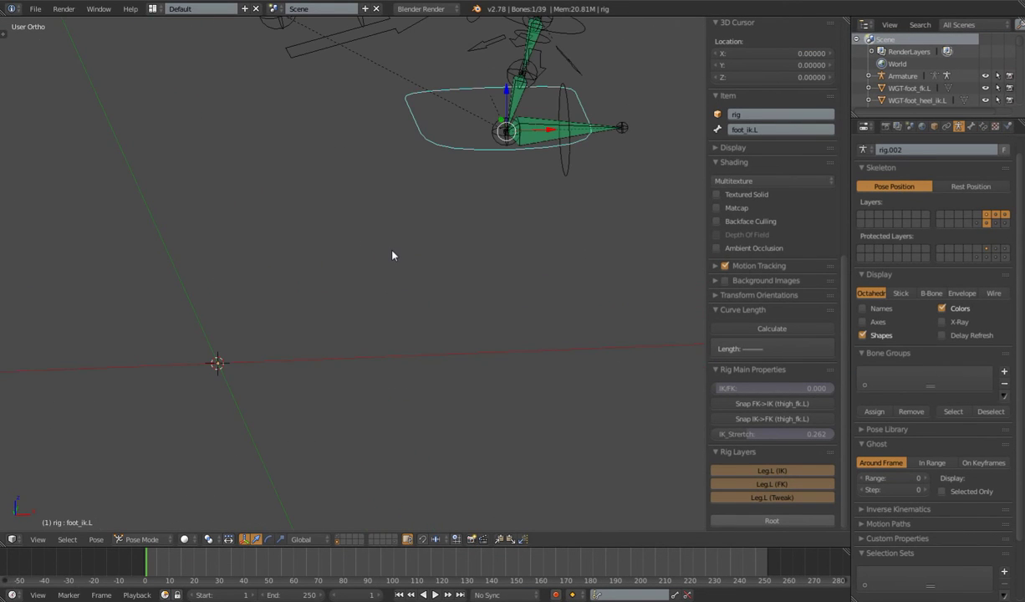
{"action": "key", "text": "KP_End"}
{"action": "key", "text": "KP_Page_Down"}
{"action": "key", "text": "KP_End"}
{"action": "scroll", "coordinate": [393, 256], "scroll_direction": "down", "scroll_amount": 4}
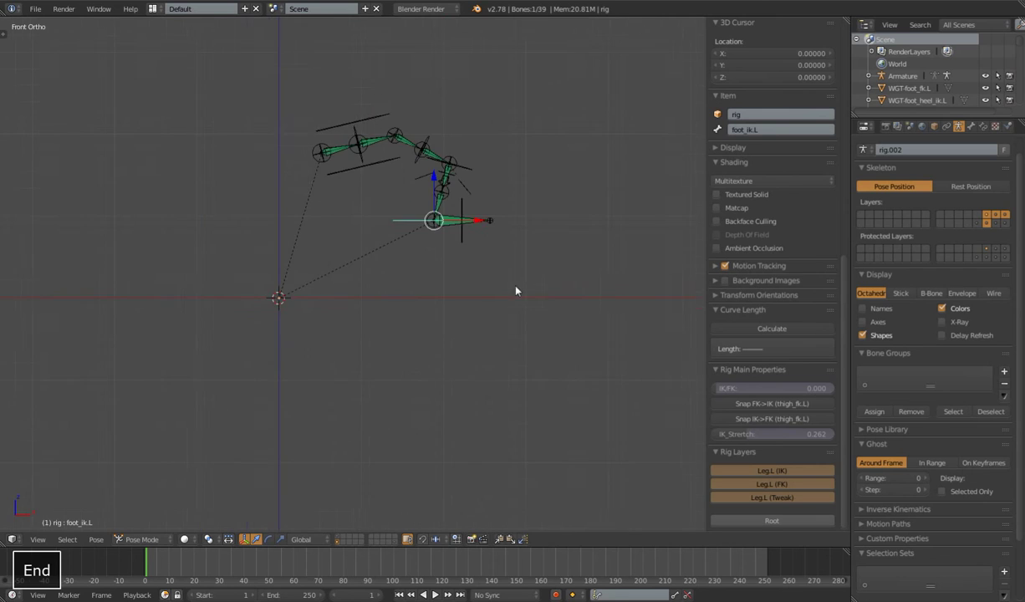
{"action": "middle_click_drag", "start_coordinate": [515, 290], "coordinate": [398, 294], "text": "shift"}
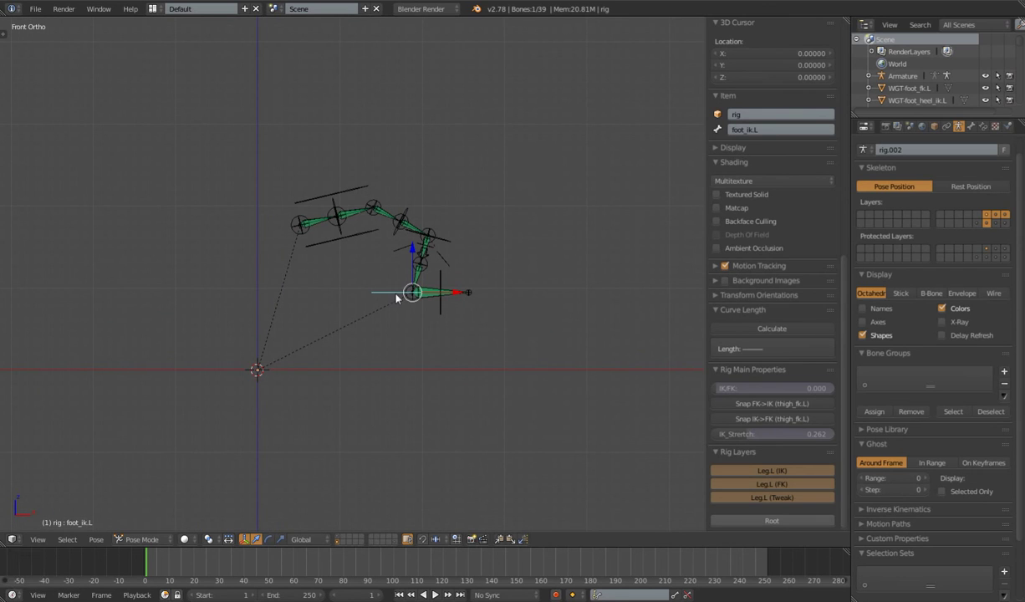
{"action": "key", "text": "g"}
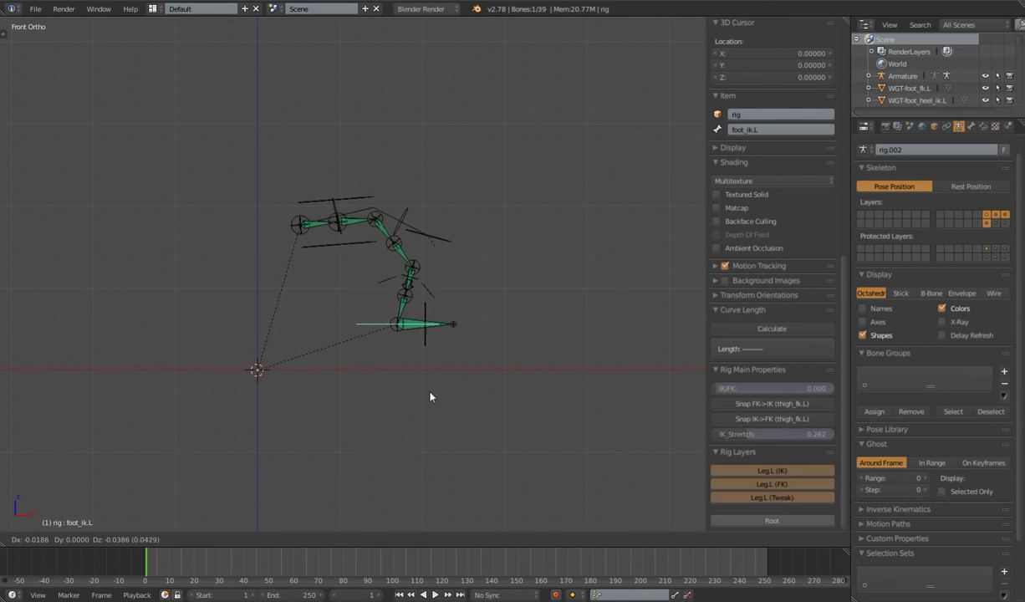
{"action": "left_click", "coordinate": [432, 390]}
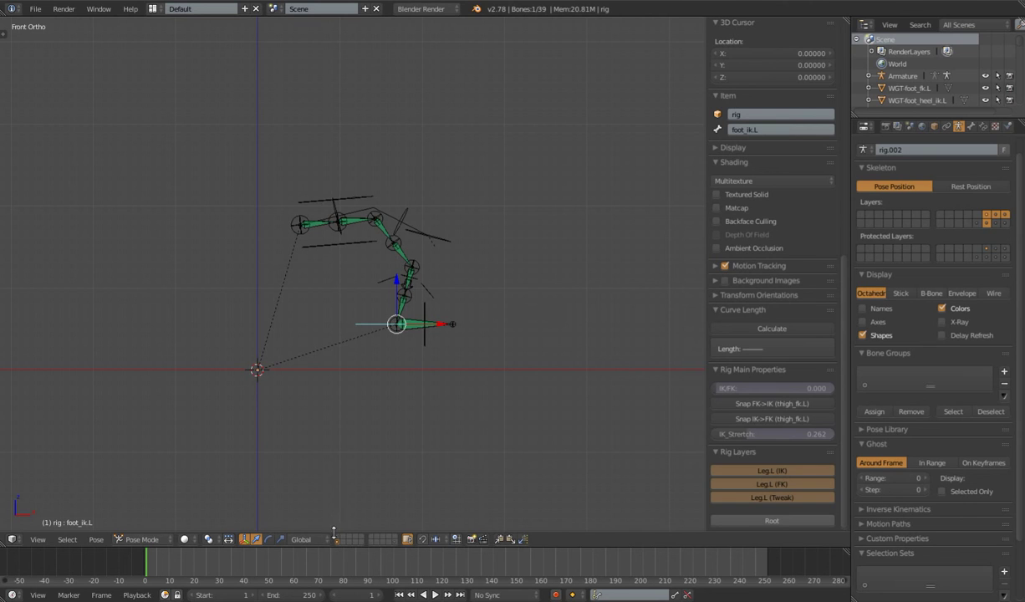
Show the layer holding the three-bone source armature, select that armature, and return to the rig's foot_ik.L control.
{"action": "left_click", "coordinate": [338, 536]}
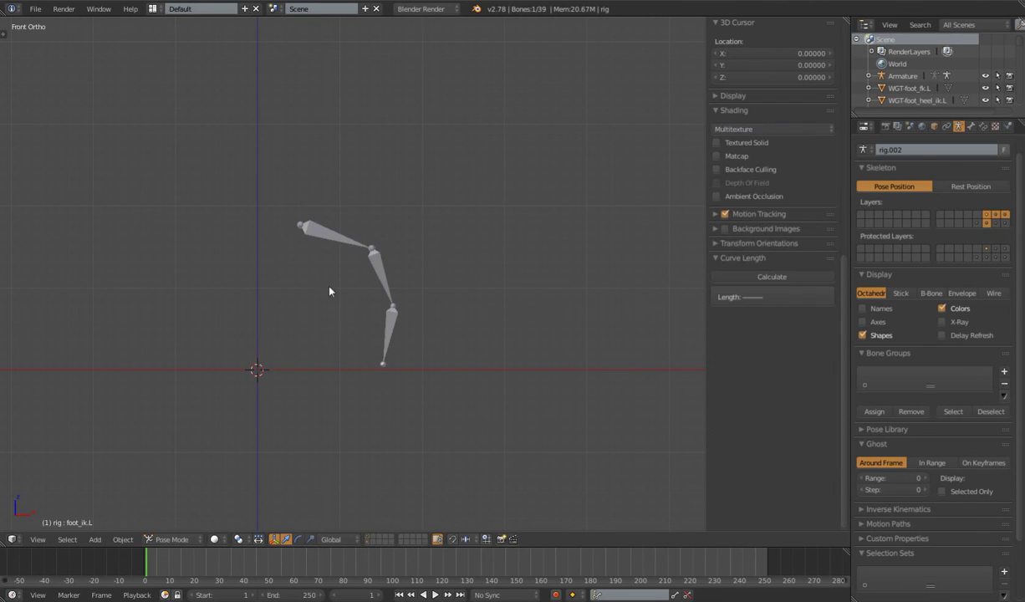
{"action": "right_click", "coordinate": [336, 235]}
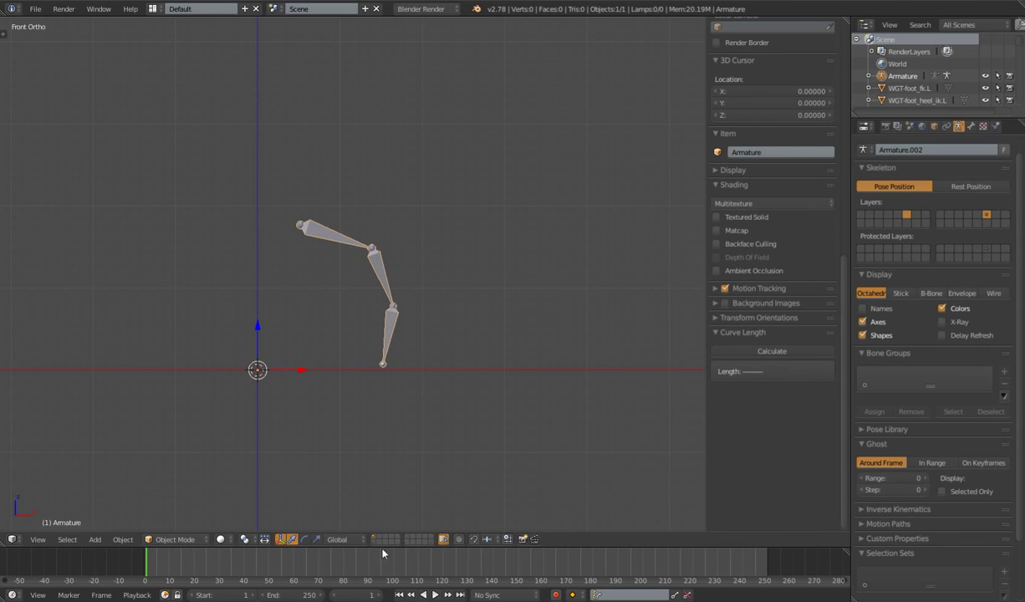
{"action": "key", "text": "a"}
{"action": "right_click", "coordinate": [400, 323]}
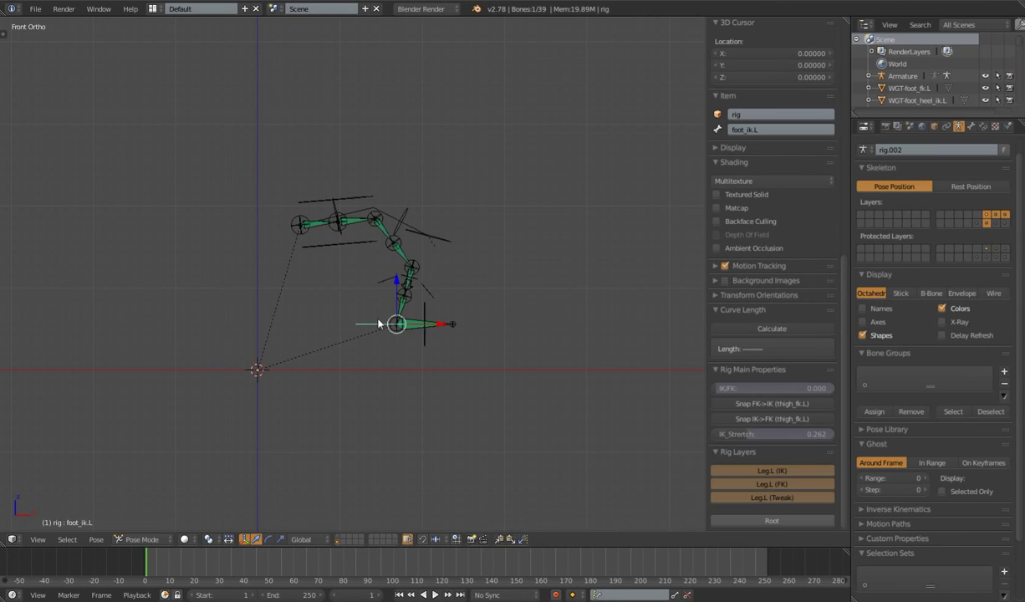
Lower the foot_ik.L control further and try moving the shin_tweak.L.001 control.
{"action": "key", "text": "g"}
{"action": "left_click", "coordinate": [384, 370]}
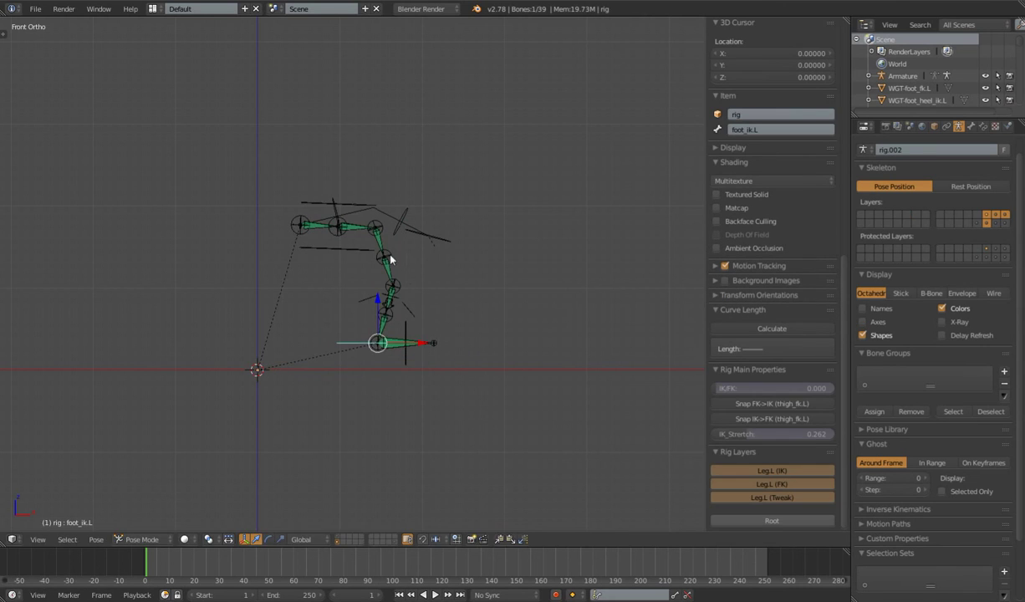
{"action": "right_click", "coordinate": [386, 255]}
{"action": "key", "text": "g"}
{"action": "right_click", "coordinate": [432, 281]}
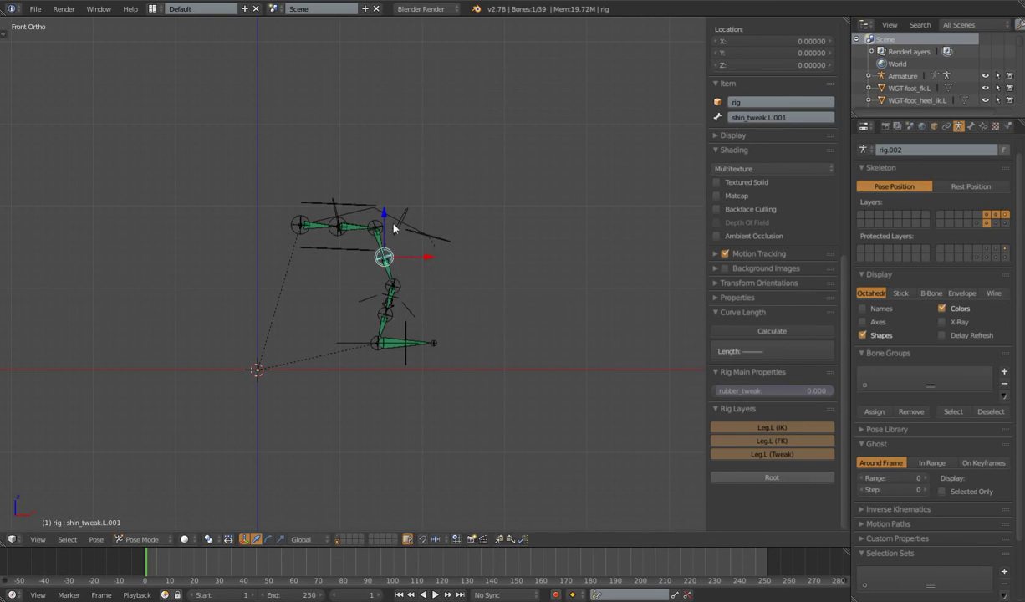
Rotate the thigh_ik.L control to swivel the leg.
{"action": "middle_click_drag", "start_coordinate": [348, 245], "coordinate": [355, 279]}
{"action": "right_click", "coordinate": [363, 216]}
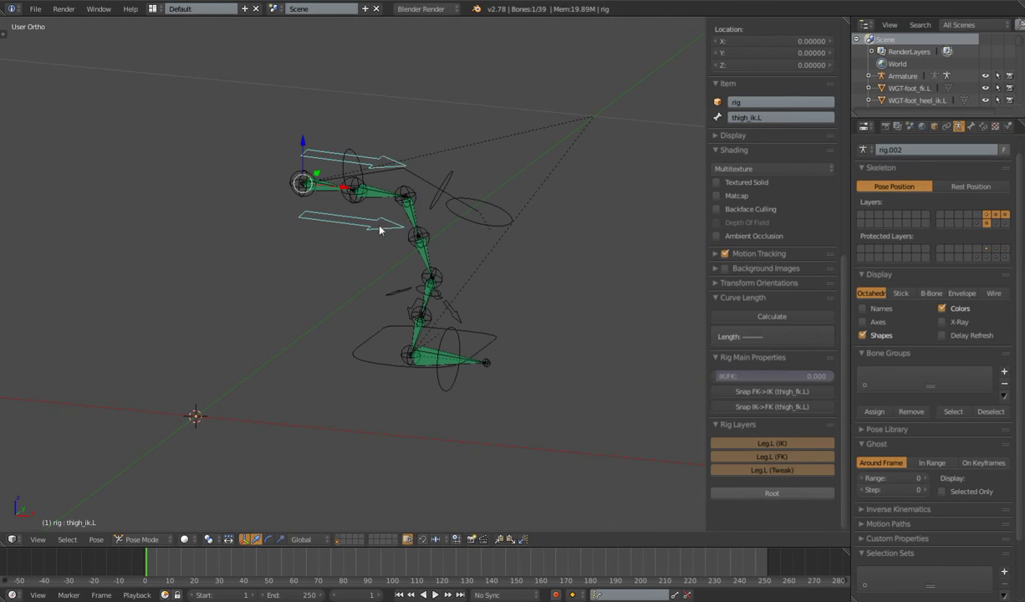
{"action": "key", "text": "r"}
{"action": "left_click", "coordinate": [516, 350]}
{"action": "middle_click_drag", "start_coordinate": [516, 351], "coordinate": [444, 345]}
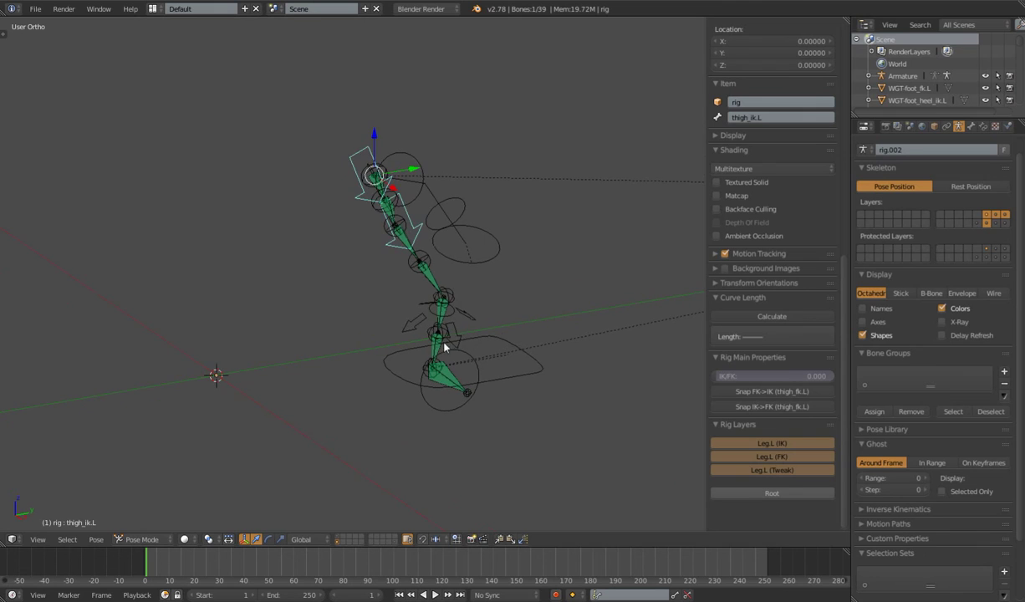
Rotate the foot_heel_ik.L control by about -26° to swing the lower leg around the foot.
{"action": "right_click", "coordinate": [465, 328]}
{"action": "key", "text": "g"}
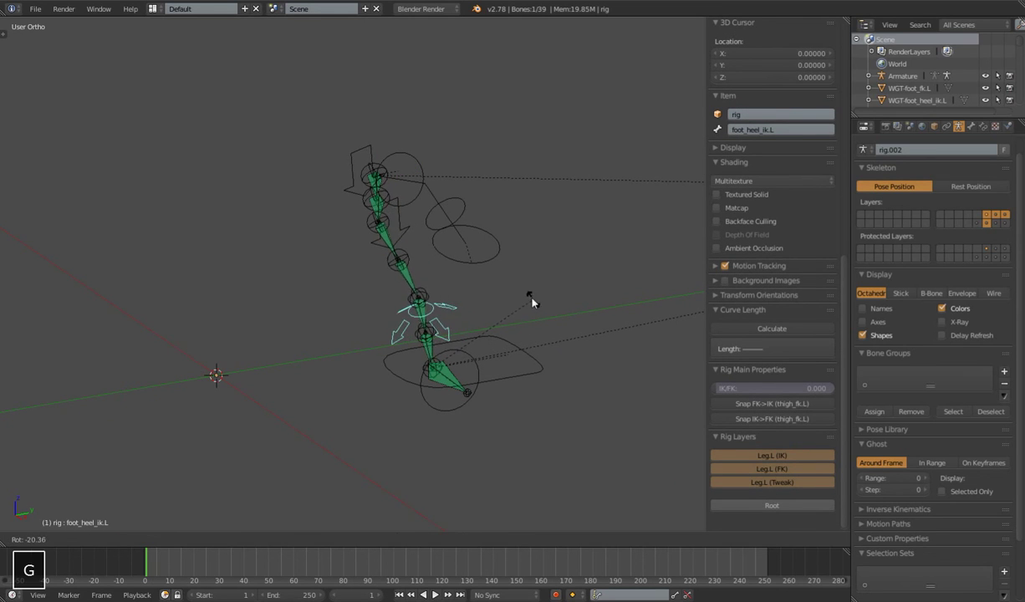
{"action": "right_click", "coordinate": [492, 311]}
{"action": "middle_click_drag", "start_coordinate": [493, 311], "coordinate": [562, 345]}
{"action": "key", "text": "r"}
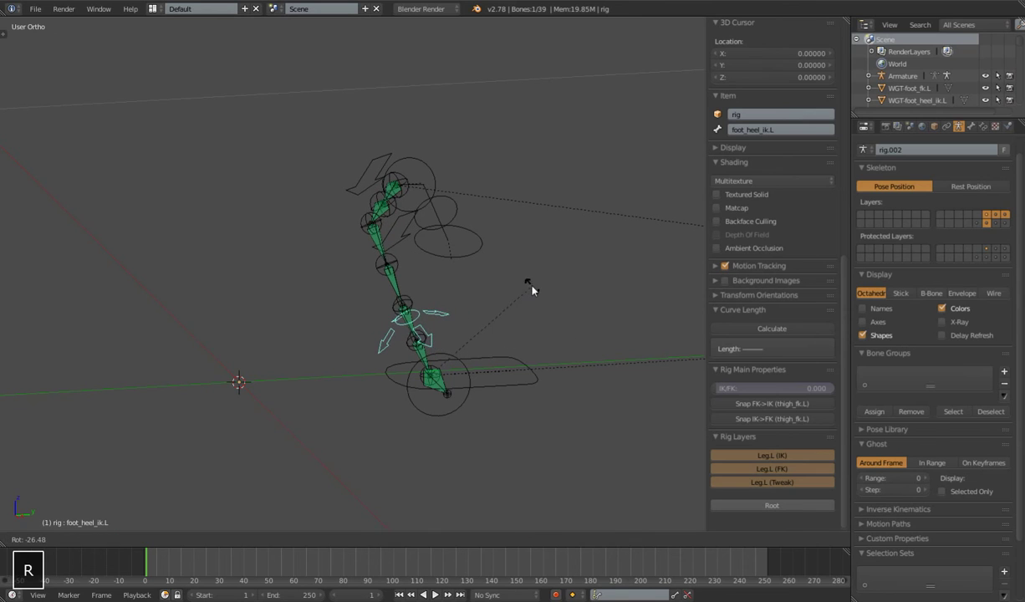
{"action": "left_click", "coordinate": [531, 287]}
{"action": "middle_click_drag", "start_coordinate": [402, 326], "coordinate": [421, 336]}
Reset the pose of all the leg rig's bones.
{"action": "key", "text": "a"}
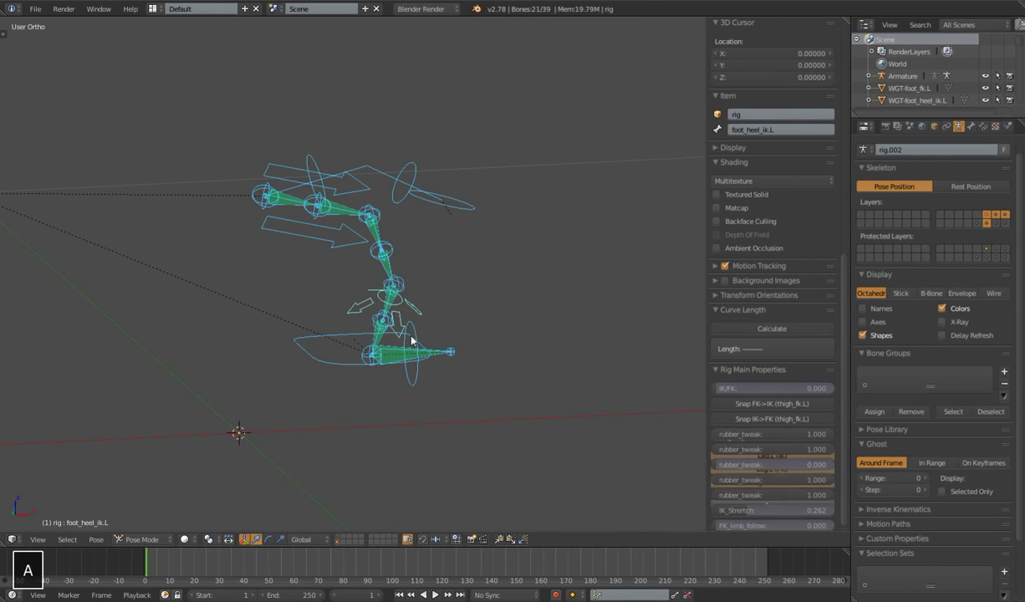
{"action": "key", "text": "alt+g"}
{"action": "key", "text": "alt+s"}
Move the foot_ik.L control repeatedly to test how the leg bends, leaving the foot raised and forward.
{"action": "right_click", "coordinate": [415, 388]}
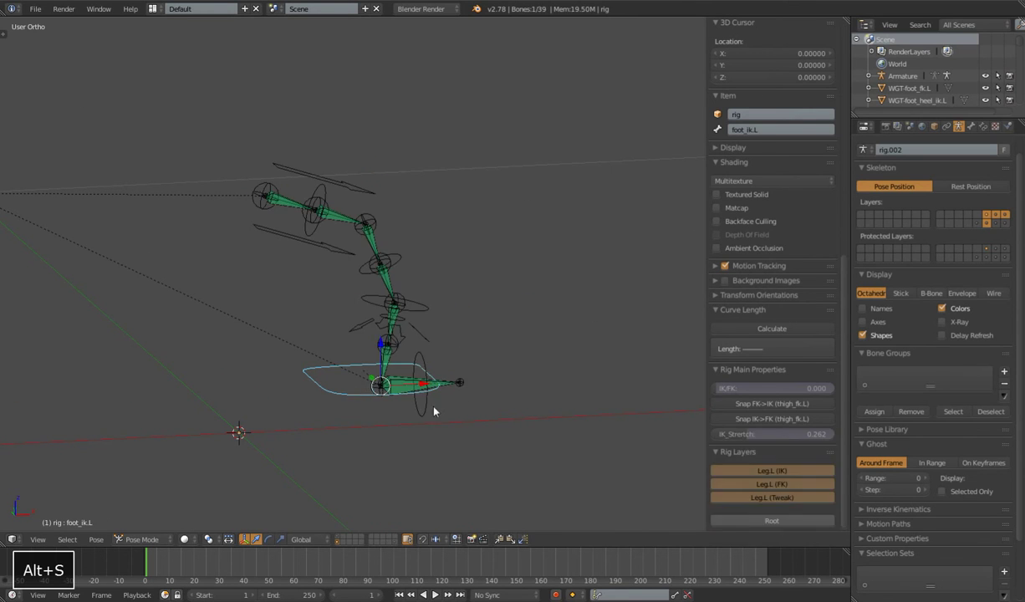
{"action": "middle_click_drag", "start_coordinate": [414, 389], "coordinate": [432, 400]}
{"action": "key", "text": "g"}
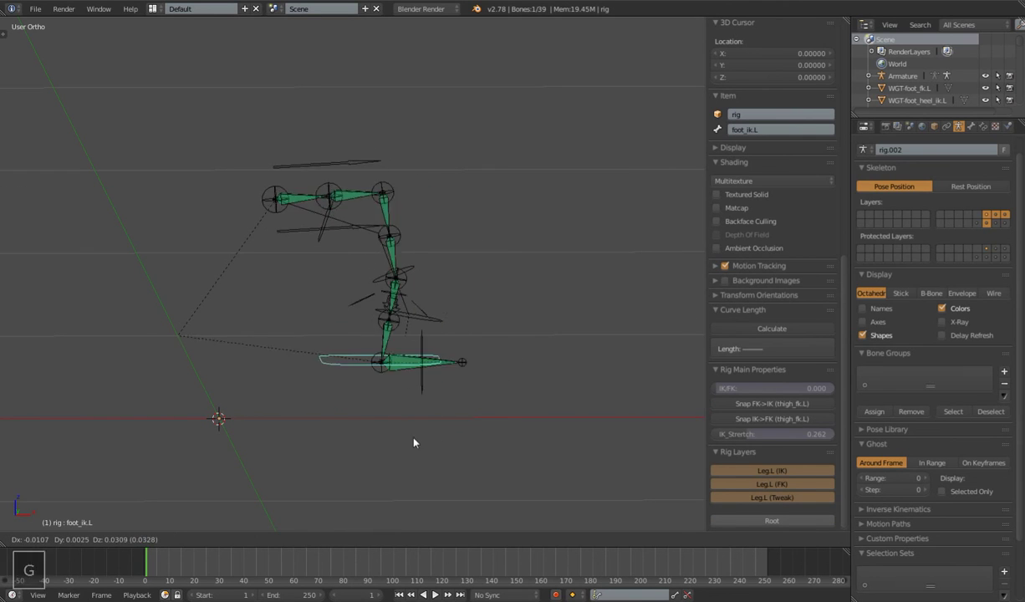
{"action": "left_click", "coordinate": [424, 393]}
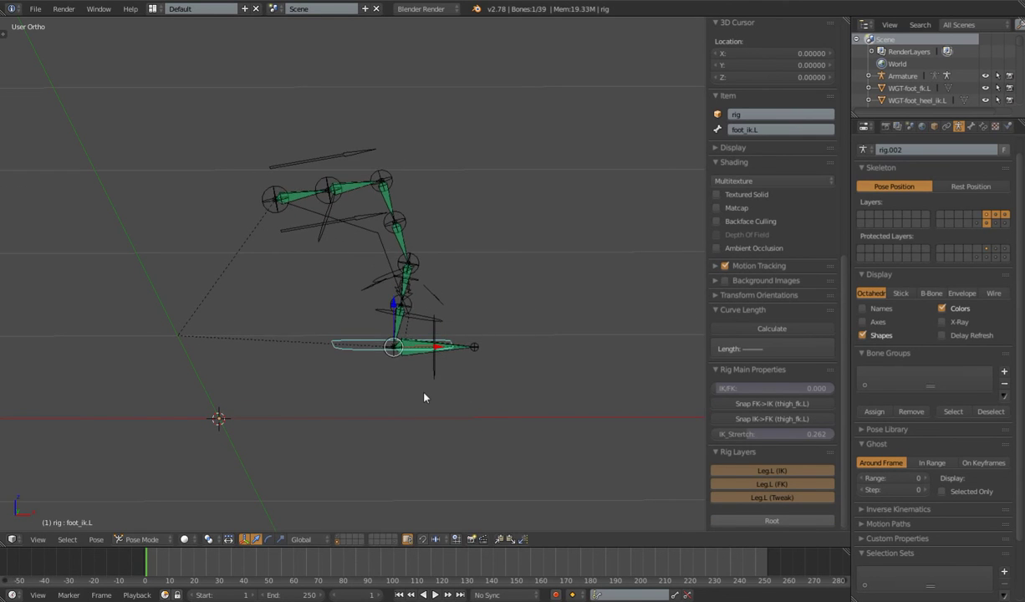
{"action": "scroll", "coordinate": [424, 393], "scroll_direction": "down", "scroll_amount": 3}
{"action": "mouse_move", "coordinate": [423, 393]}
{"action": "middle_mouse_down"}
{"action": "mouse_move", "coordinate": [412, 387]}
{"action": "mouse_move", "coordinate": [430, 397]}
{"action": "middle_mouse_up"}
{"action": "key", "text": "g"}
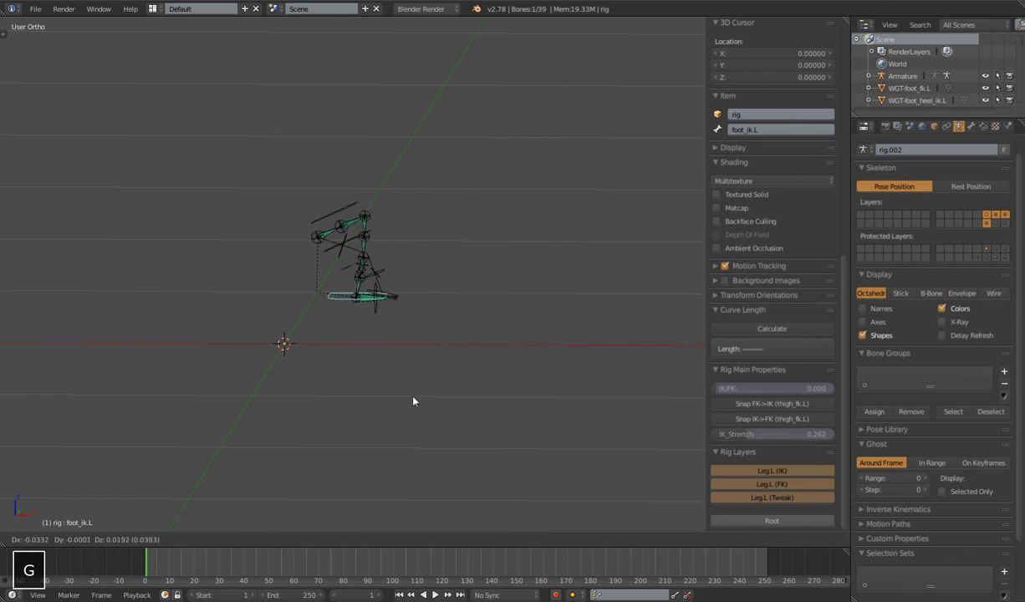
{"action": "left_click", "coordinate": [433, 398]}
{"action": "scroll", "coordinate": [433, 398], "scroll_direction": "up", "scroll_amount": 3}
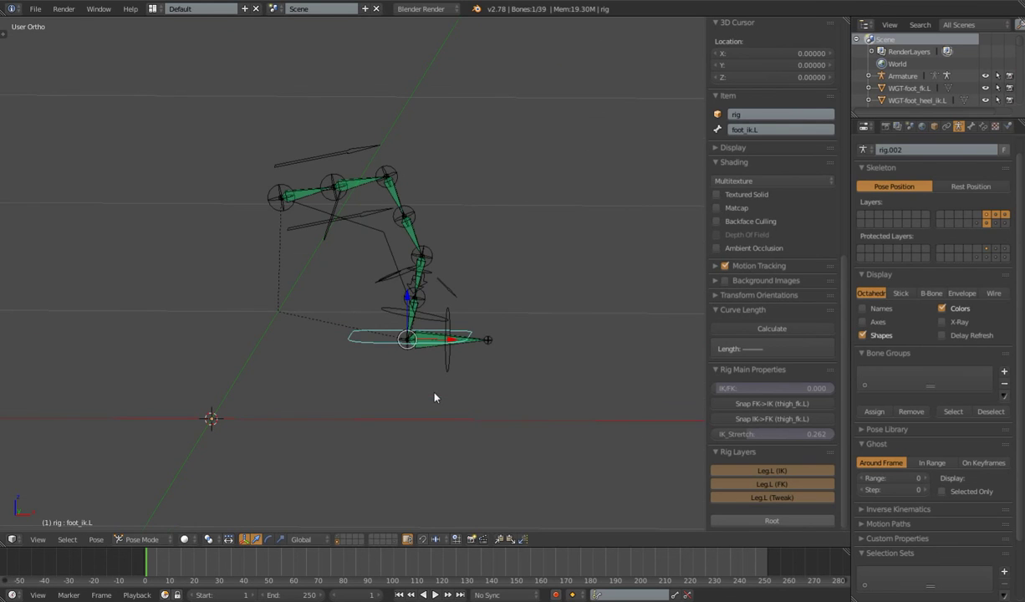
{"action": "key", "text": "g"}
{"action": "left_click", "coordinate": [463, 355]}
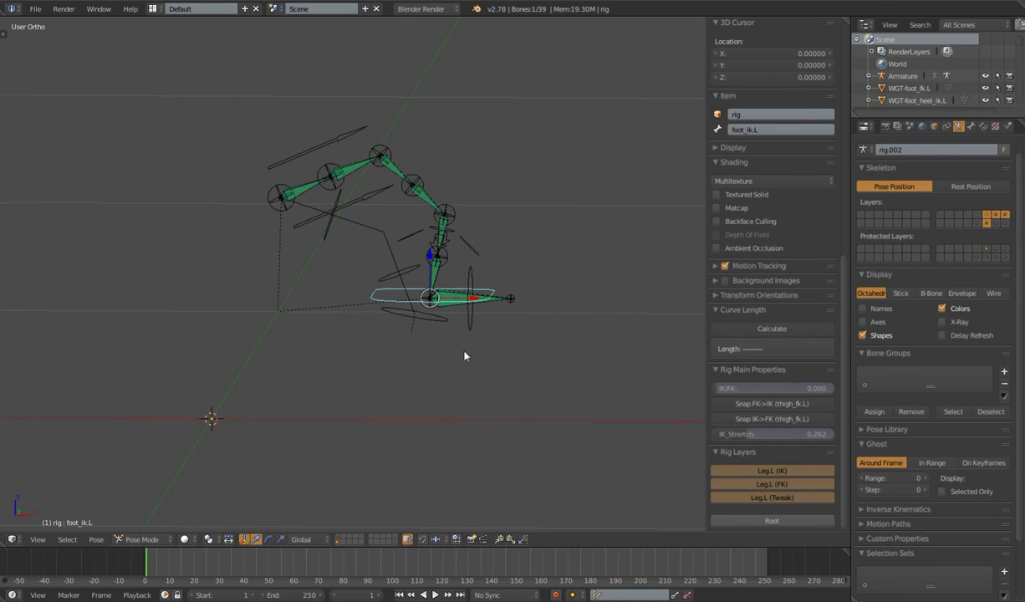
Lower and shift the foot_ik.L control again to leave the leg moderately bent.
{"action": "scroll", "coordinate": [426, 318], "scroll_direction": "down", "scroll_amount": 2}
{"action": "key", "text": "g"}
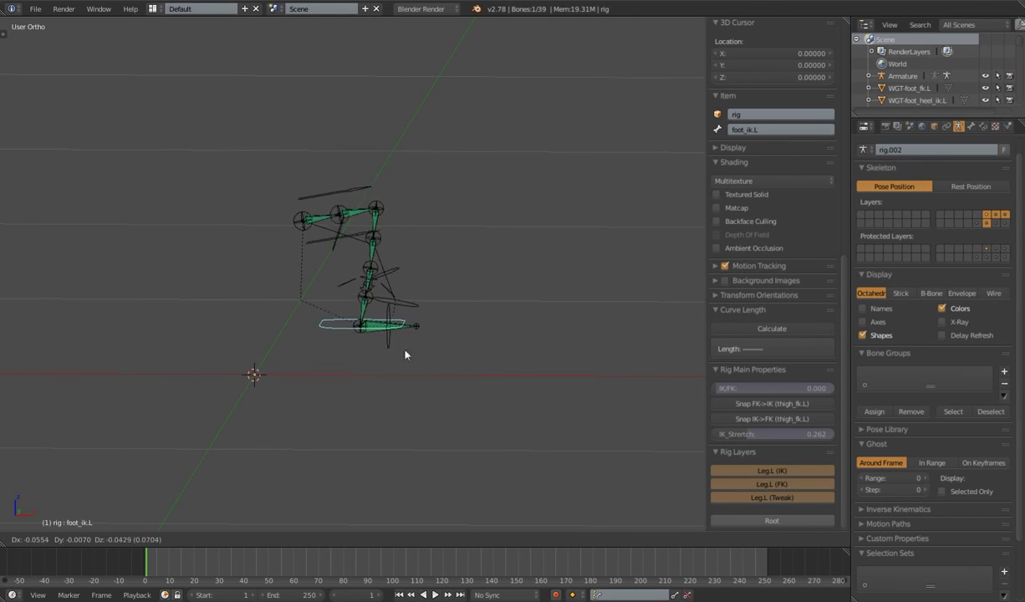
{"action": "left_click", "coordinate": [405, 314]}
{"action": "scroll", "coordinate": [422, 333], "scroll_direction": "down", "scroll_amount": 2}
{"action": "scroll", "coordinate": [420, 332], "scroll_direction": "up", "scroll_amount": 6}
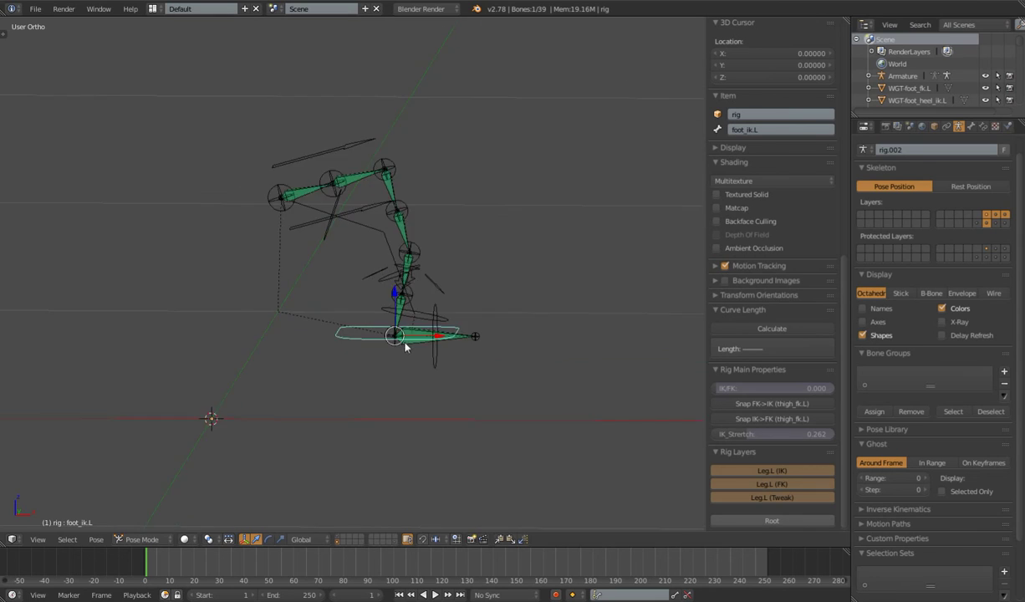
{"action": "key", "text": "g"}
{"action": "scroll", "coordinate": [397, 276], "scroll_direction": "down", "scroll_amount": 5}
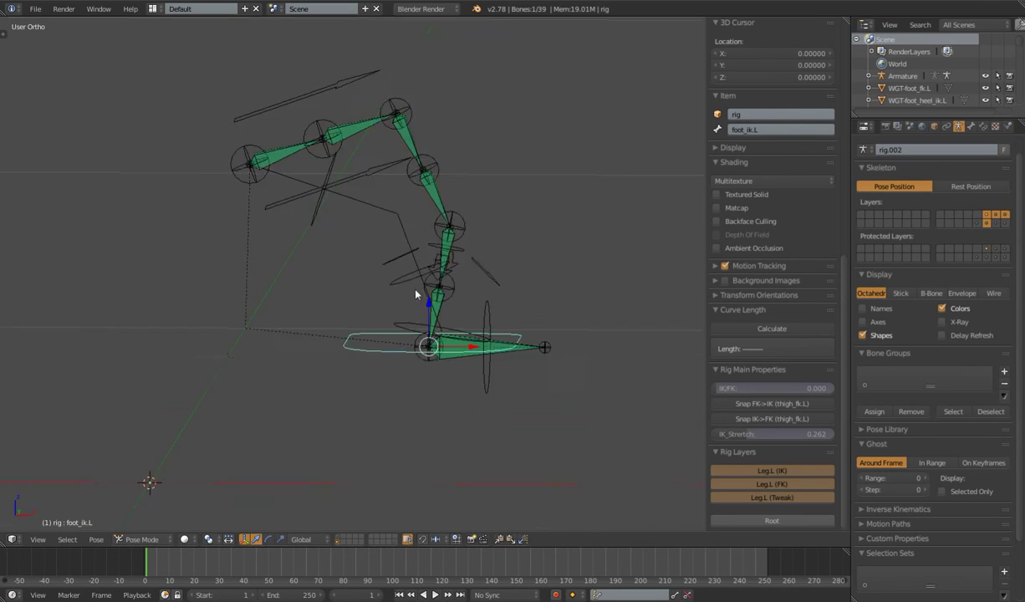
{"action": "scroll", "coordinate": [408, 351], "scroll_direction": "up", "scroll_amount": 6}
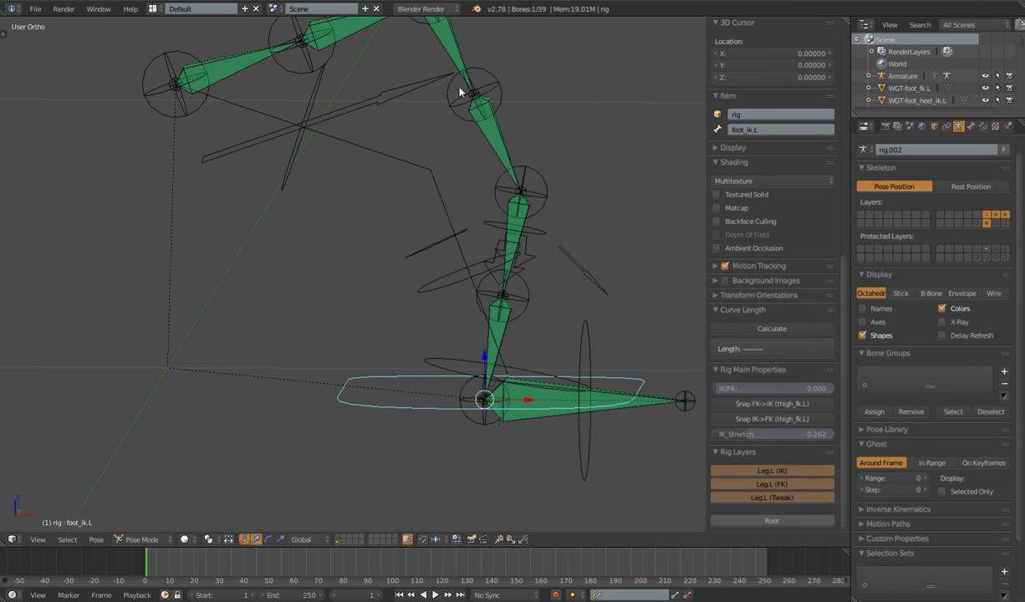
Select the shin bone DEF-shin.L.001 and display the rig's bones as B-Bones.
{"action": "right_click", "coordinate": [494, 136]}
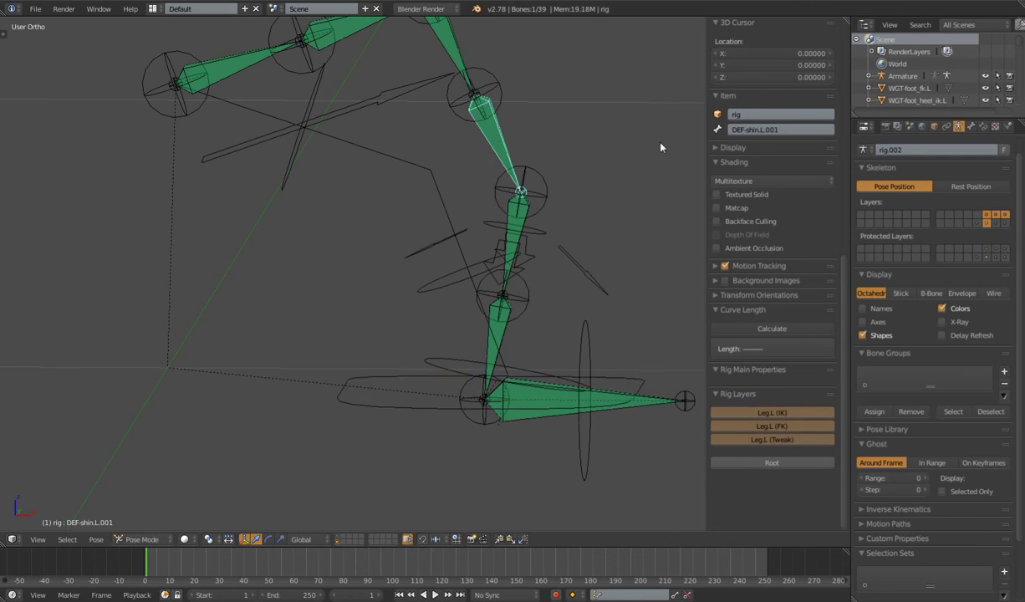
{"action": "left_click", "coordinate": [941, 308]}
{"action": "left_click", "coordinate": [930, 292]}
{"action": "scroll", "coordinate": [518, 238], "scroll_direction": "down", "scroll_amount": 3}
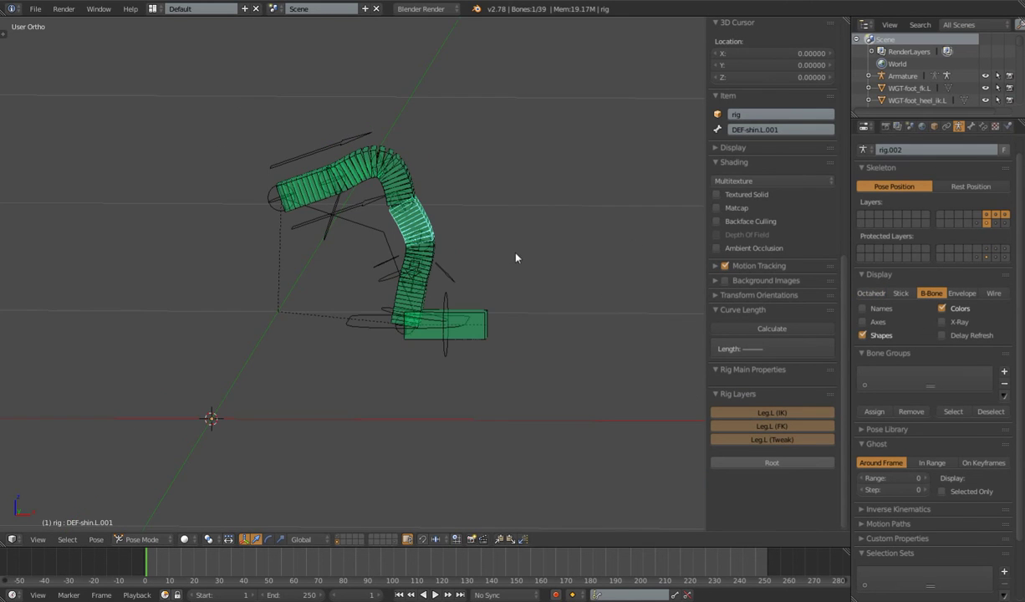
{"action": "middle_click_drag", "start_coordinate": [493, 242], "coordinate": [490, 295], "text": "shift"}
{"action": "scroll", "coordinate": [490, 295], "scroll_direction": "up", "scroll_amount": 3}
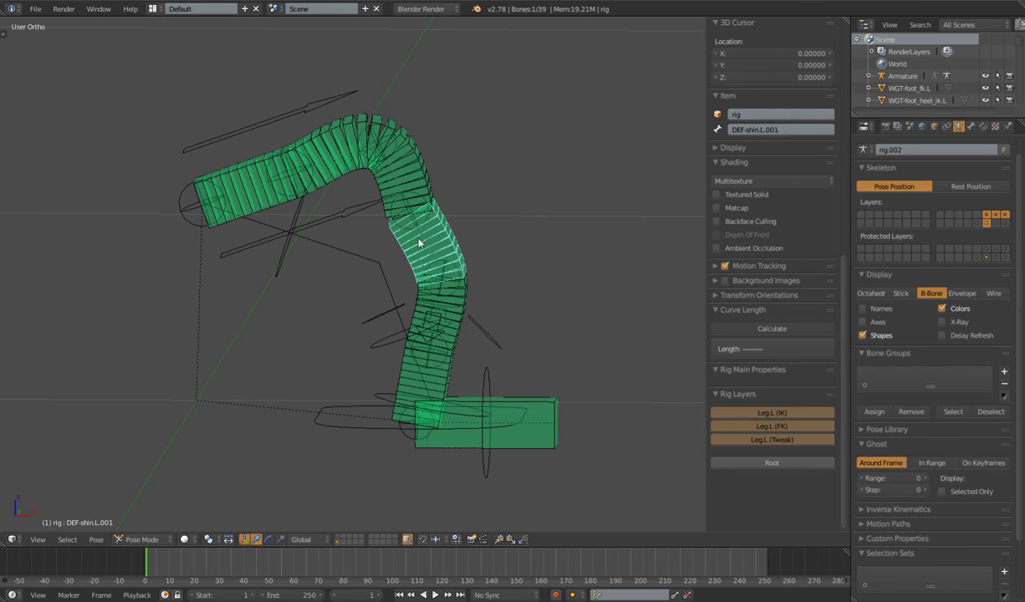
Open the bone properties of DEF-shin.L.001 to examine its Bendy Bones settings and the leg's curvature in the front view.
{"action": "left_click", "coordinate": [970, 126]}
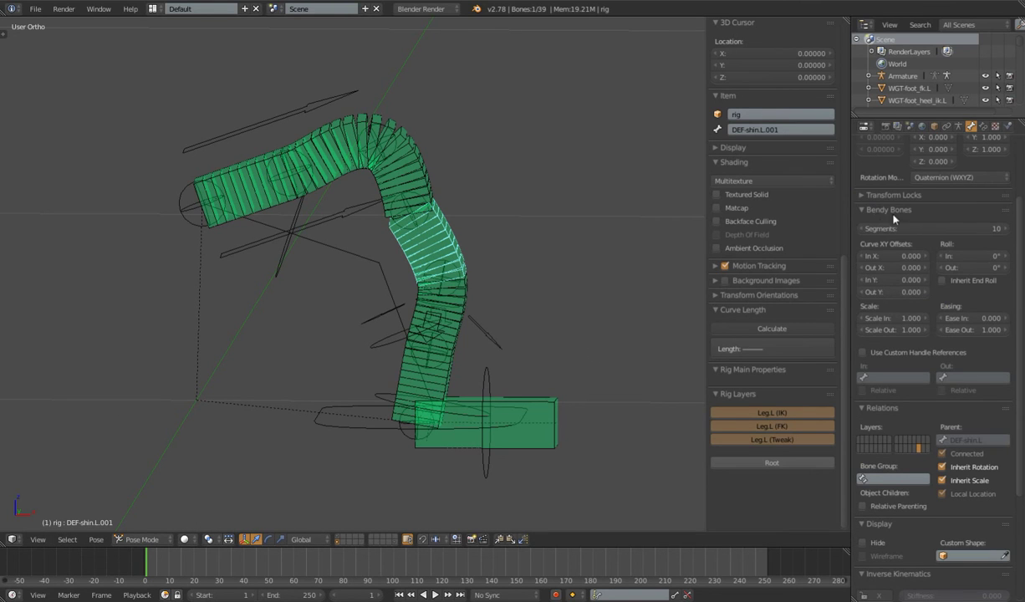
{"action": "left_click_drag", "start_coordinate": [890, 257], "coordinate": [900, 294]}
{"action": "scroll", "coordinate": [407, 302], "scroll_direction": "down", "scroll_amount": 4}
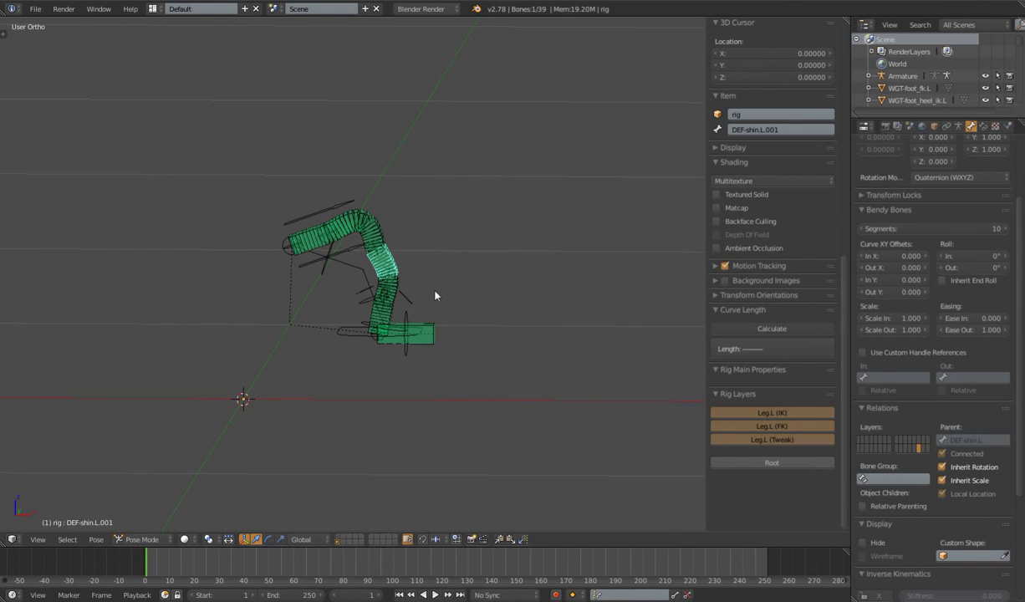
{"action": "middle_click_drag", "start_coordinate": [492, 316], "coordinate": [417, 358]}
{"action": "key", "text": "End"}
{"action": "key", "text": "Page_Down"}
{"action": "key", "text": "End"}
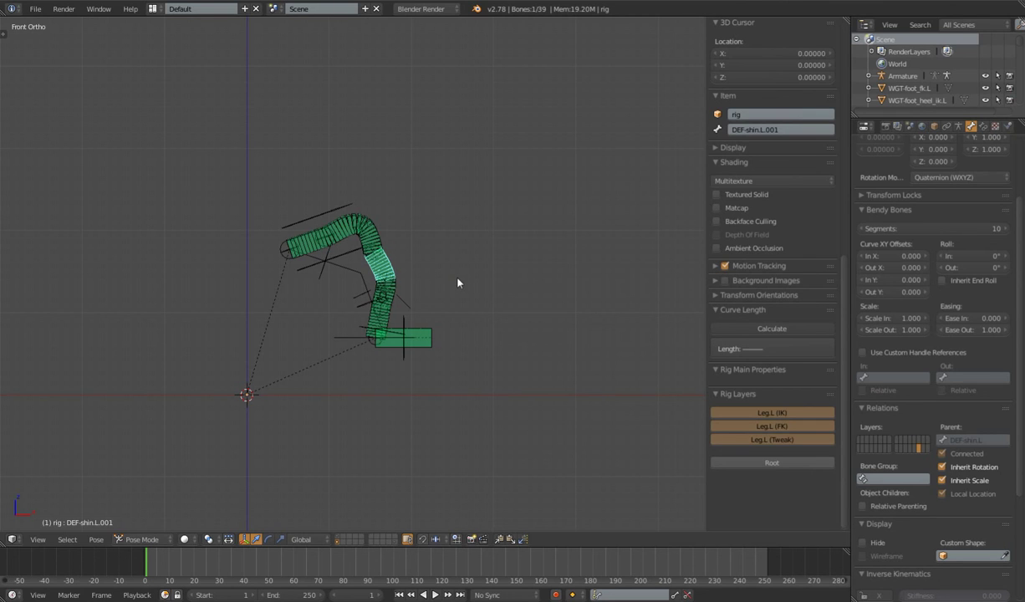
{"action": "scroll", "coordinate": [419, 389], "scroll_direction": "up", "scroll_amount": 8}
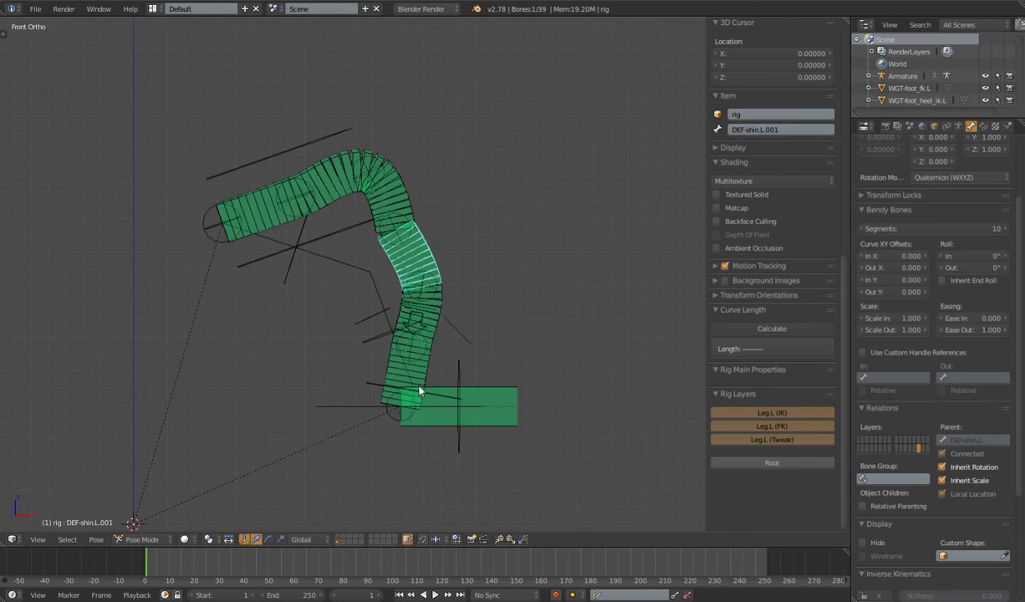
{"action": "scroll", "coordinate": [418, 390], "scroll_direction": "down", "scroll_amount": 6}
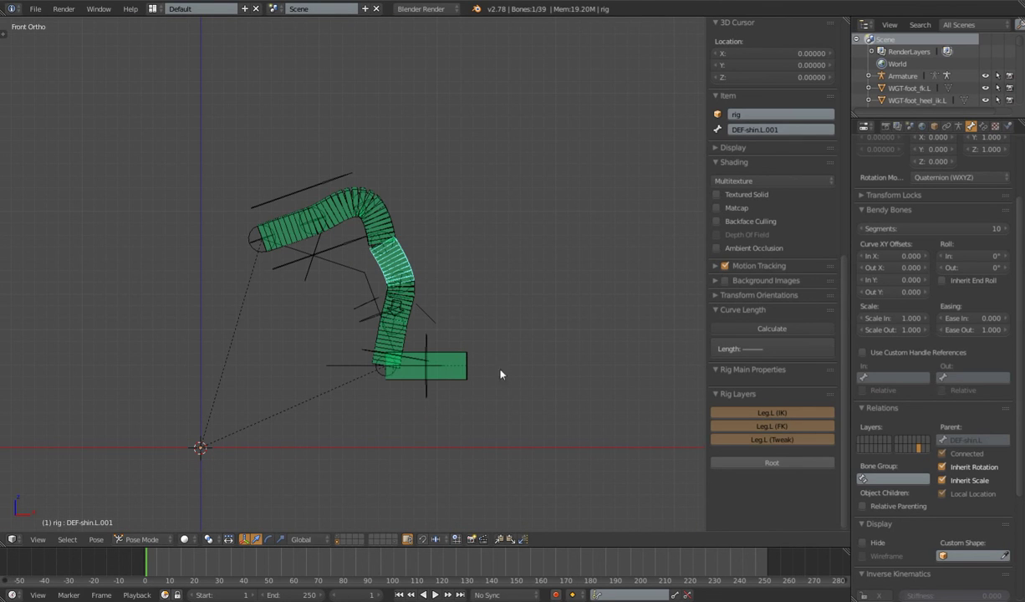